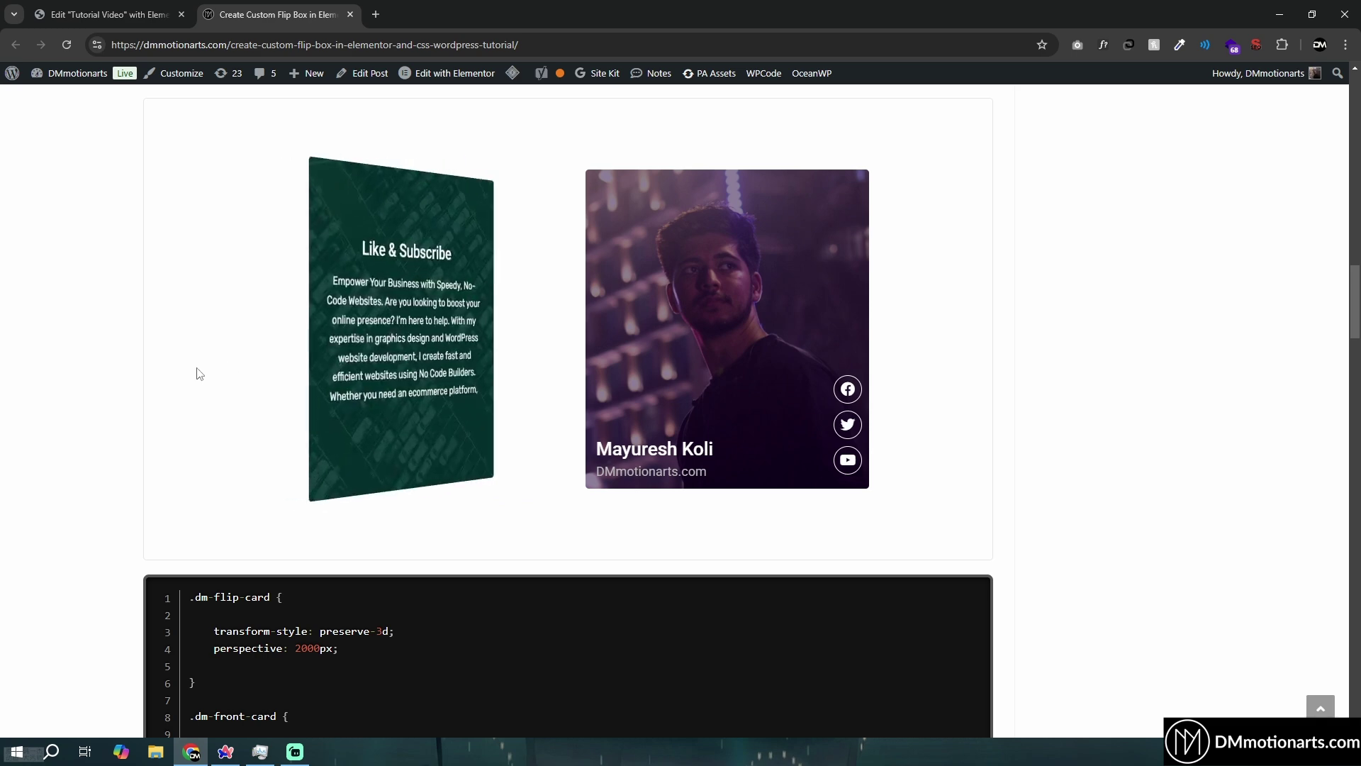
# Examine the basic flip box demo, the Parallax 3D Flip Box instructions and its demo in both browser windows.
pyautogui.scroll(-2, 177, 371)
pyautogui.scroll(2, 137, 371)
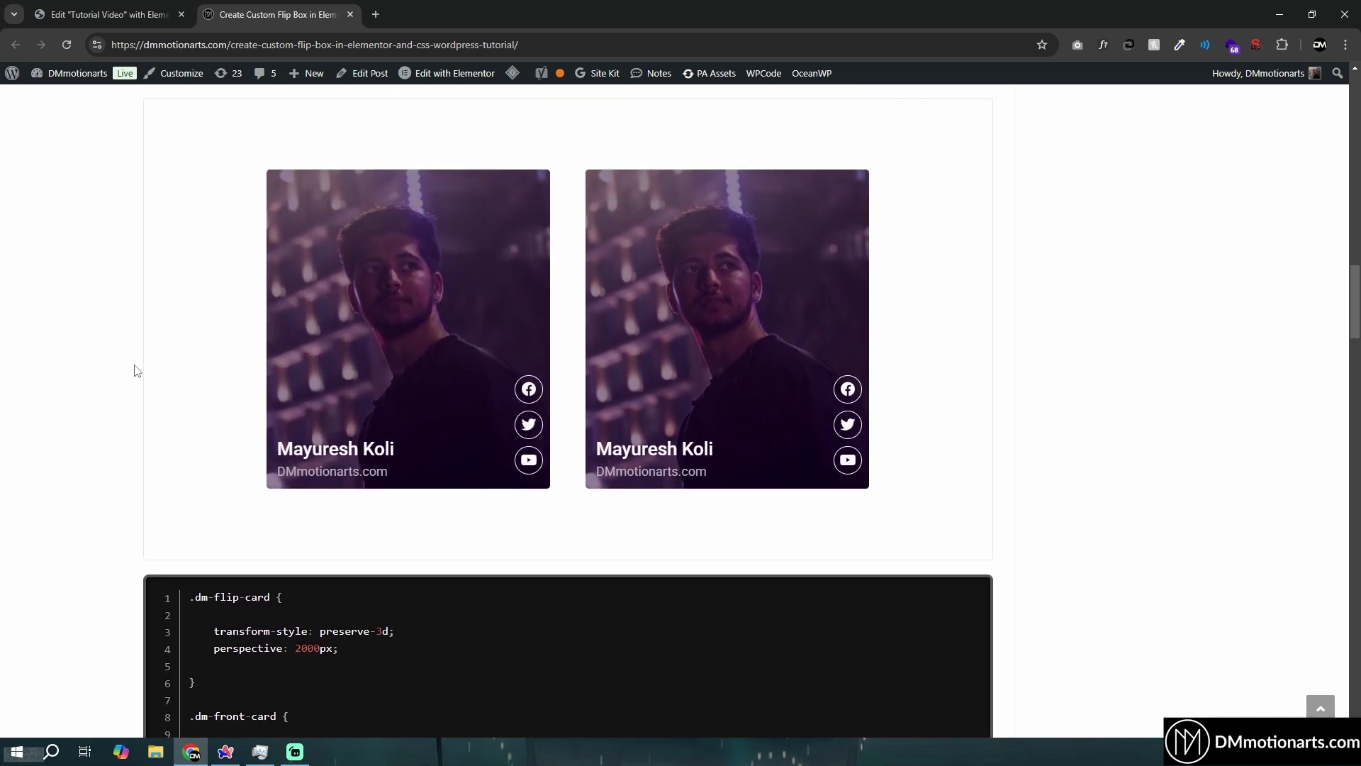
pyautogui.scroll(1, 137, 370)
pyautogui.scroll(-13, 135, 370)
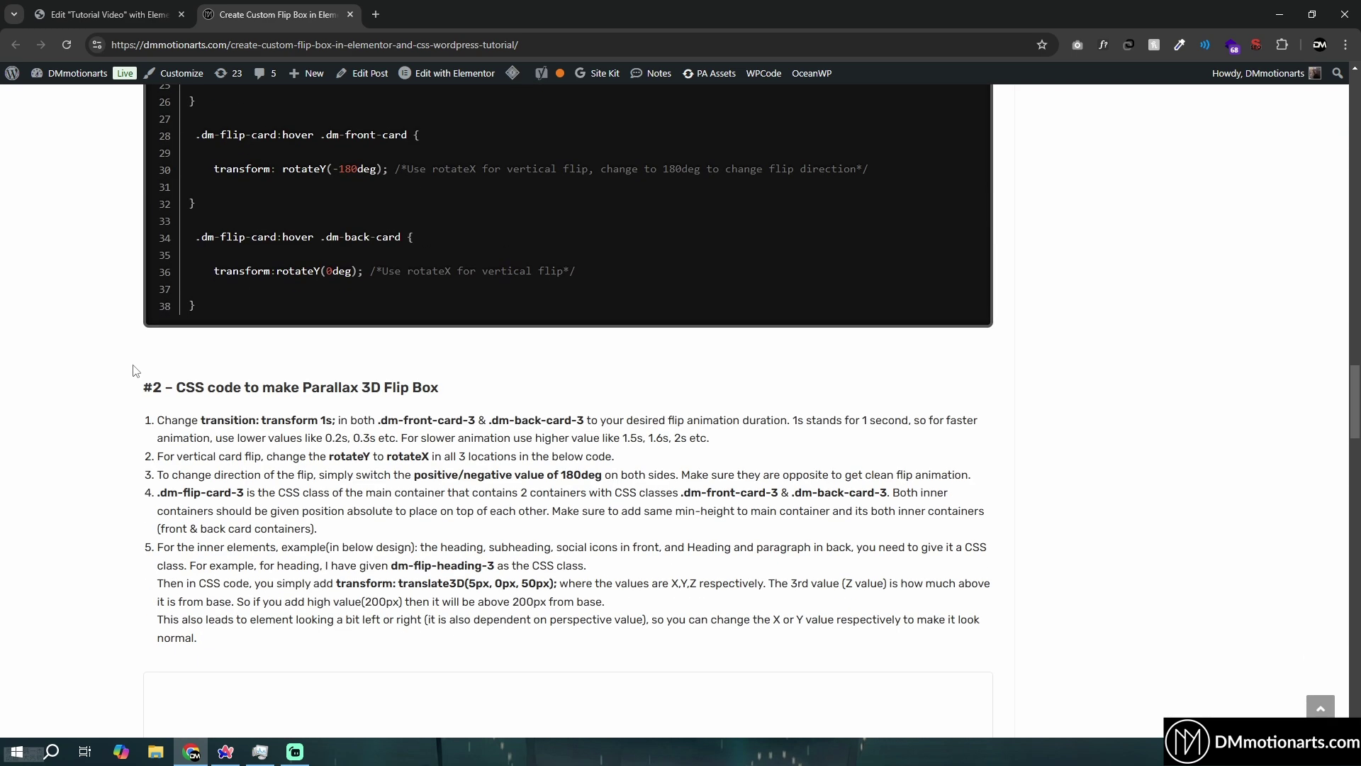
pyautogui.scroll(-7, 136, 370)
pyautogui.moveTo(335, 383)
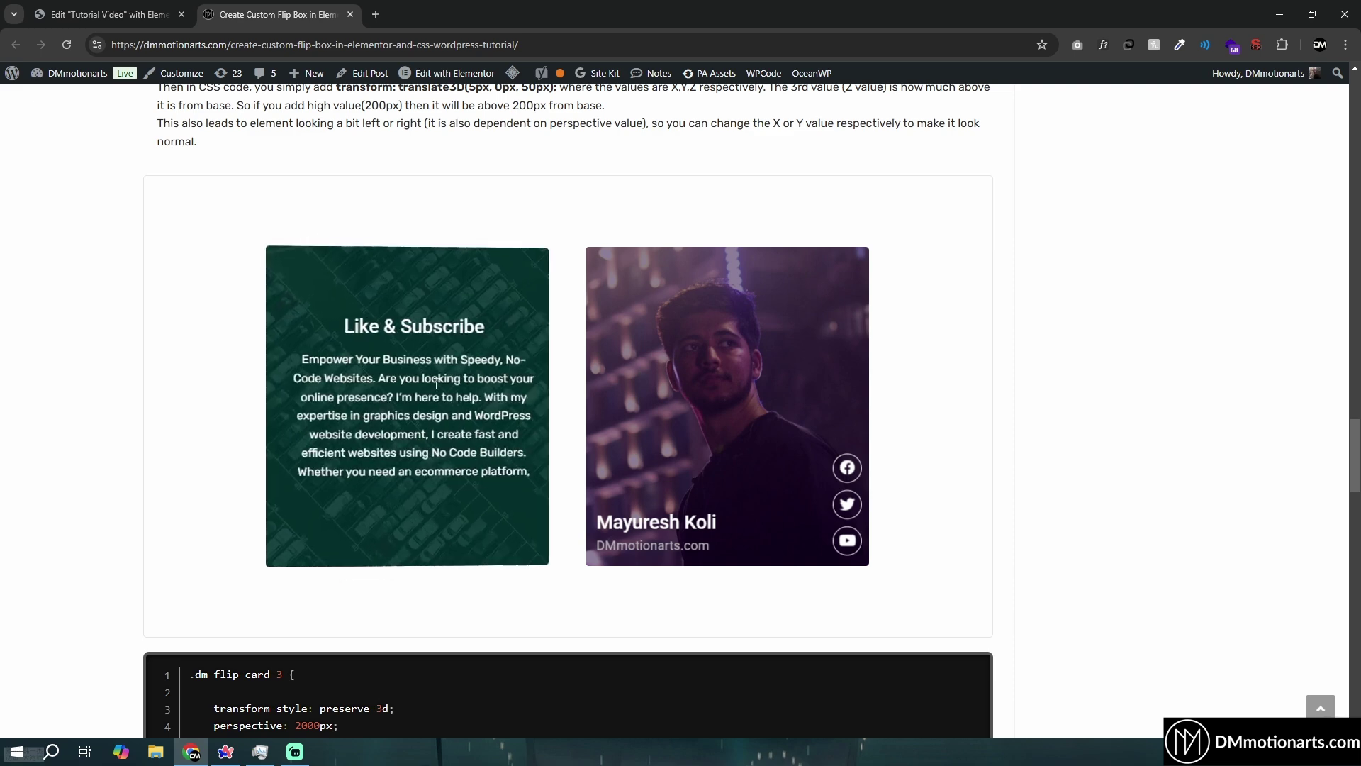
pyautogui.hotkey('alt', 'Tab')
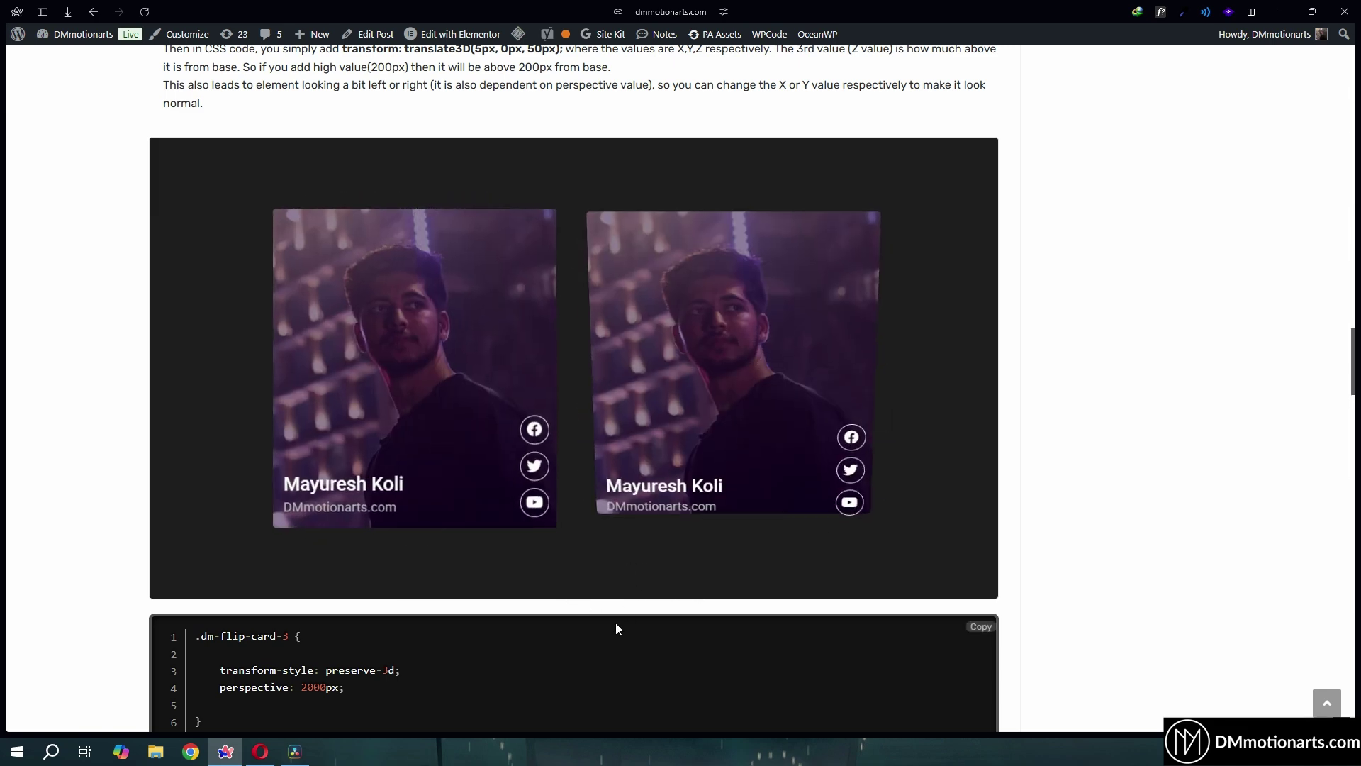
pyautogui.hotkey('alt', 'Tab')
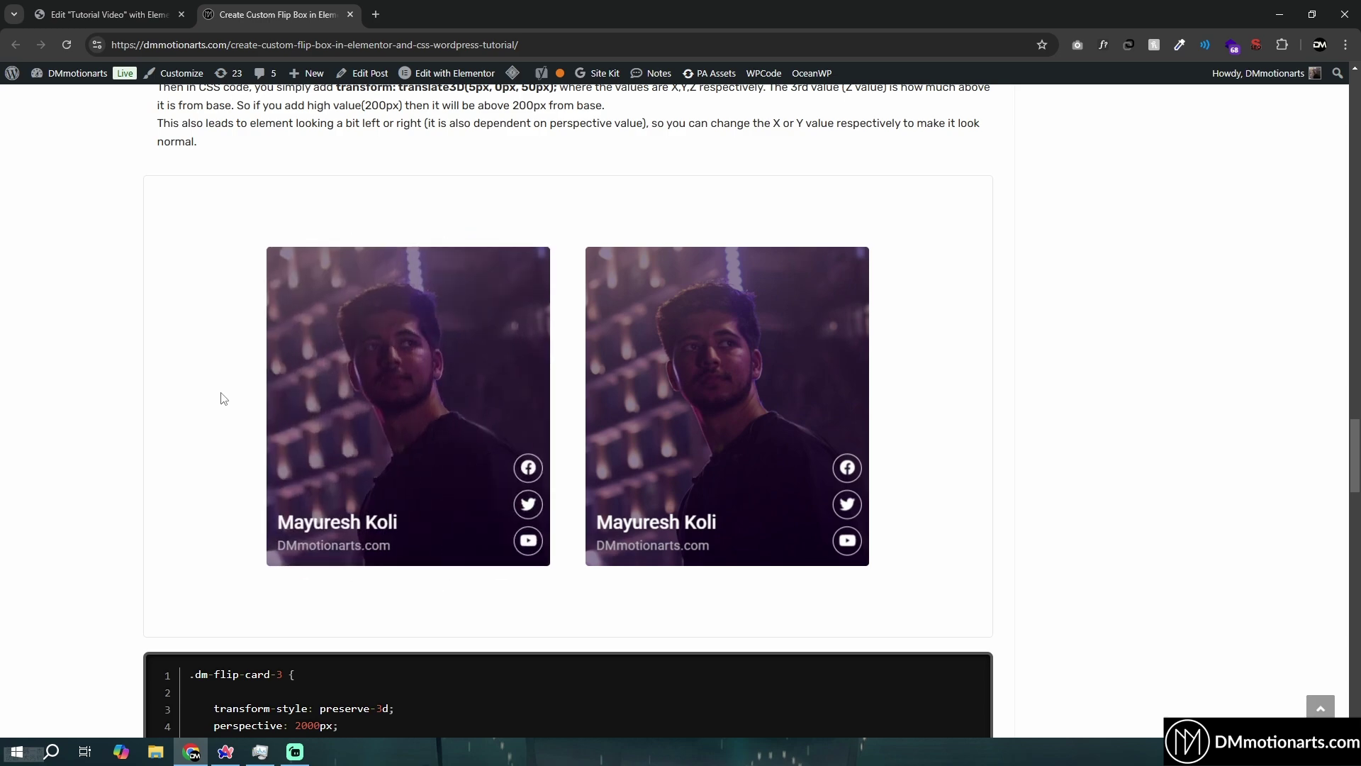
# Review the tutorial page's flip box CSS code and compare the flip animations of the parallax and basic demos.
pyautogui.scroll(20, 222, 399)
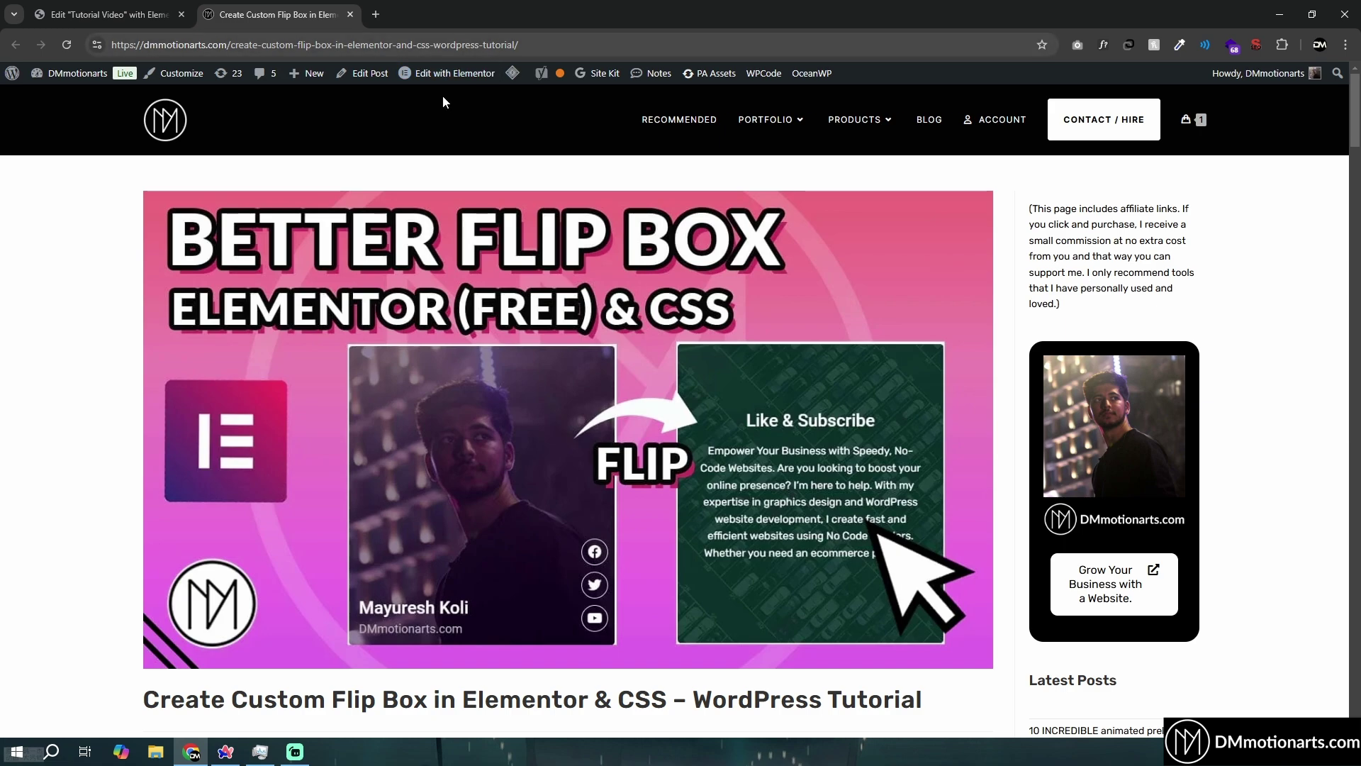
pyautogui.scroll(-20, 420, 390)
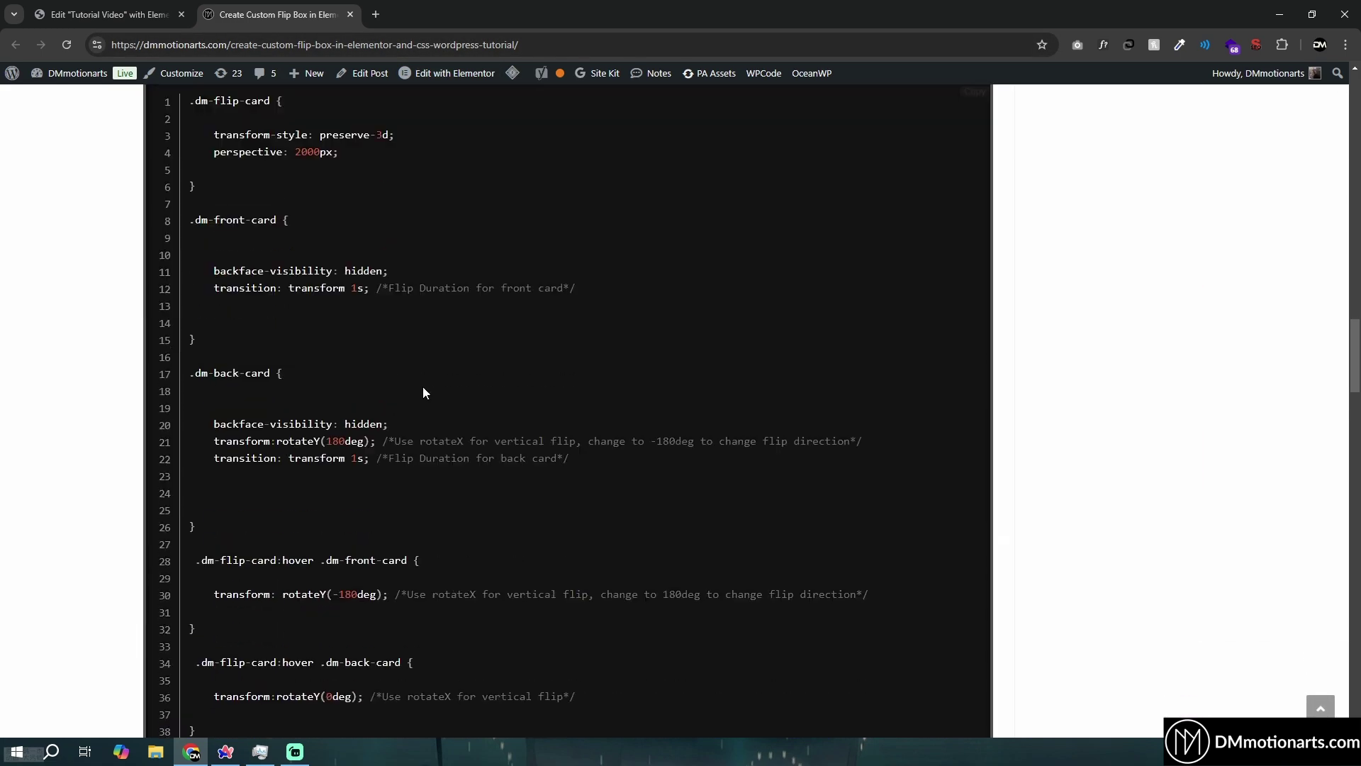
pyautogui.scroll(-15, 424, 392)
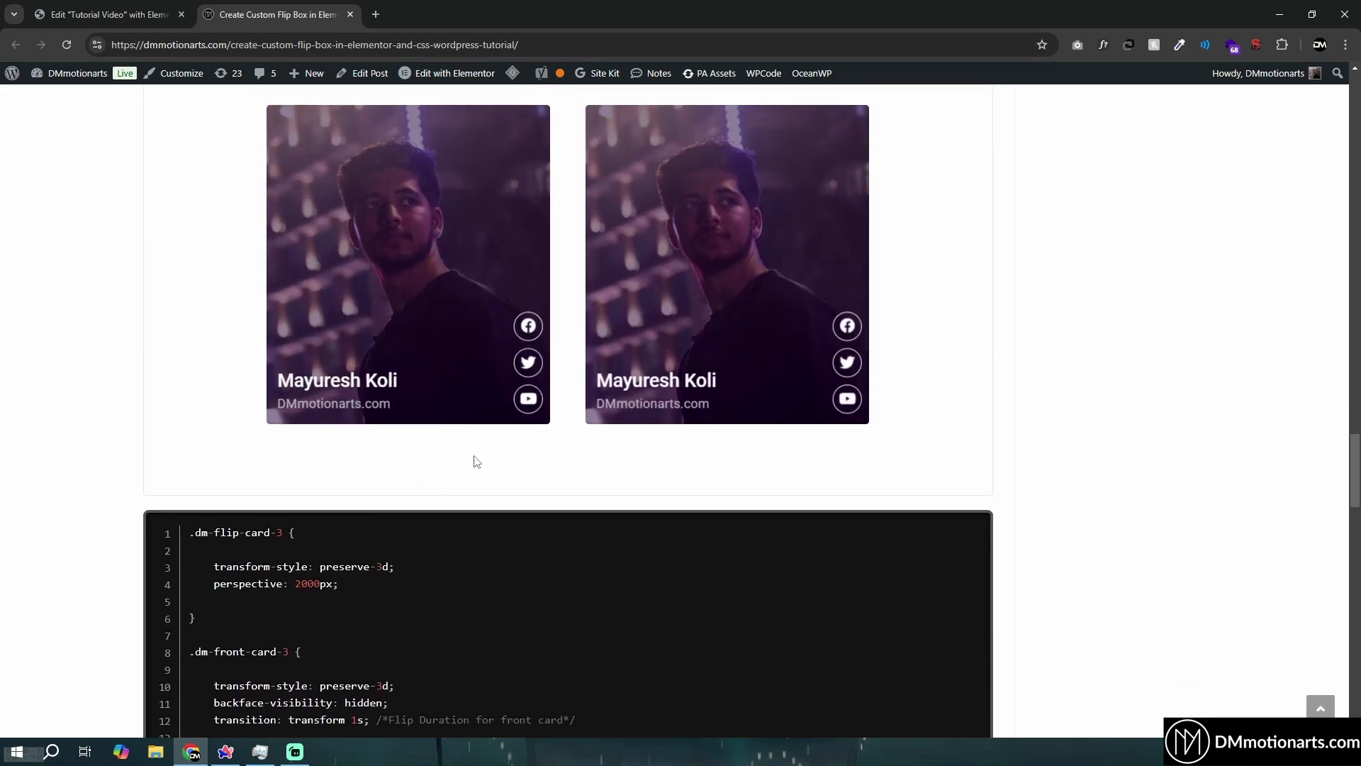
pyautogui.moveTo(735, 270)
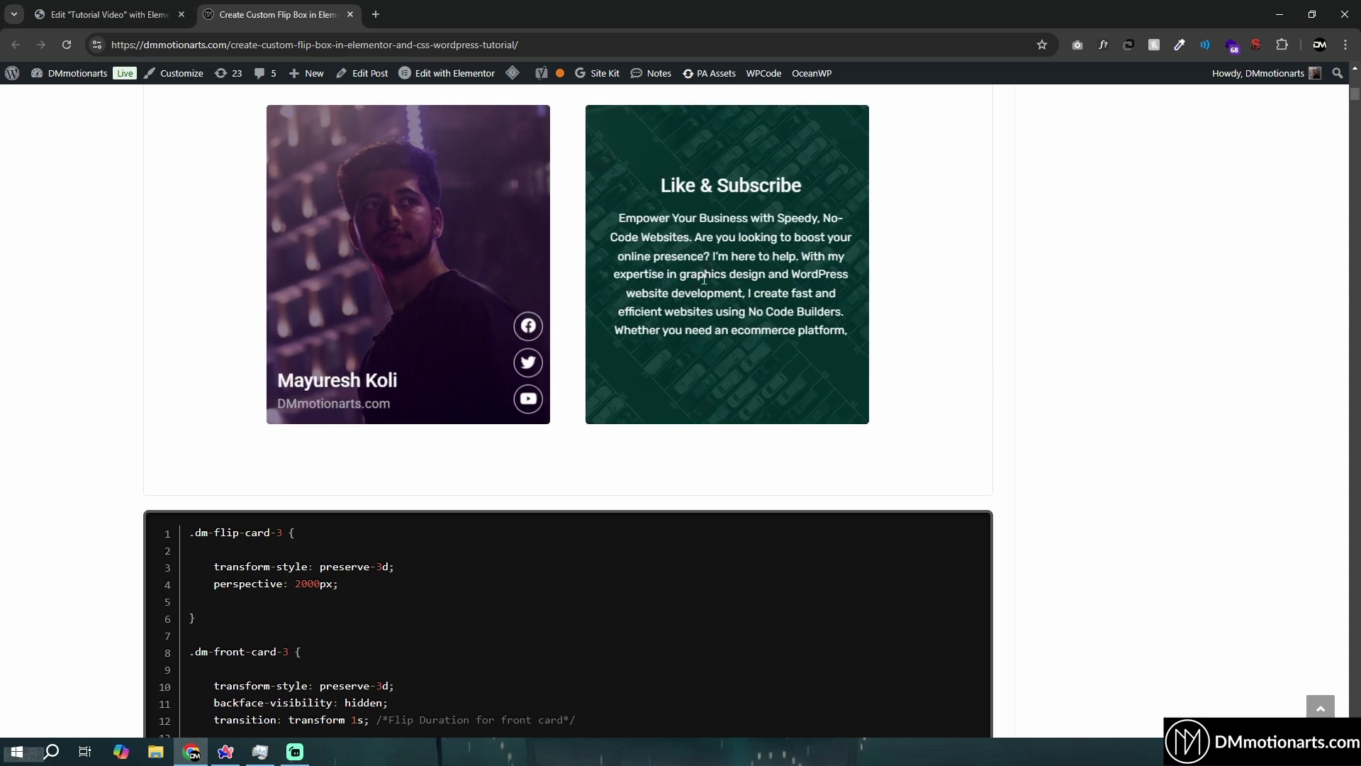
pyautogui.scroll(4, 359, 401)
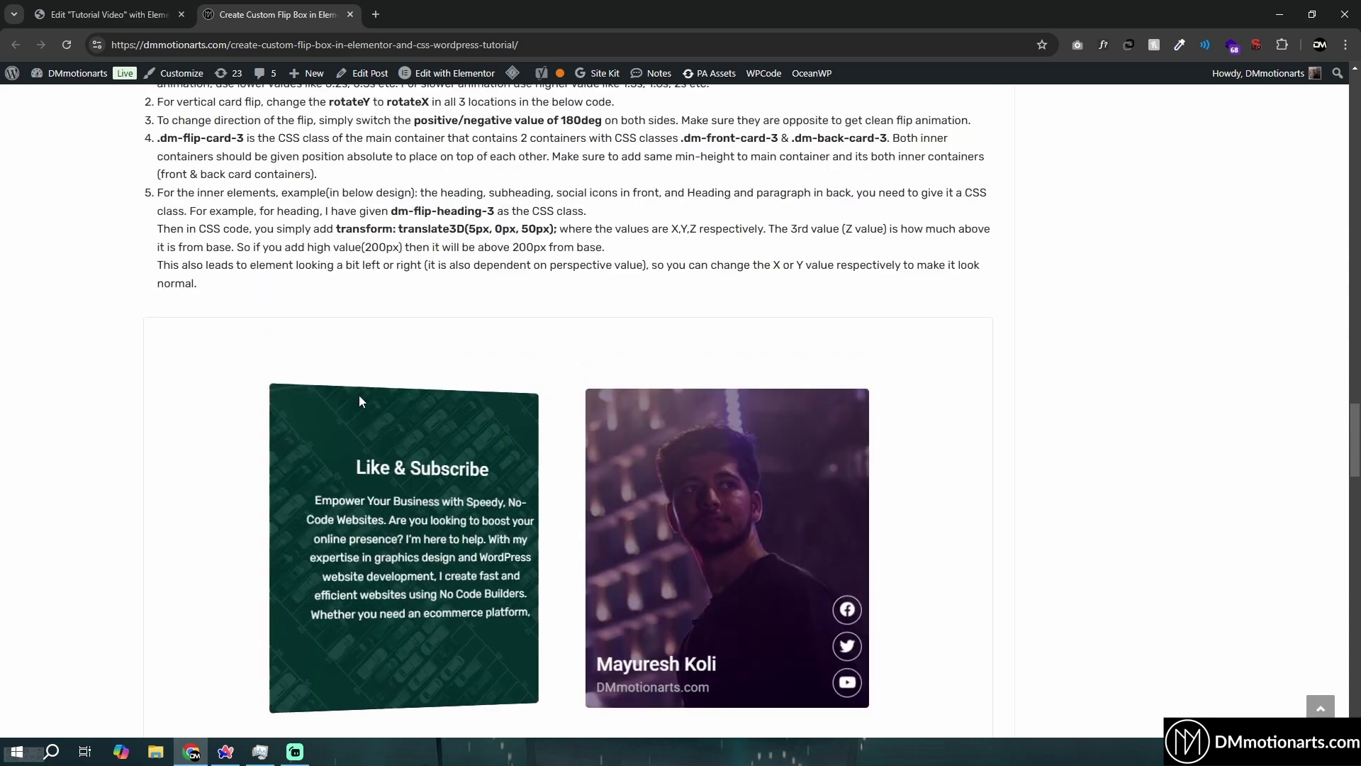
pyautogui.scroll(15, 359, 402)
pyautogui.scroll(-3, 416, 388)
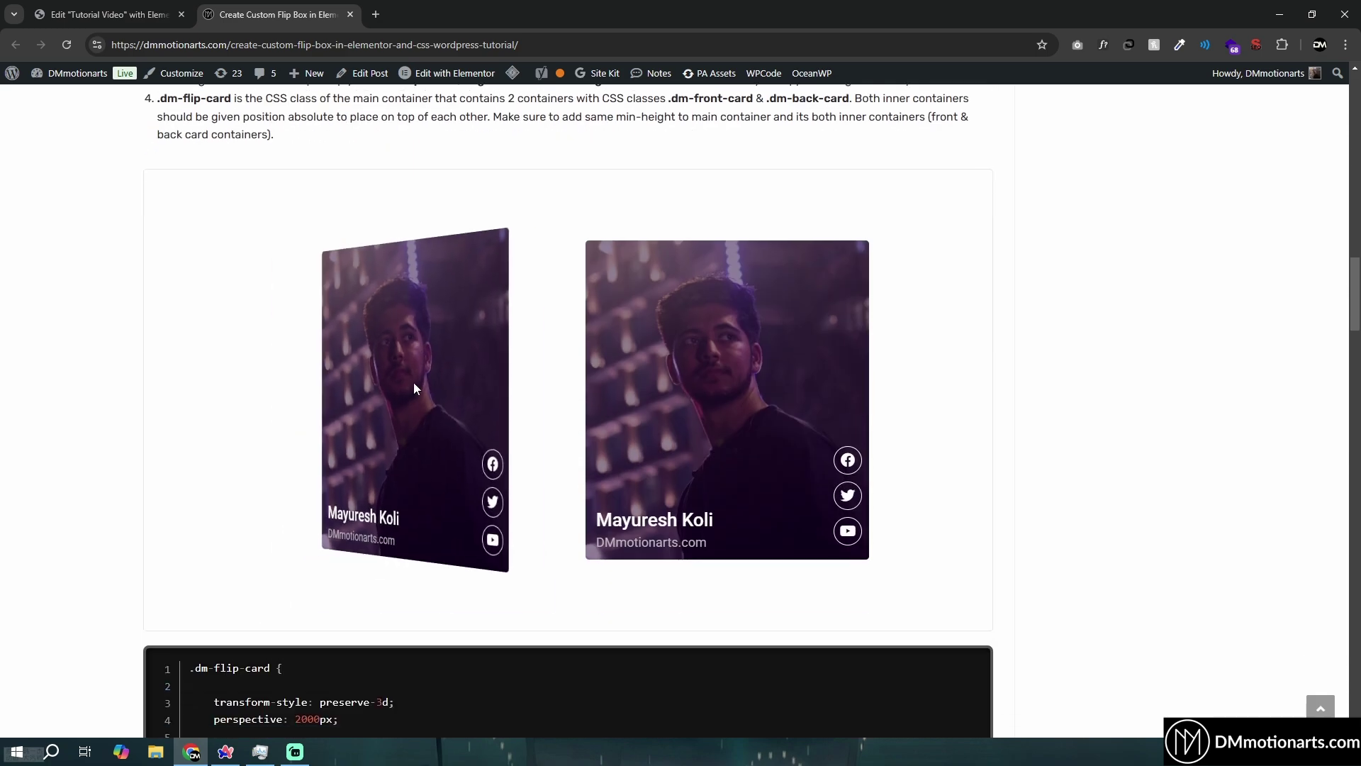
pyautogui.moveTo(342, 330)
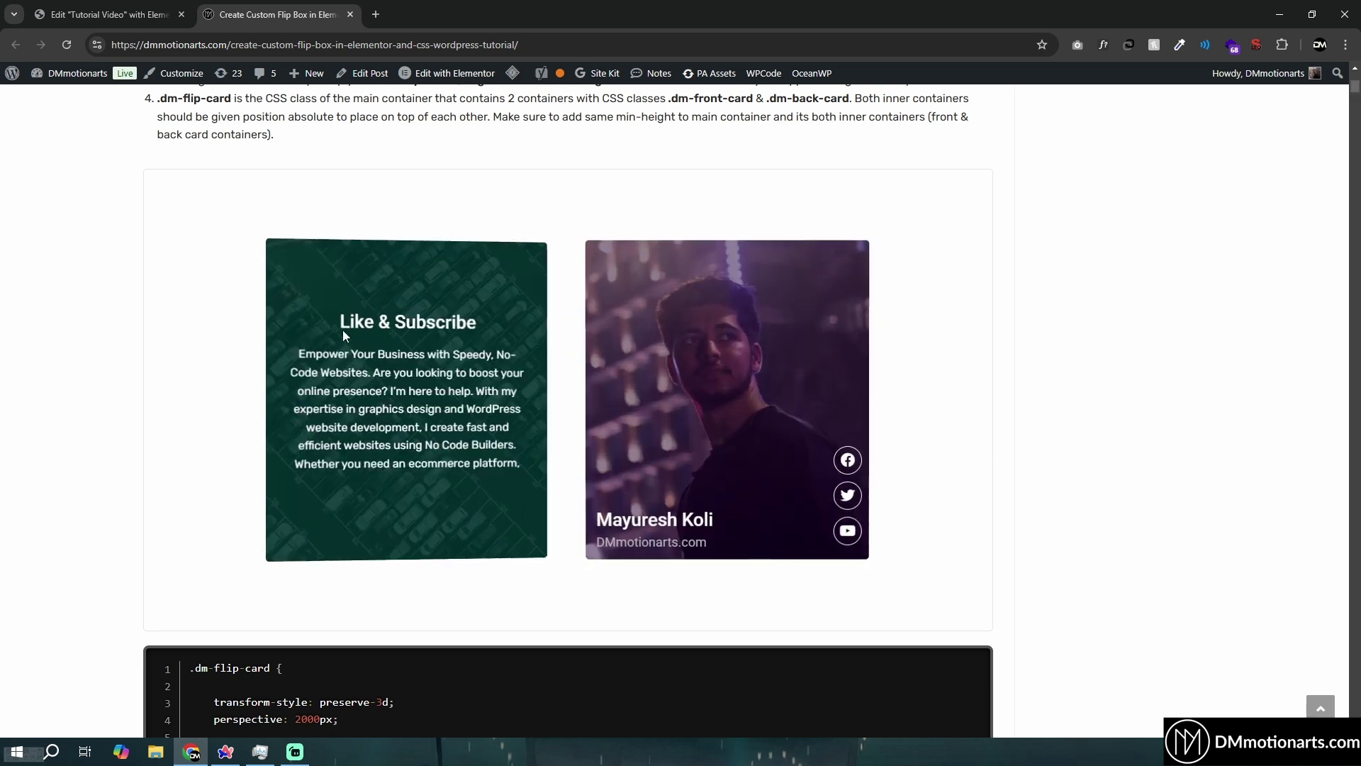
pyautogui.moveTo(615, 323)
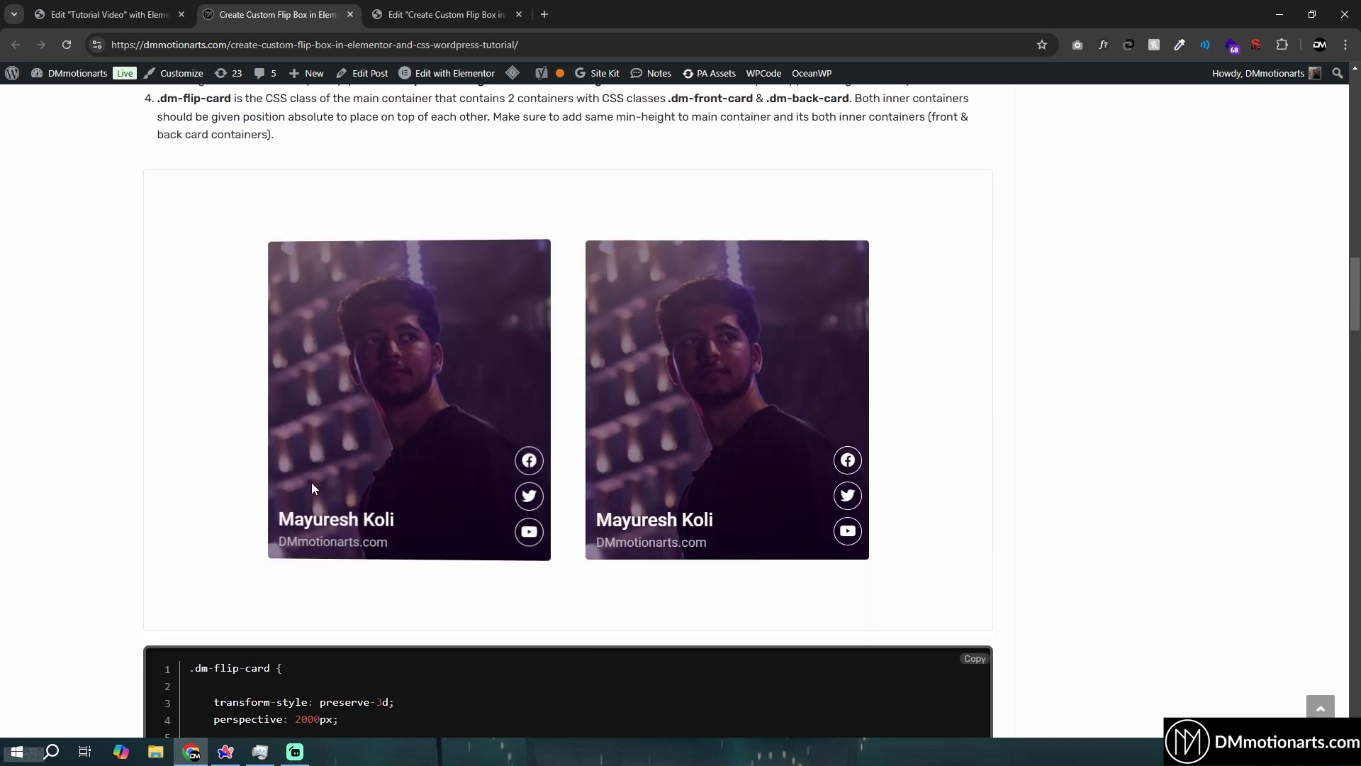
pyautogui.scroll(1, 100, 472)
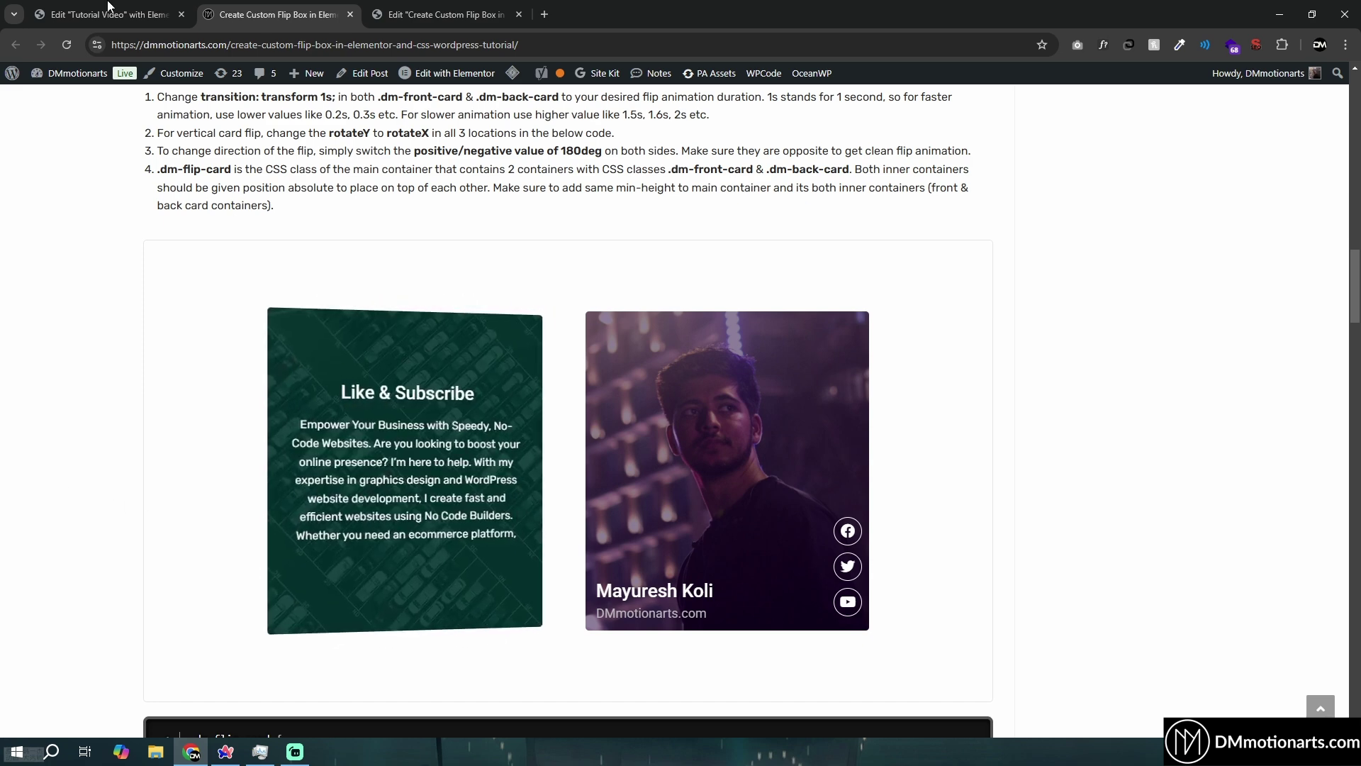
# In the Elementor page editor, add an inner container 30% wide with a 400 px minimum height and centre it both ways in its parent.
pyautogui.hotkey('ctrl', 'shift', 'Tab')
pyautogui.click(218, 75)
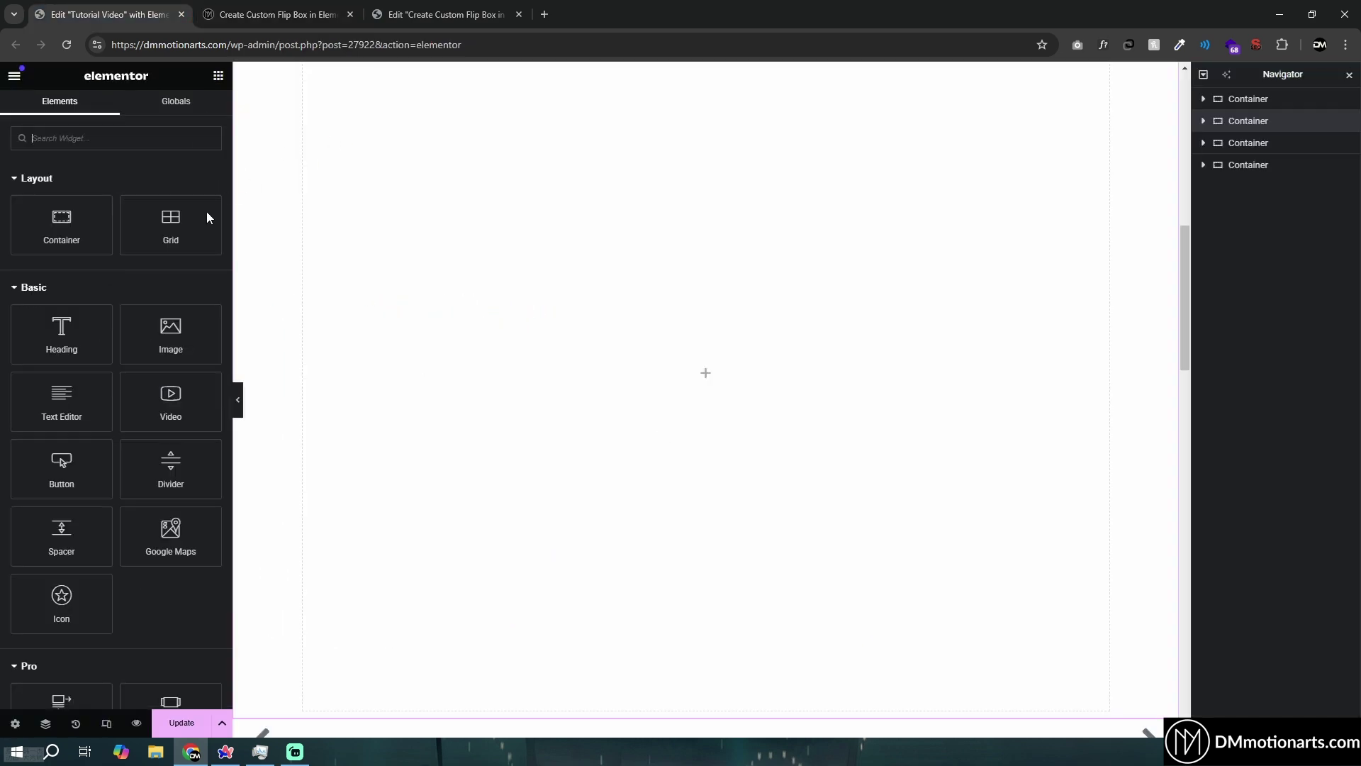
pyautogui.moveTo(57, 216); pyautogui.dragTo(708, 389)
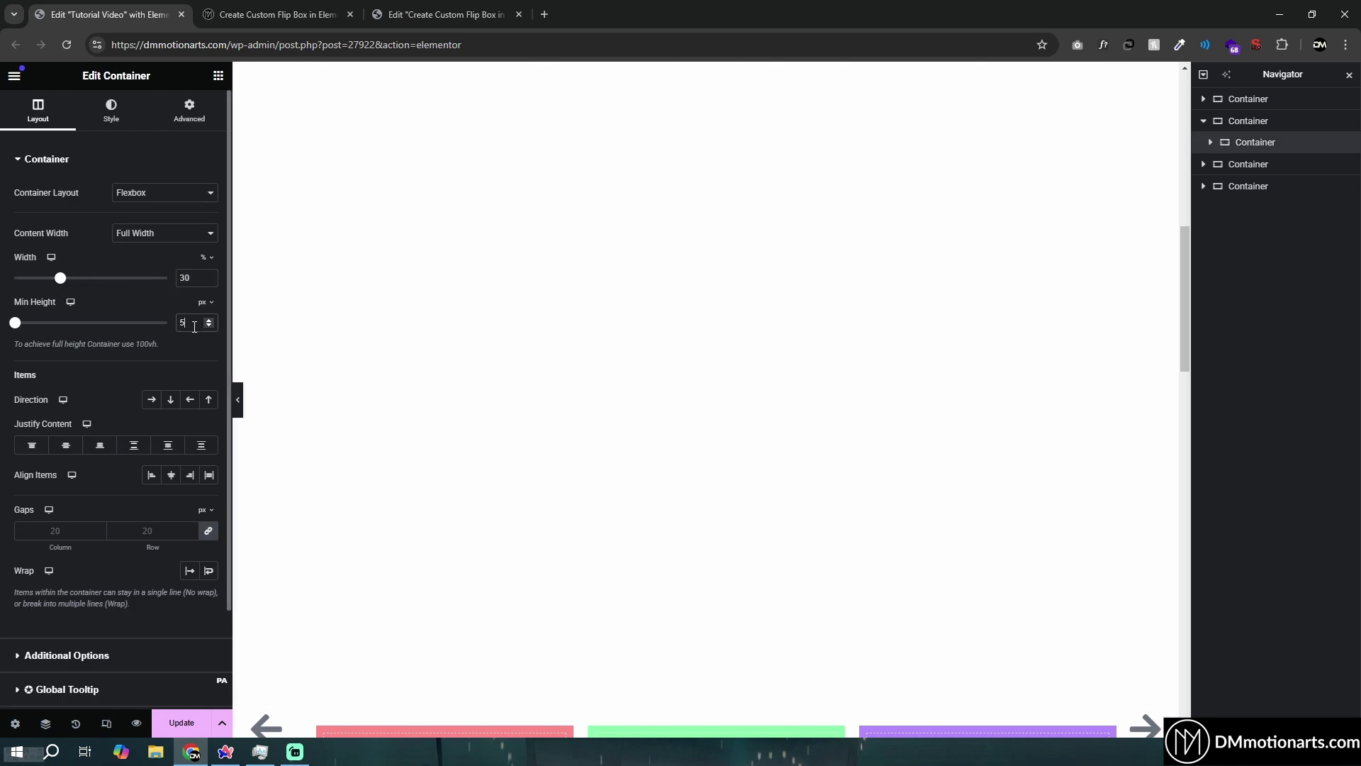
pyautogui.write('00400')
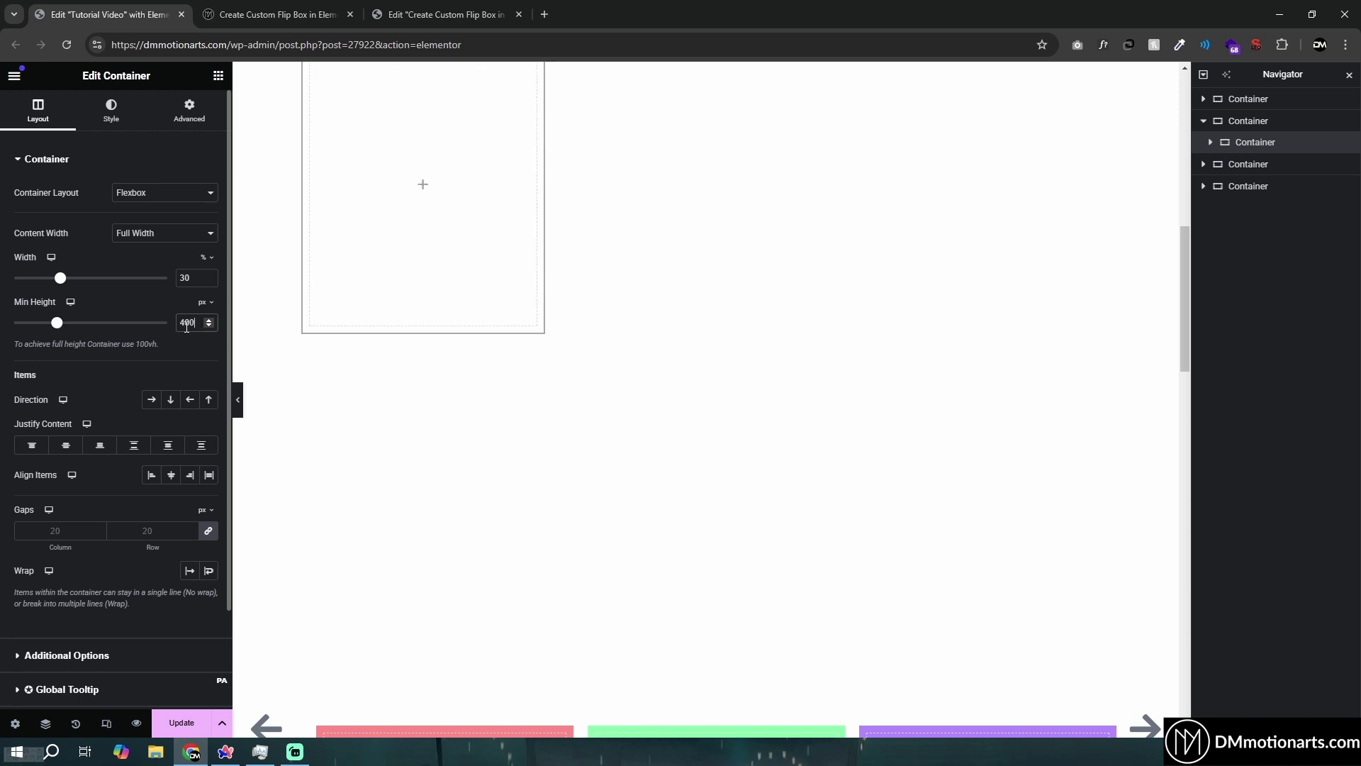
pyautogui.click(1252, 126)
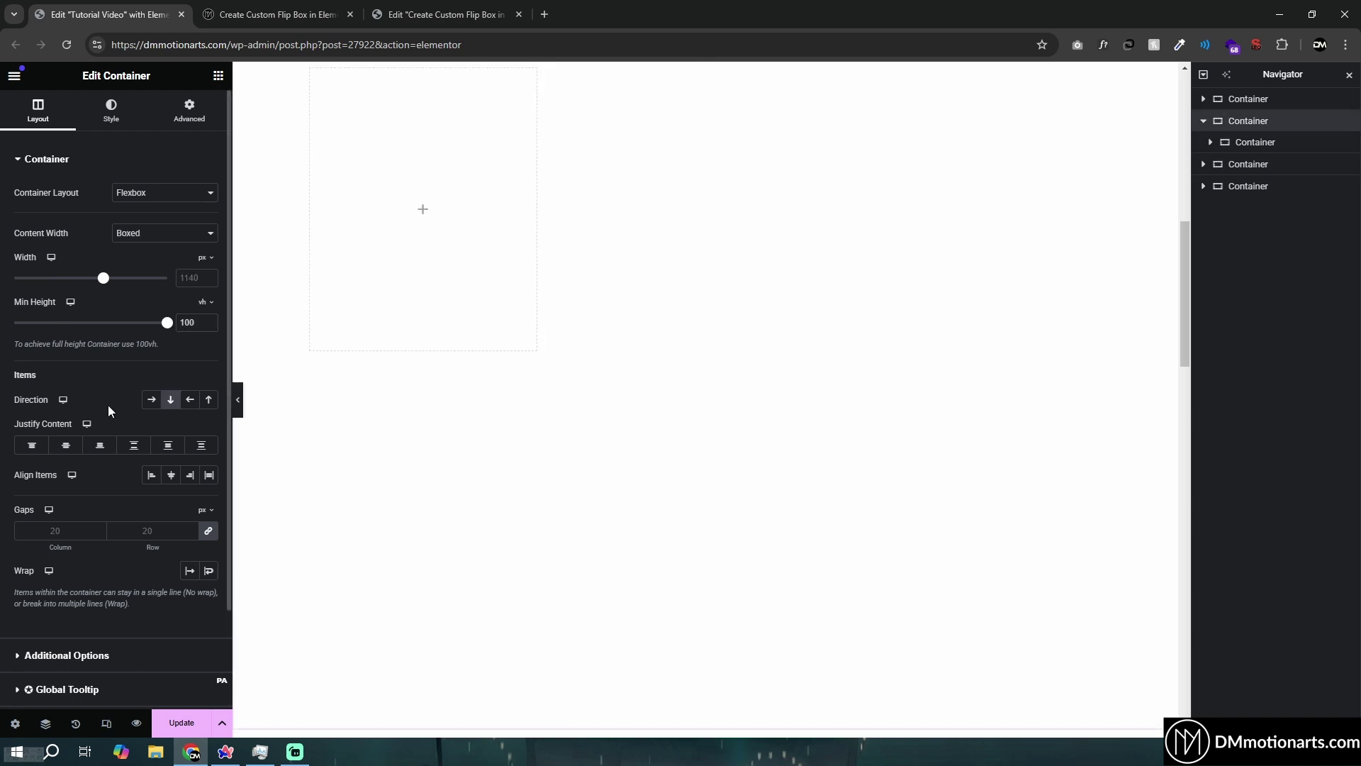
pyautogui.scroll(-5, 592, 425)
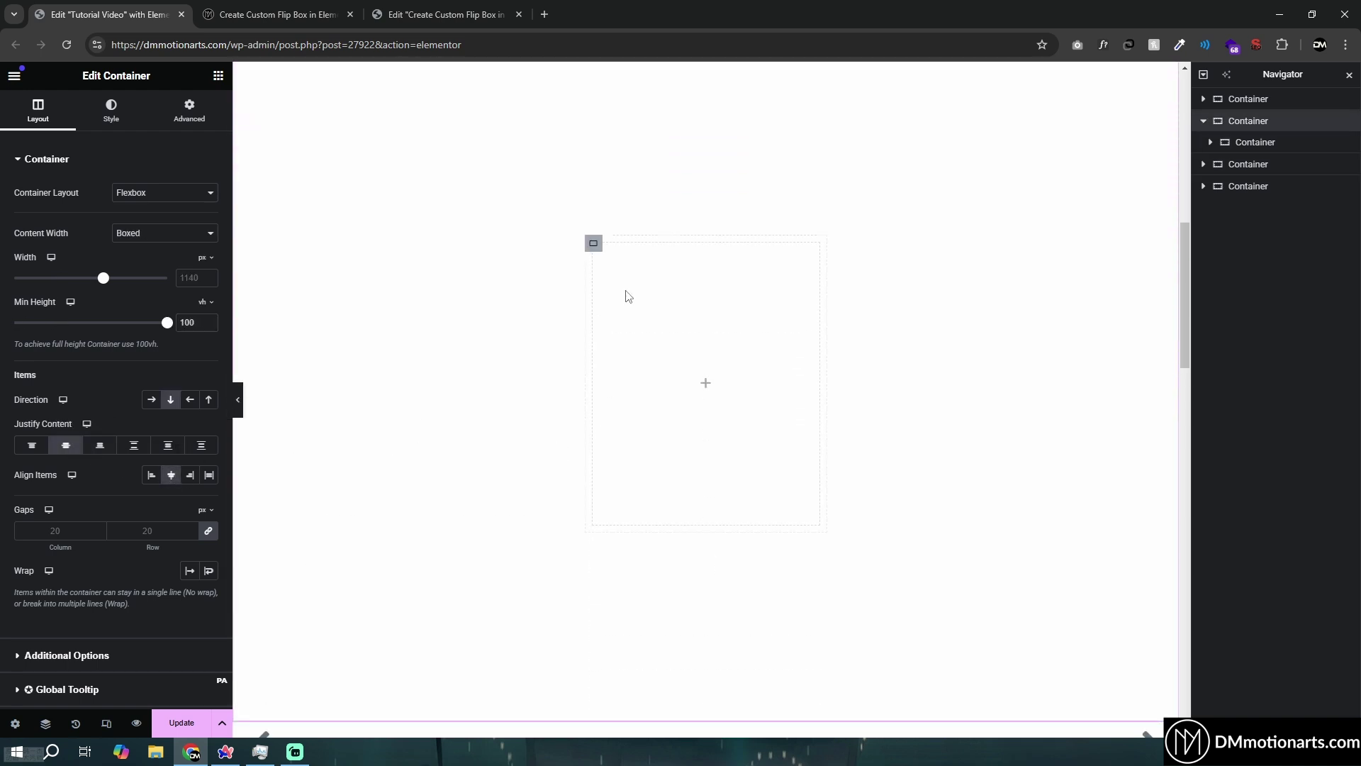
# Rename the inner container as Flip Wrapper and add a container named Flip Front inside it.
pyautogui.click(596, 252)
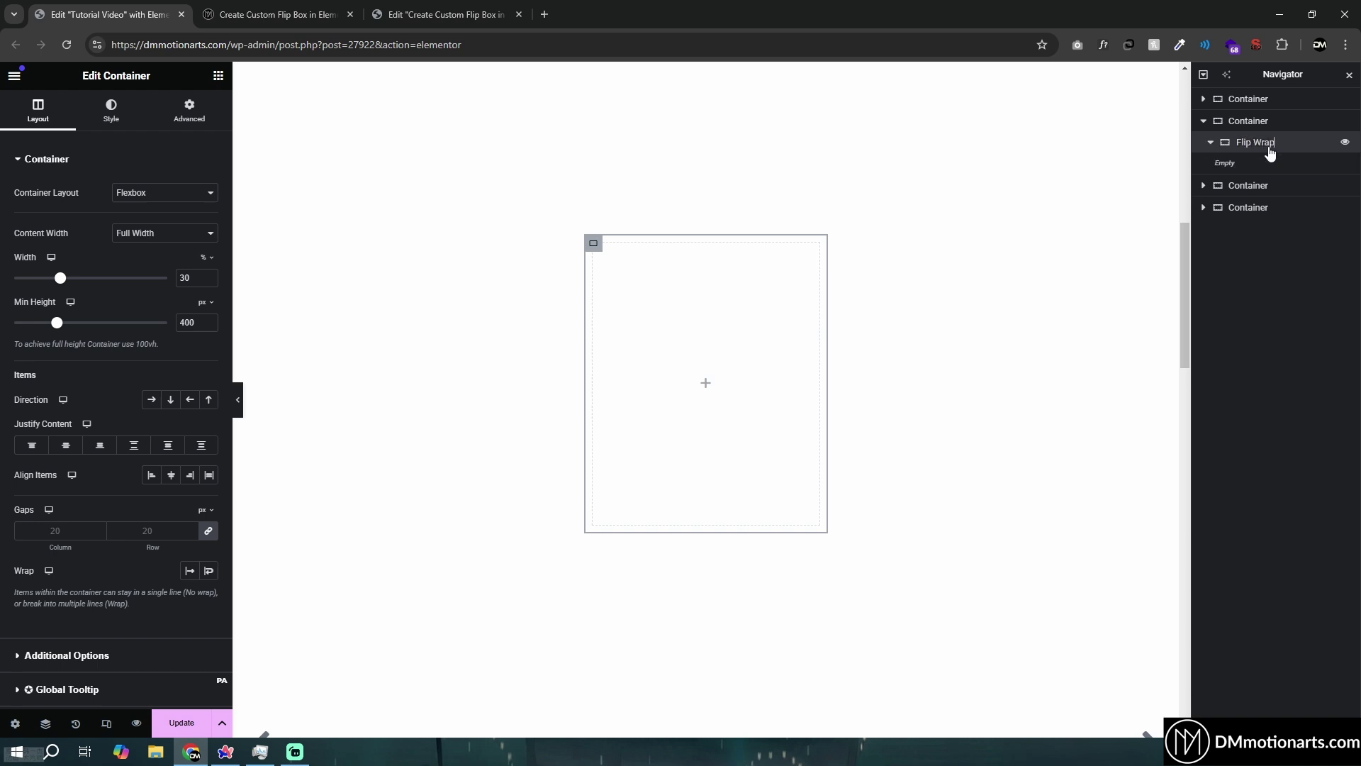
pyautogui.click(217, 76)
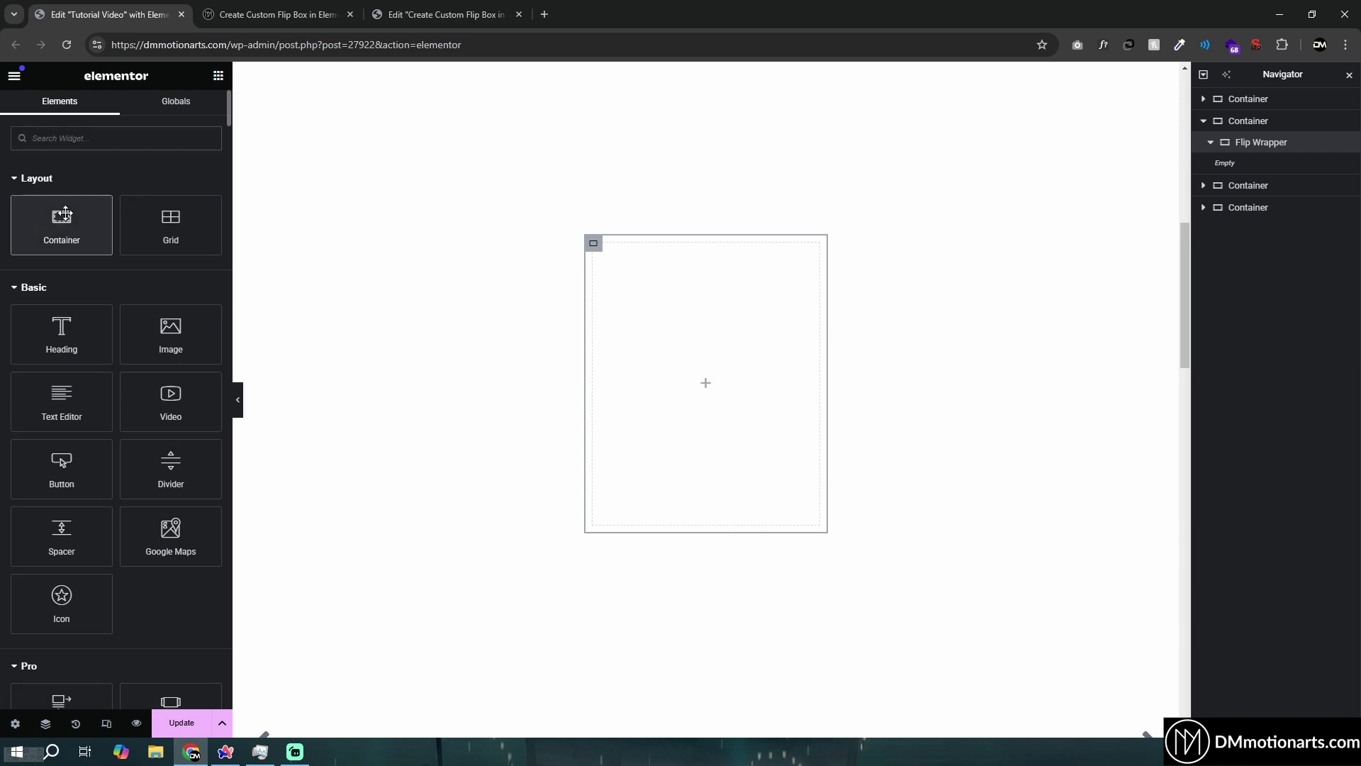
pyautogui.moveTo(65, 212); pyautogui.dragTo(1263, 165)
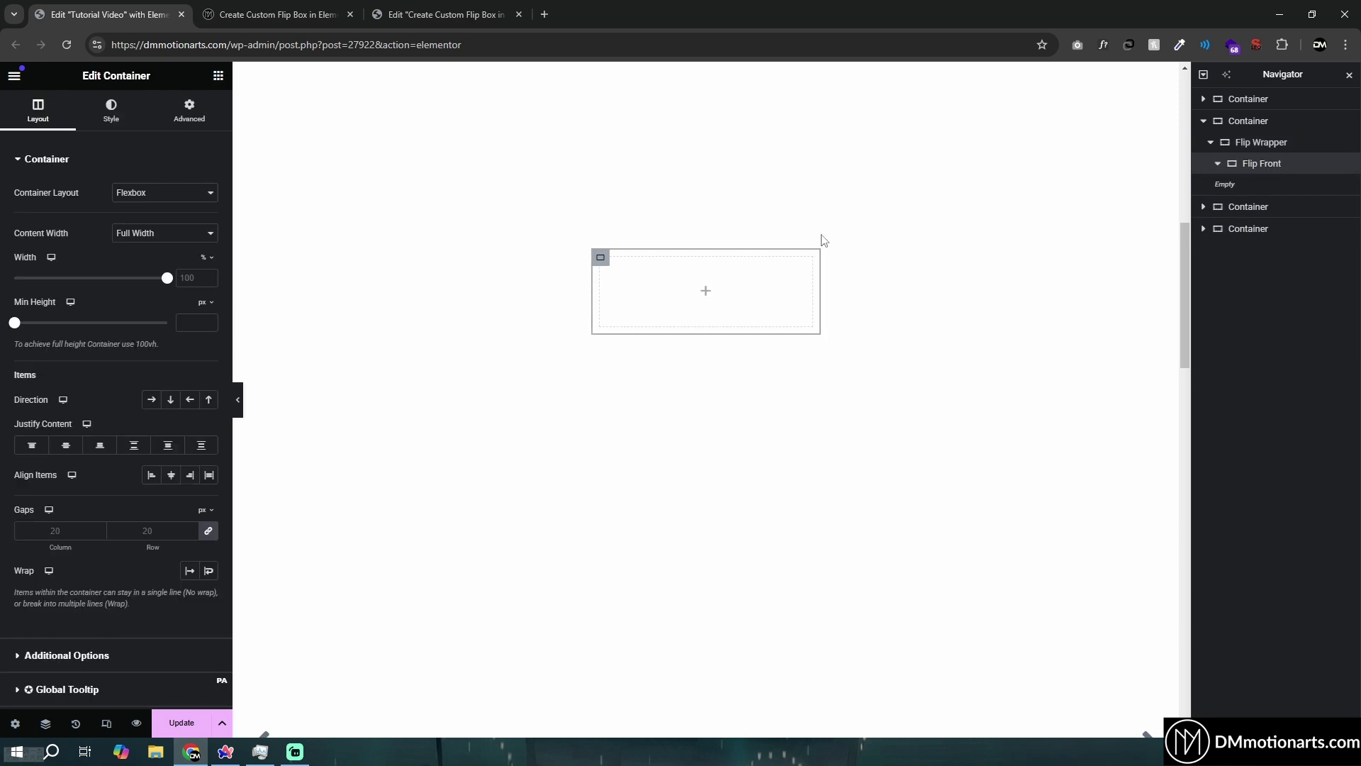
# Set the Flip Front container's size to Grow, and duplicate it as a container named Flip Back.
pyautogui.click(189, 110)
pyautogui.click(174, 410)
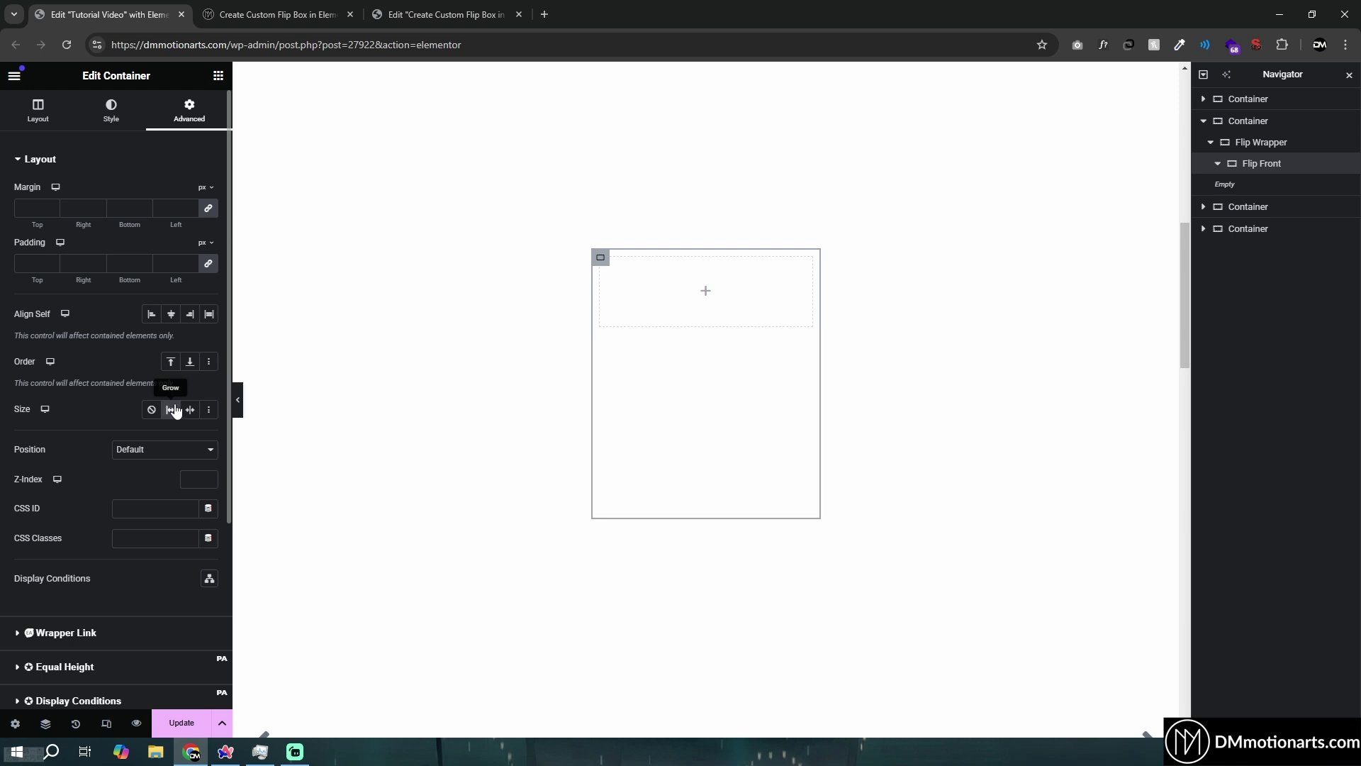
pyautogui.rightClick(1241, 165)
pyautogui.click(1242, 214)
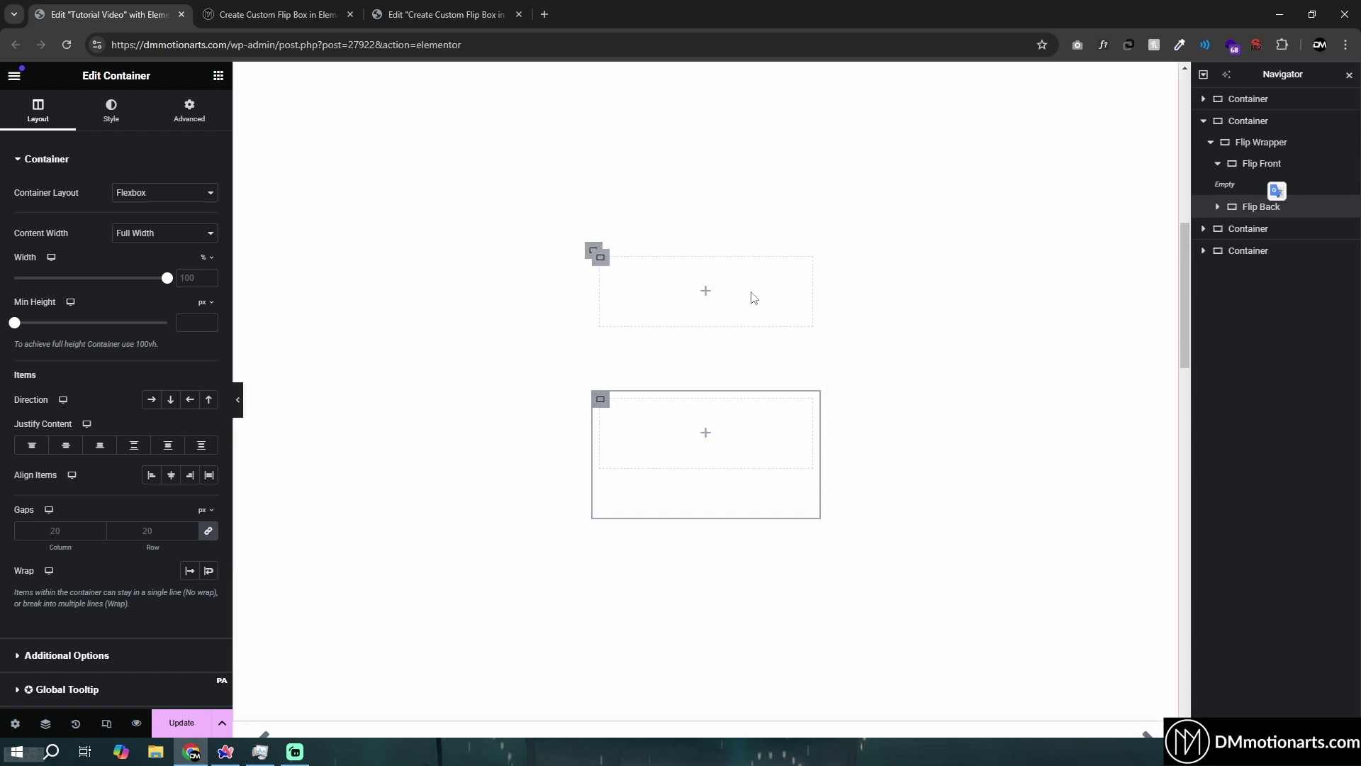
# Remove the padding of the Flip Wrapper container so its children fill it edge to edge.
pyautogui.click(587, 259)
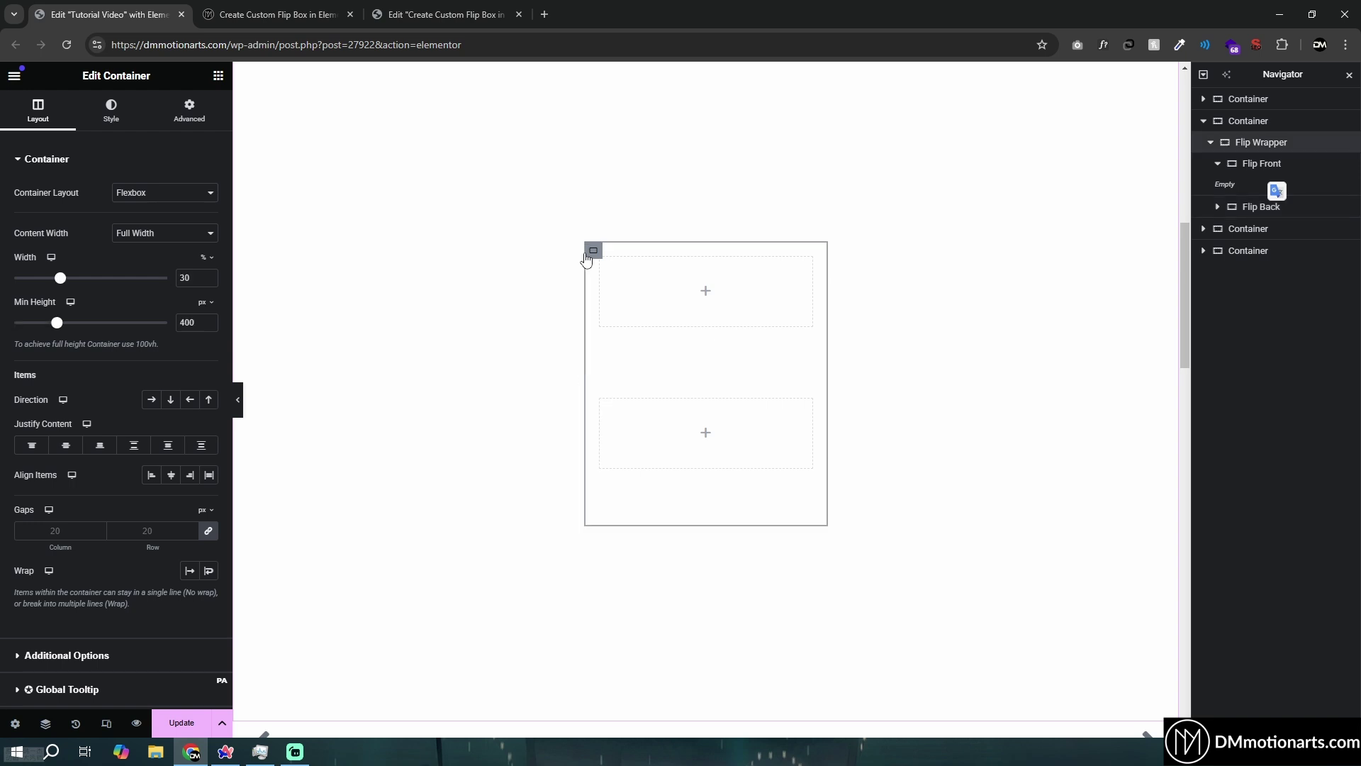
pyautogui.click(189, 110)
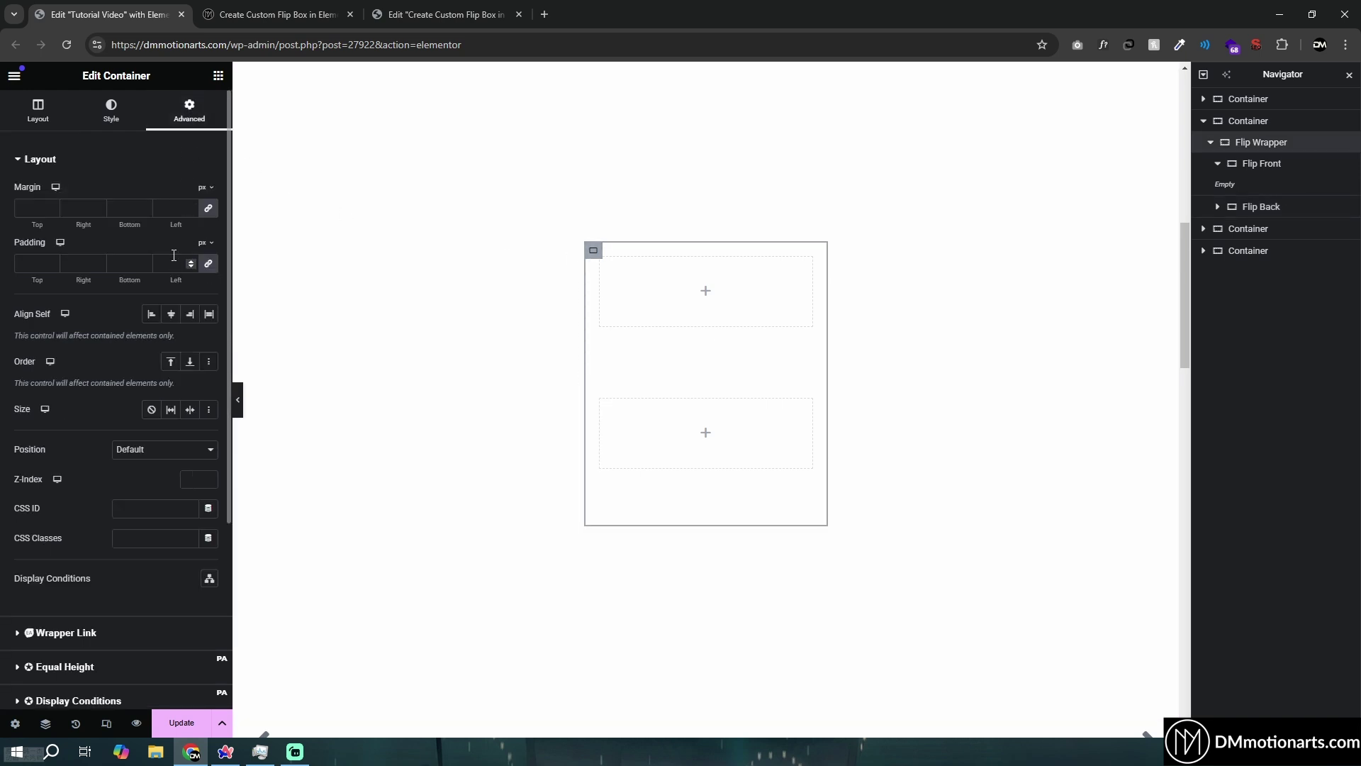
# Give Flip Front a red and Flip Back a light blue-violet classic background colour.
pyautogui.click(1256, 167)
pyautogui.click(111, 110)
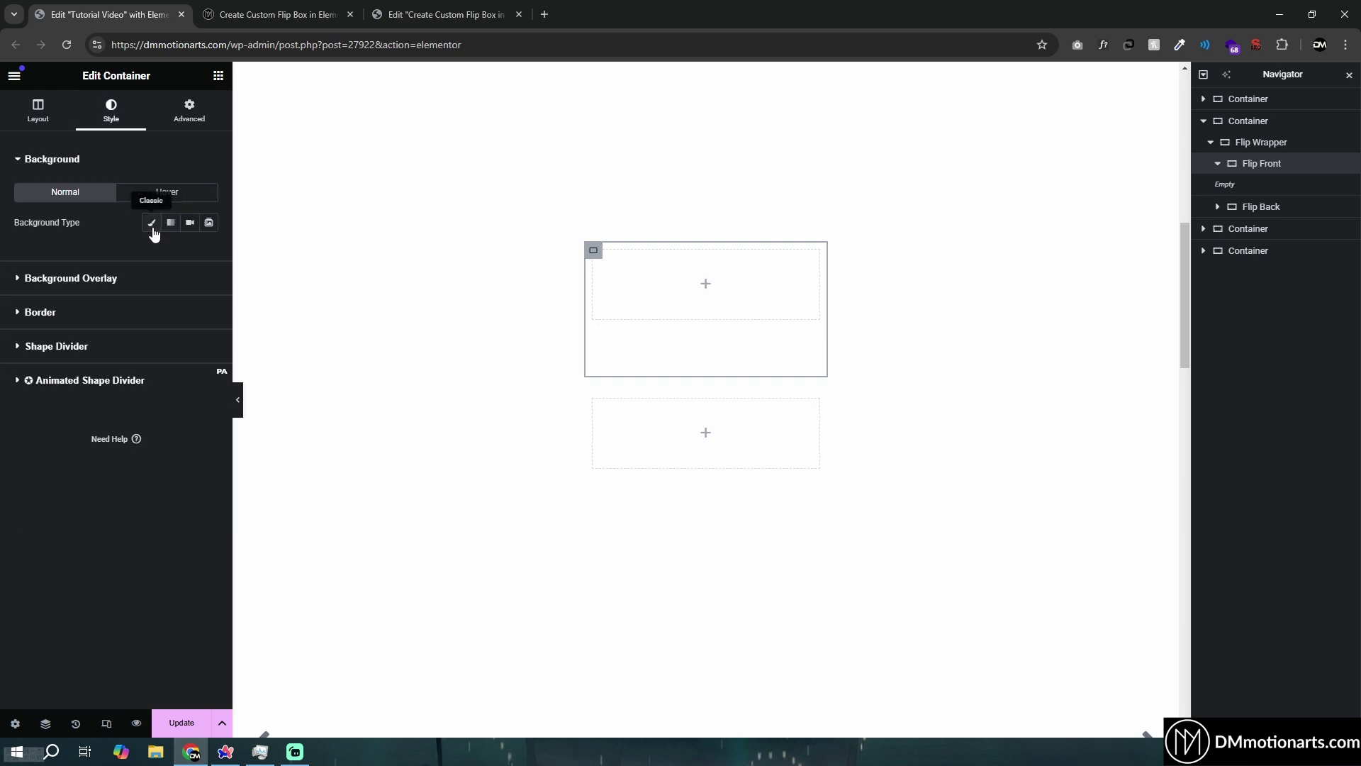
pyautogui.click(152, 222)
pyautogui.click(208, 252)
pyautogui.click(218, 307)
pyautogui.moveTo(218, 308)
pyautogui.mouseDown()
pyautogui.moveTo(270, 303)
pyautogui.moveTo(213, 308)
pyautogui.mouseUp()
pyautogui.moveTo(233, 307); pyautogui.dragTo(245, 314)
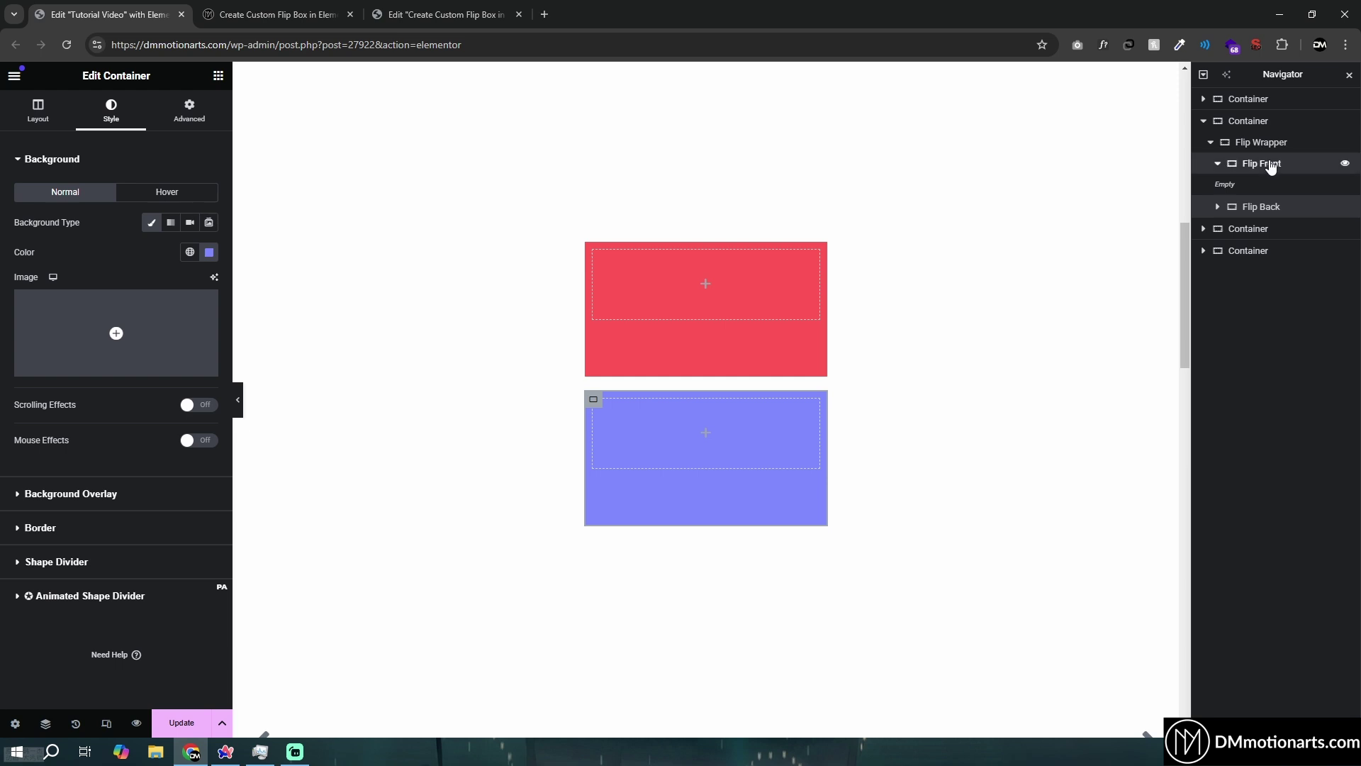
# Set the Flip Front container's position to Absolute and hide the Flip Back container in the editor.
pyautogui.click(1271, 167)
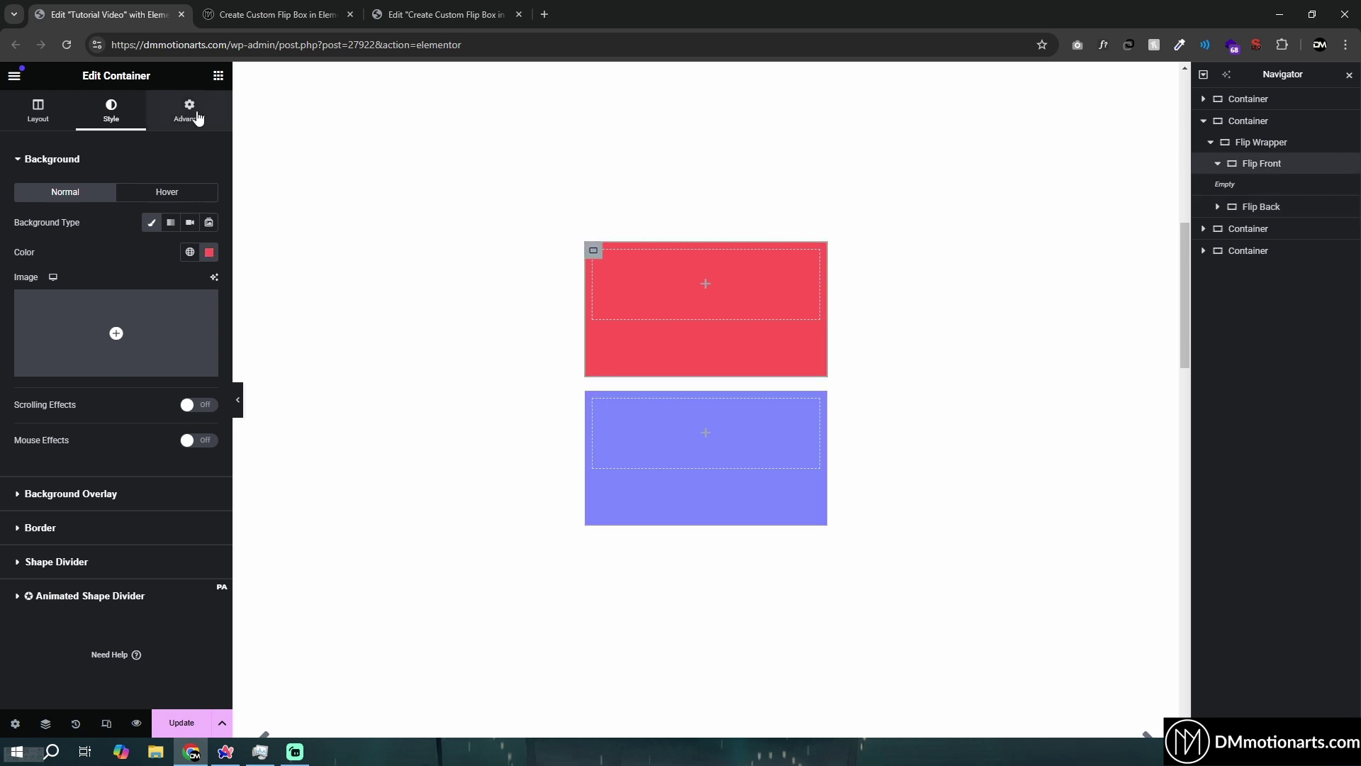
pyautogui.click(189, 112)
pyautogui.click(141, 451)
pyautogui.click(142, 481)
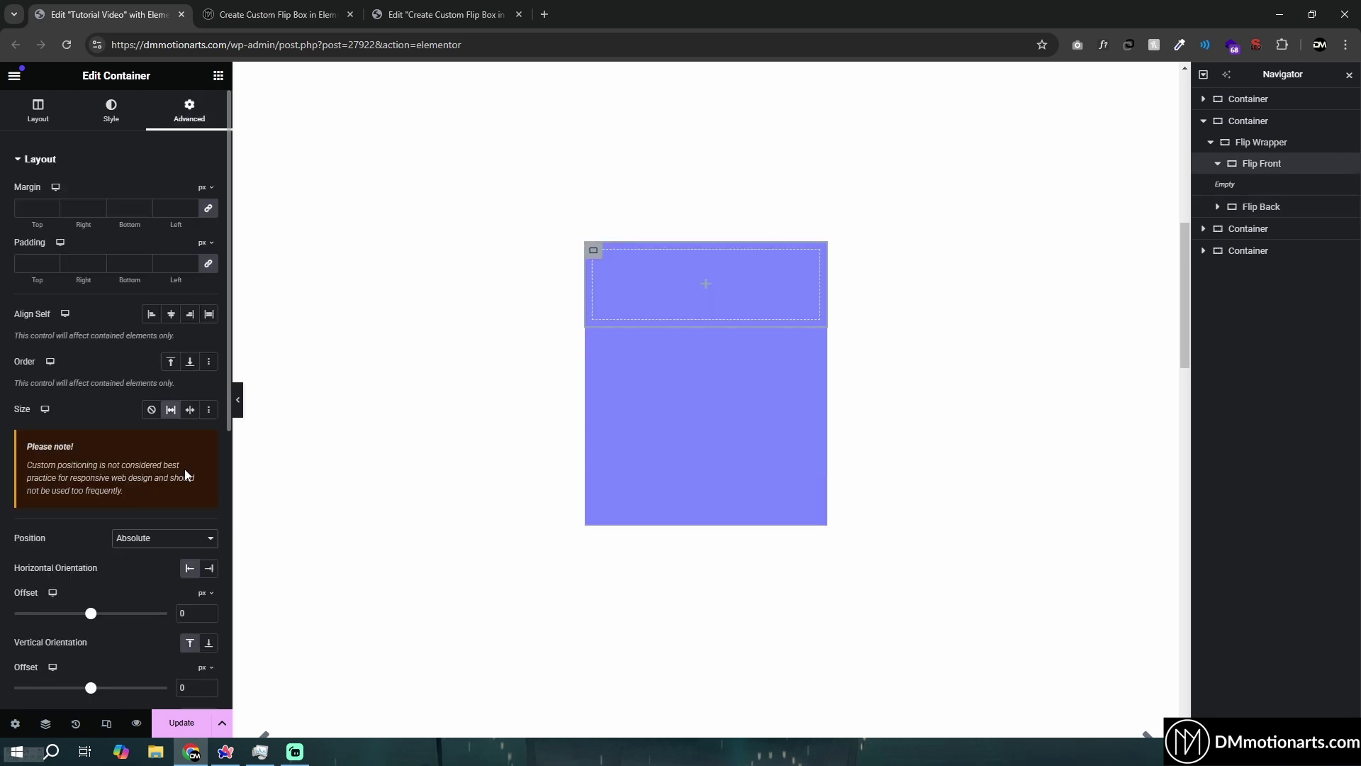
pyautogui.click(1345, 210)
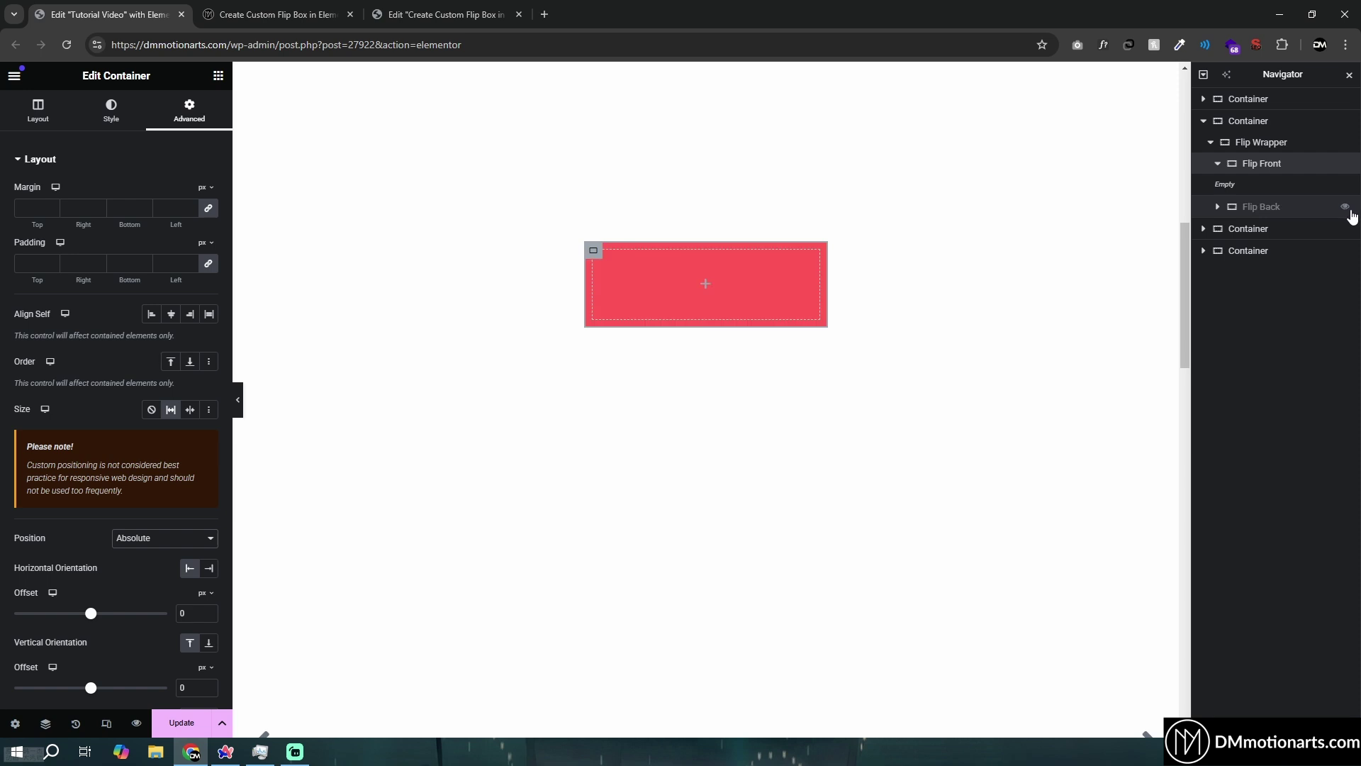
# Set Flip Front's minimum height to 100% using the custom unit.
pyautogui.scroll(-2, 135, 365)
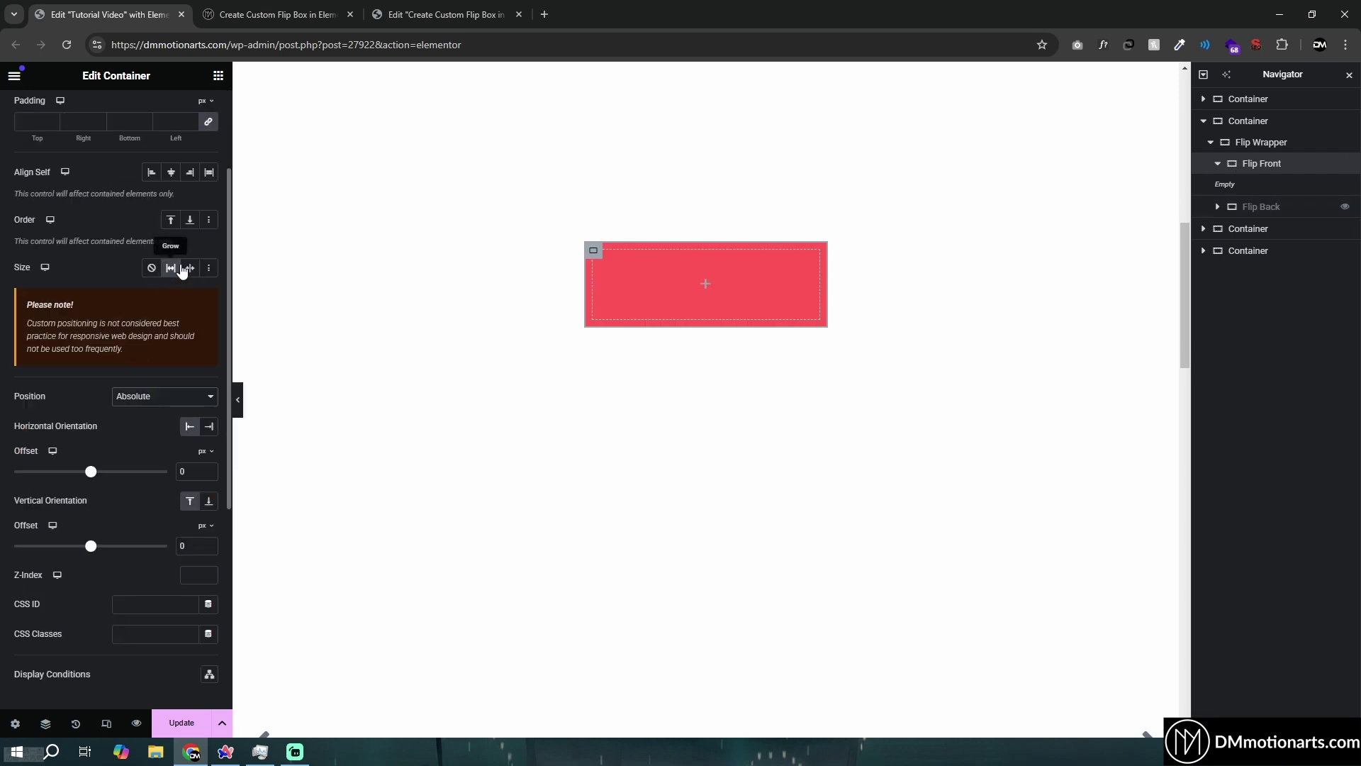
pyautogui.click(170, 270)
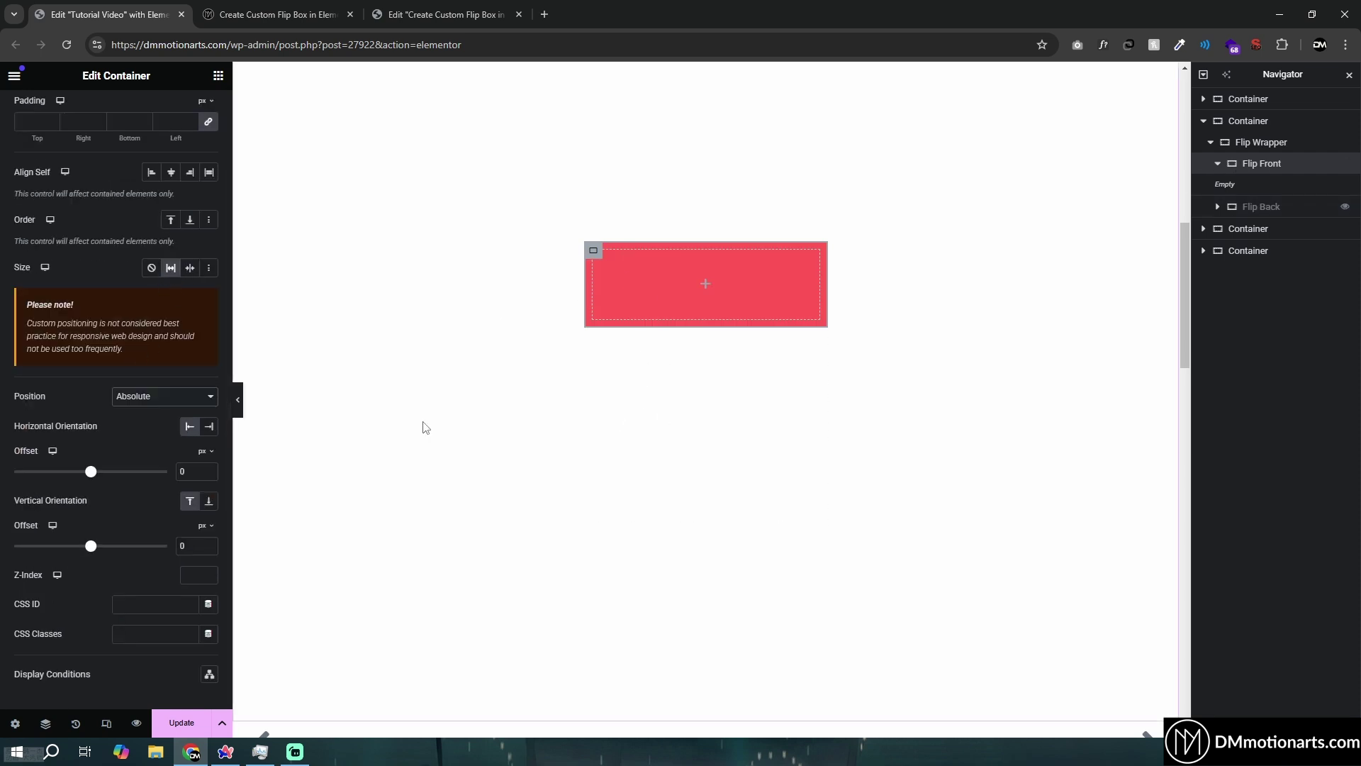
pyautogui.scroll(3, 114, 283)
pyautogui.click(38, 110)
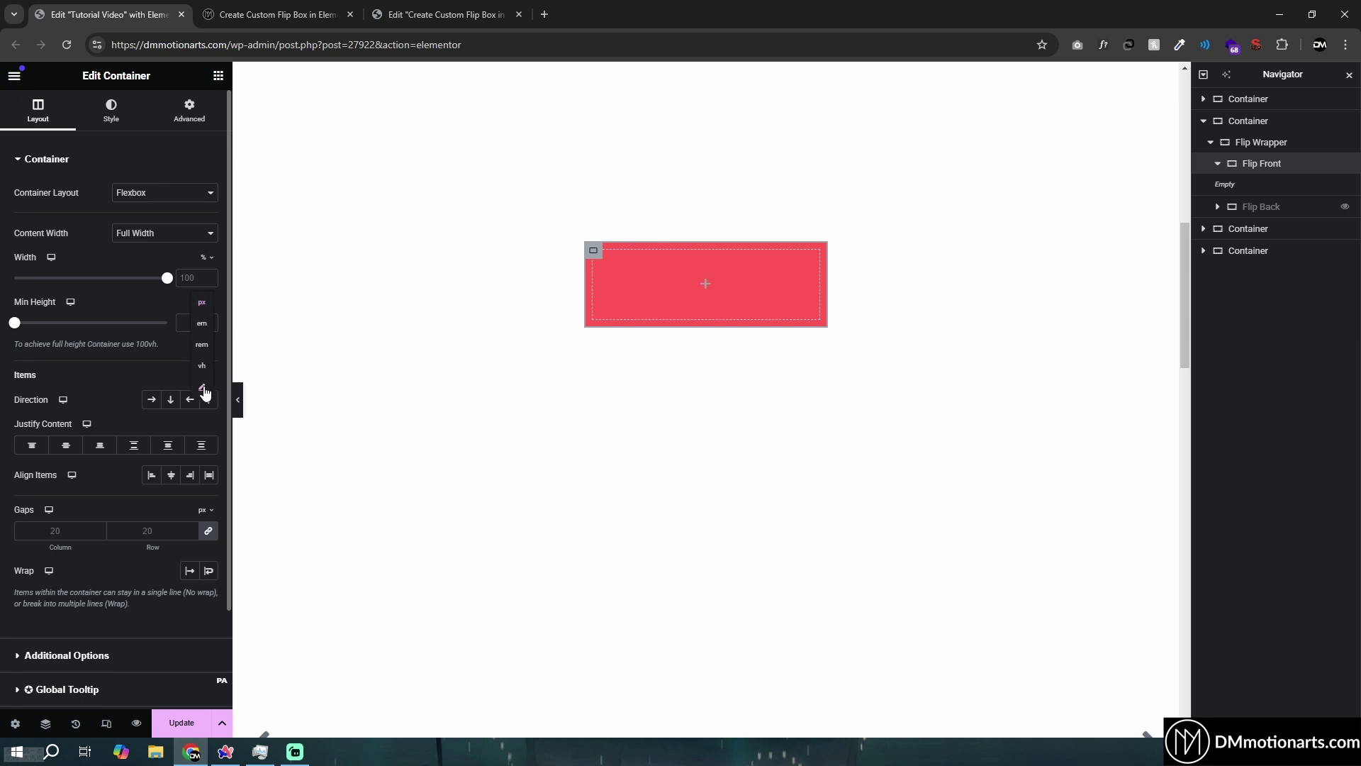
pyautogui.click(203, 389)
pyautogui.click(134, 322)
pyautogui.write('100%')
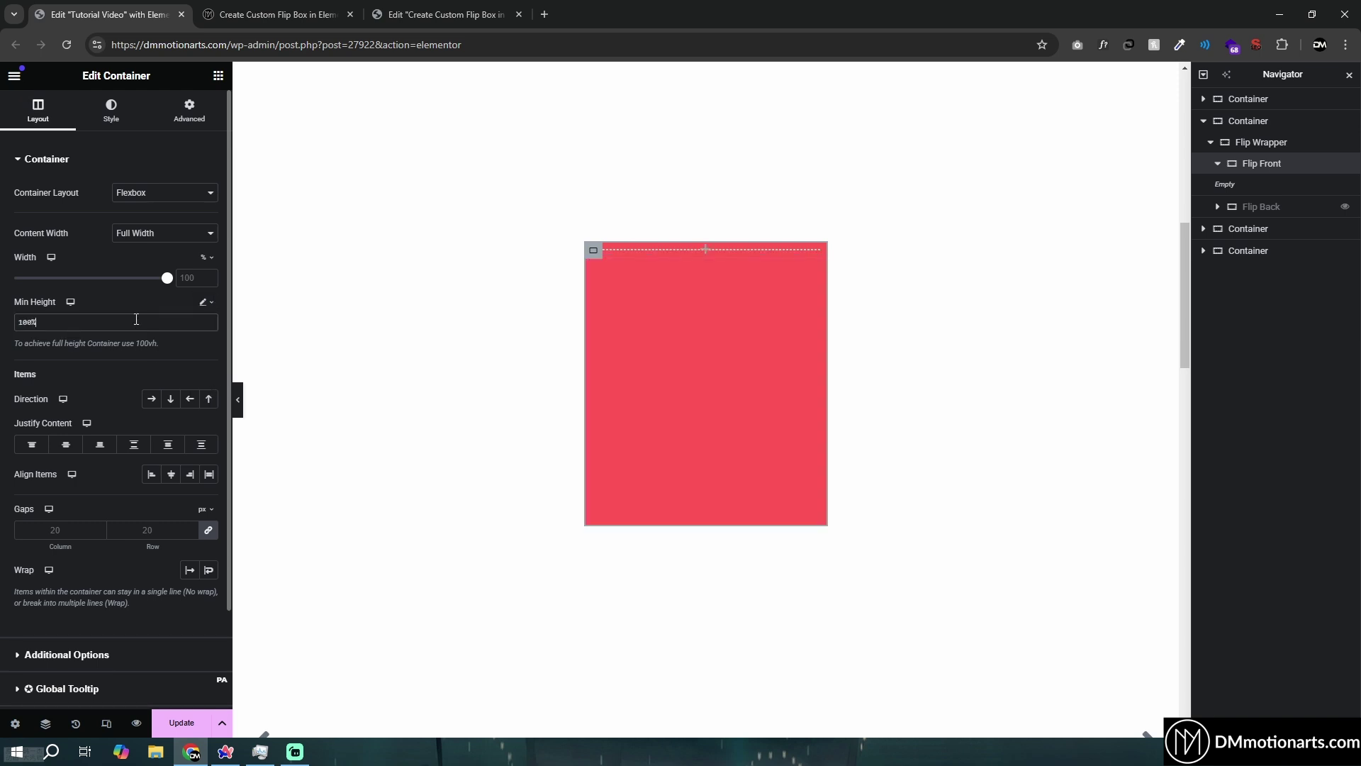
# Unhide the Flip Back container in the editor and set its position to Absolute.
pyautogui.click(191, 111)
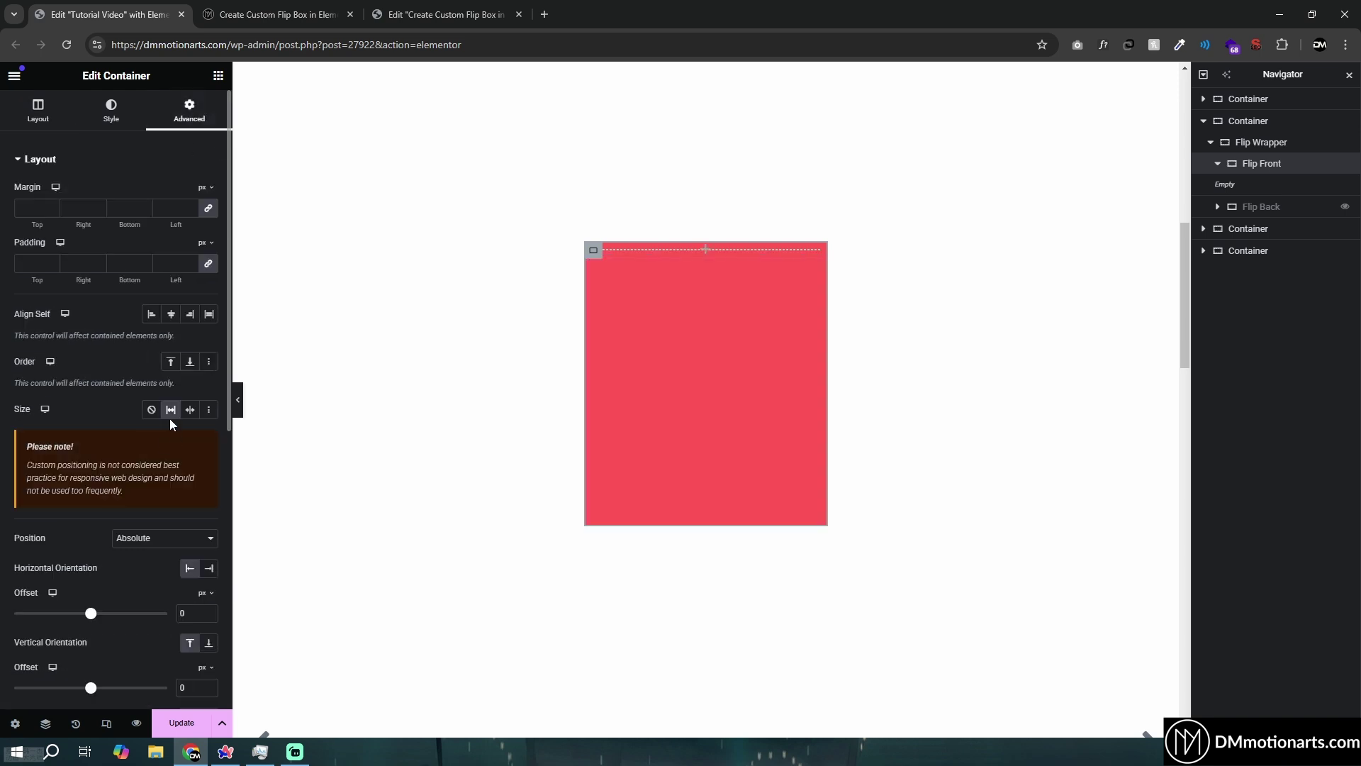
pyautogui.click(39, 111)
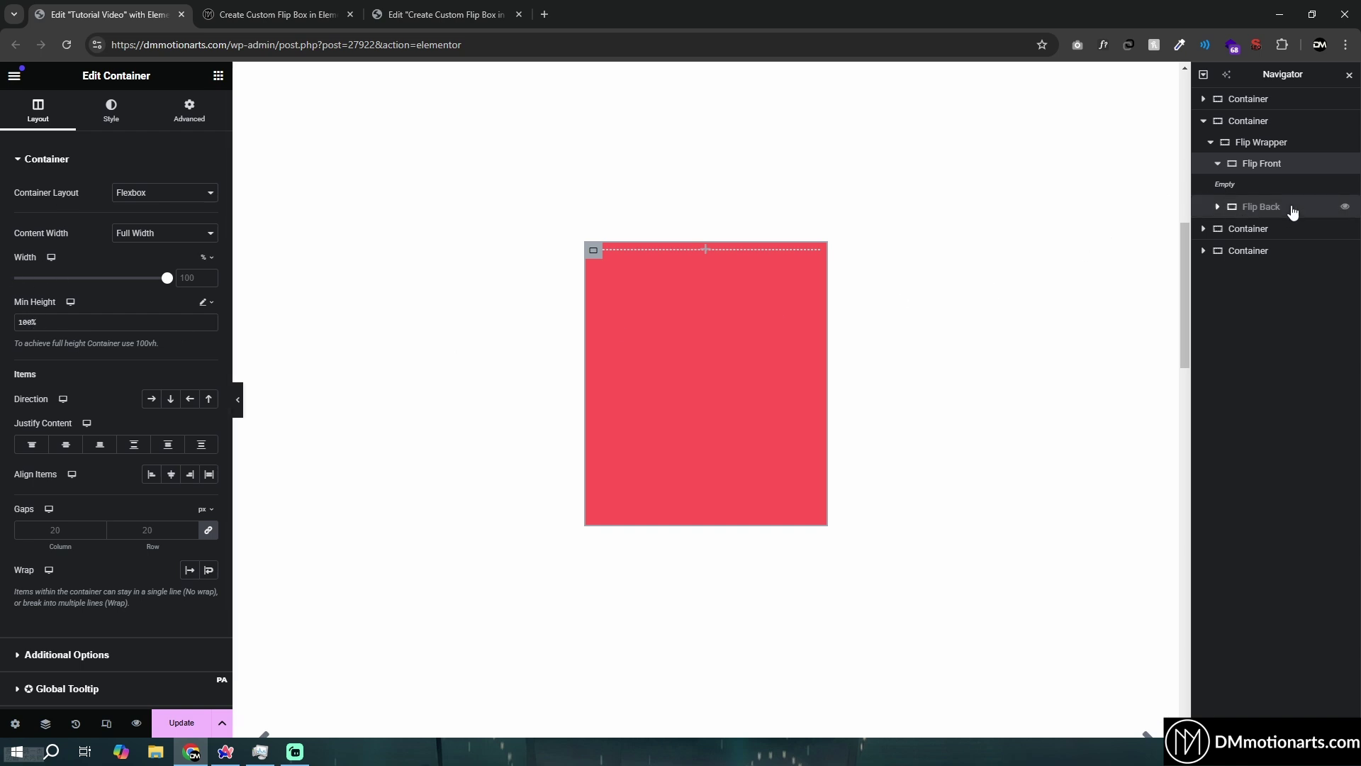
pyautogui.click(1355, 208)
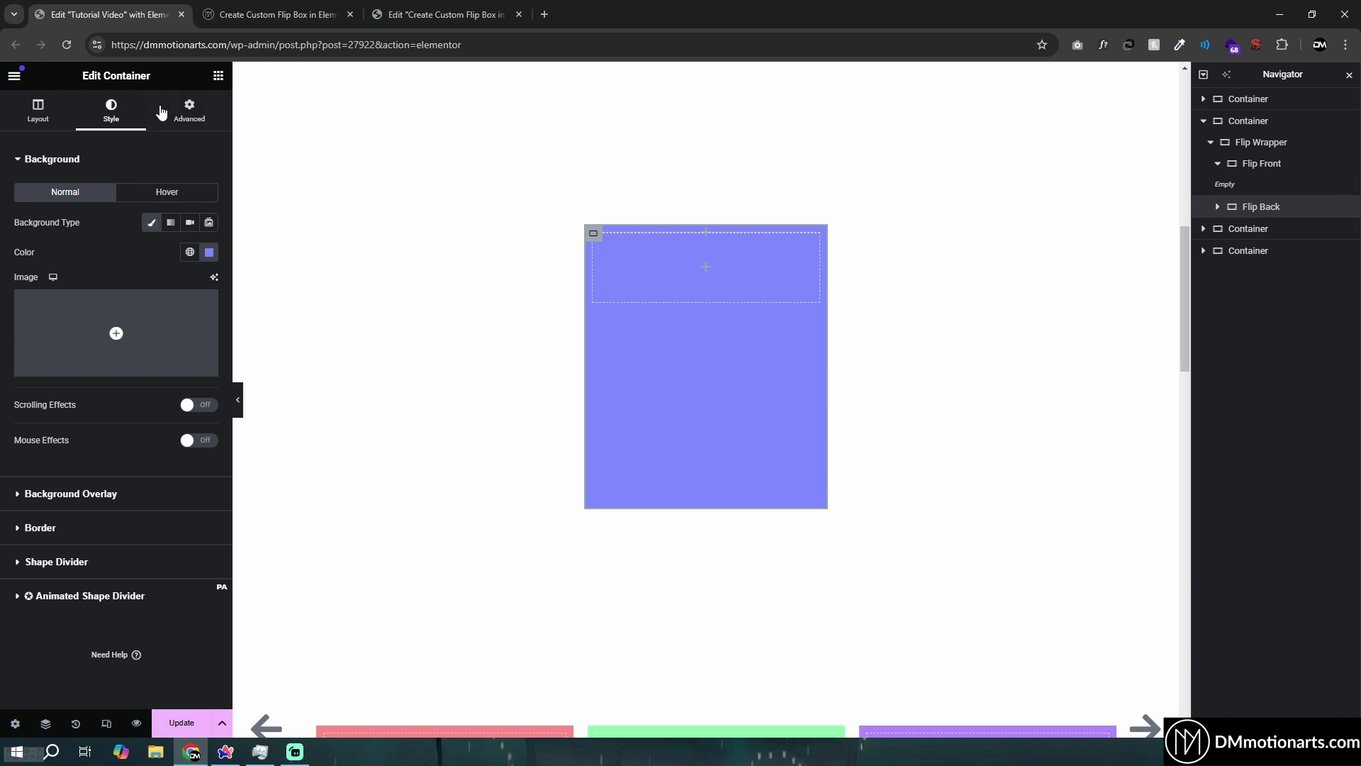
pyautogui.click(186, 111)
pyautogui.click(165, 450)
pyautogui.click(139, 495)
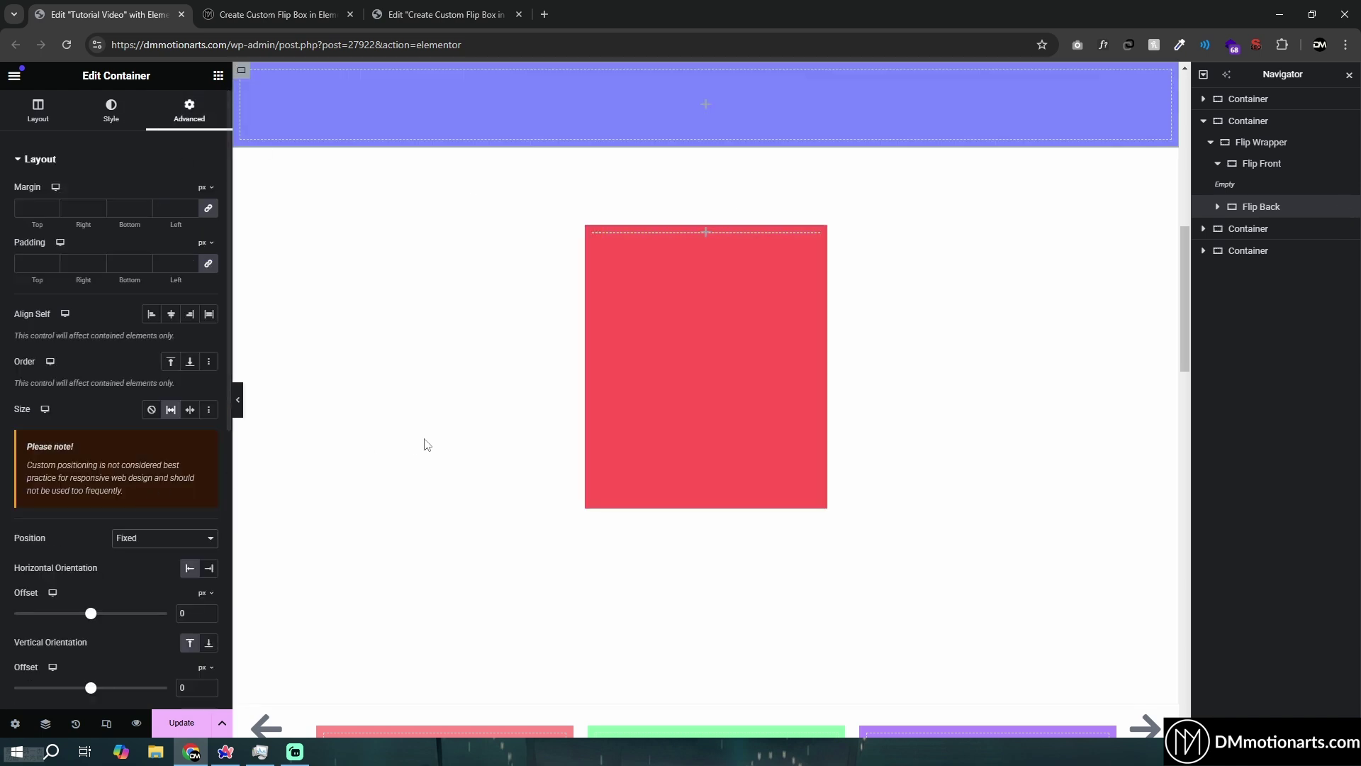
pyautogui.click(142, 537)
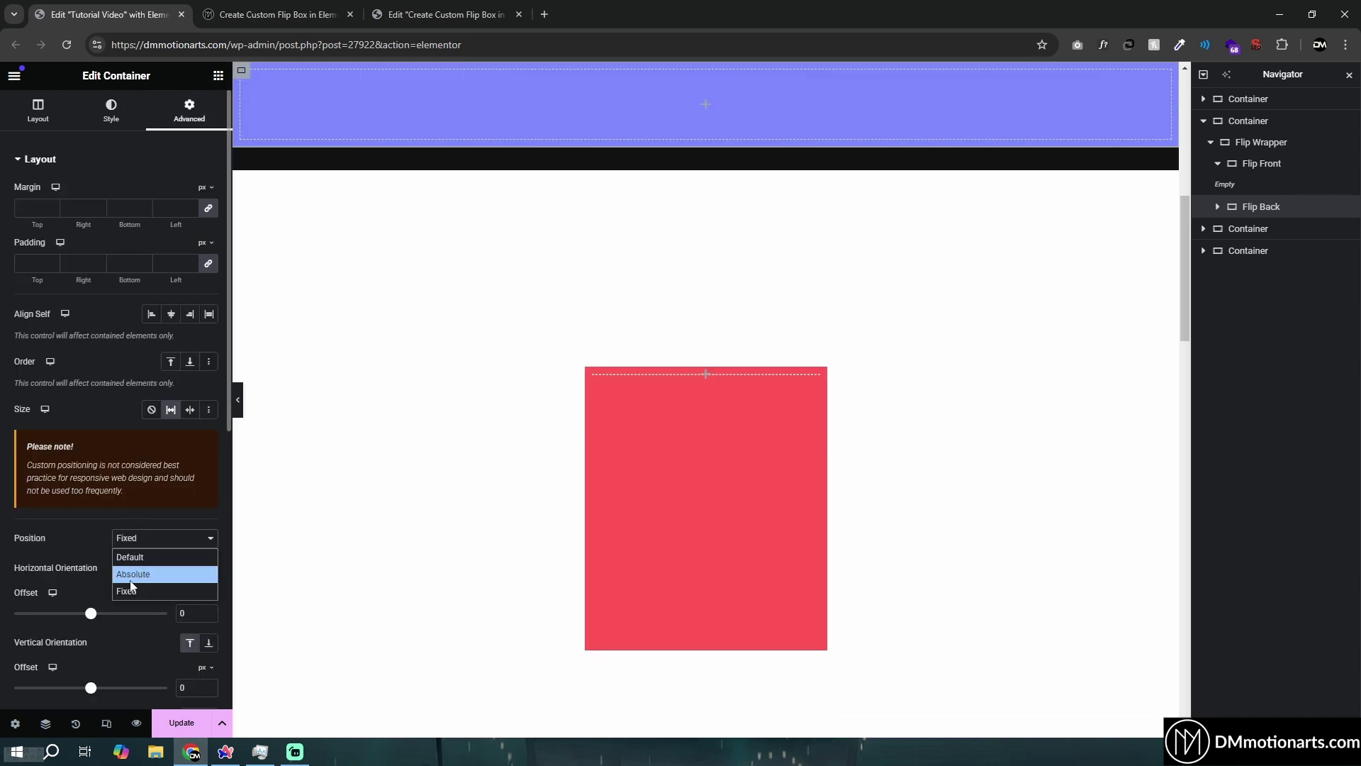
pyautogui.click(132, 578)
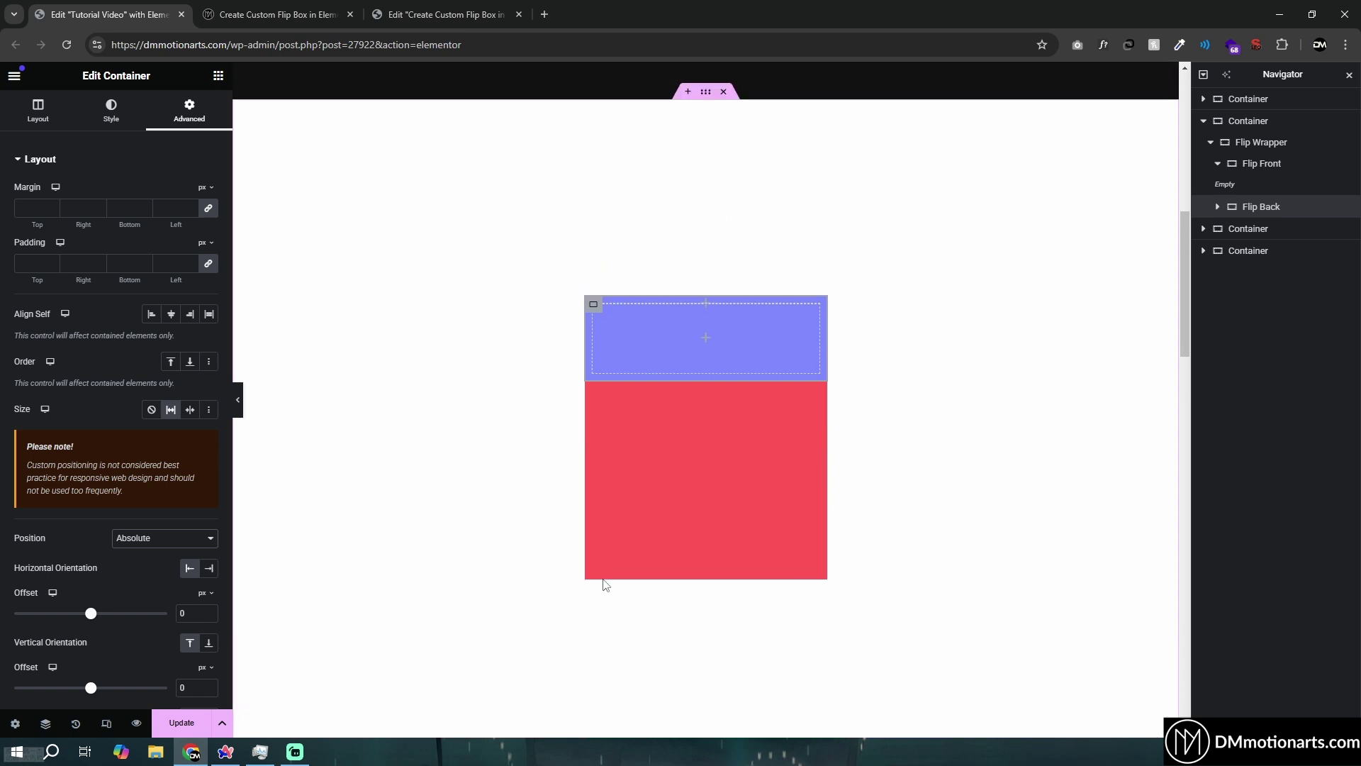
# Set Flip Back's minimum height to 100% using the custom unit.
pyautogui.scroll(-1, 108, 457)
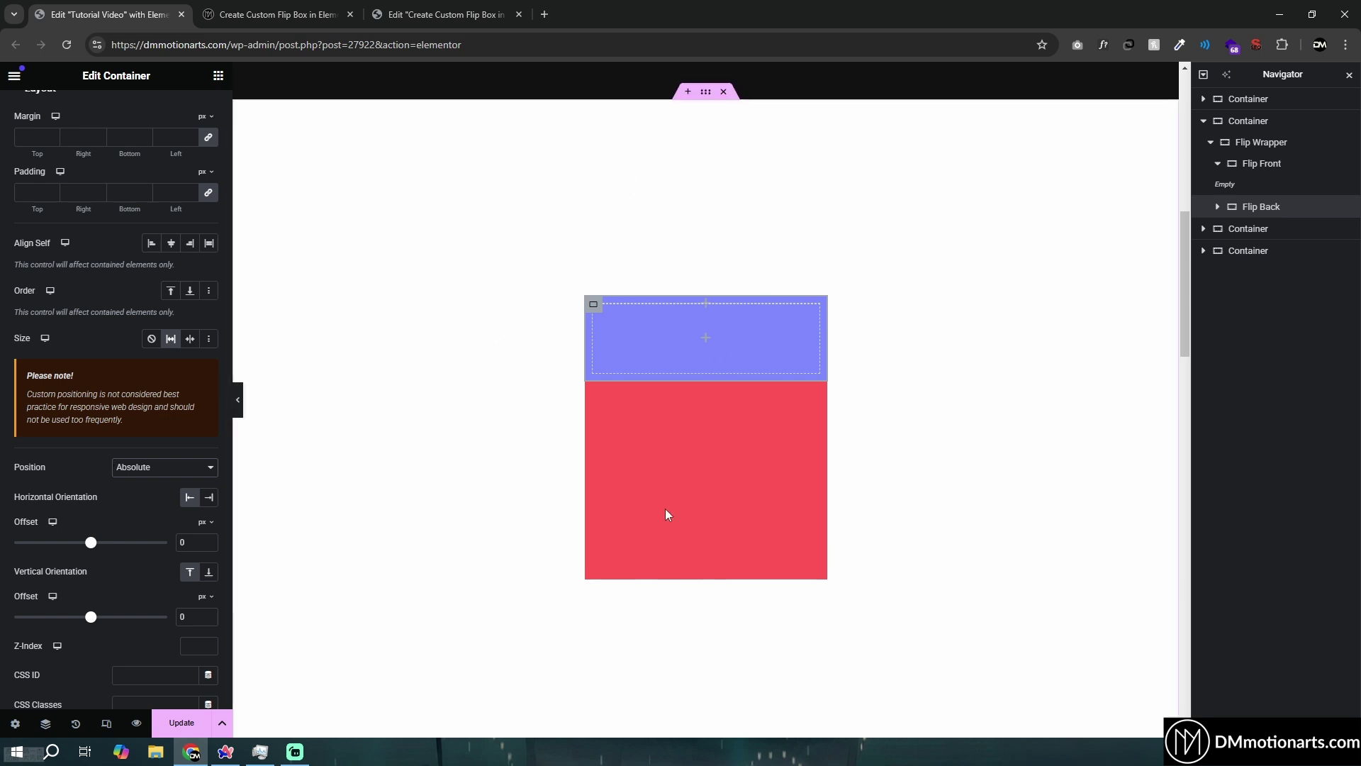
pyautogui.scroll(1, 72, 425)
pyautogui.click(37, 114)
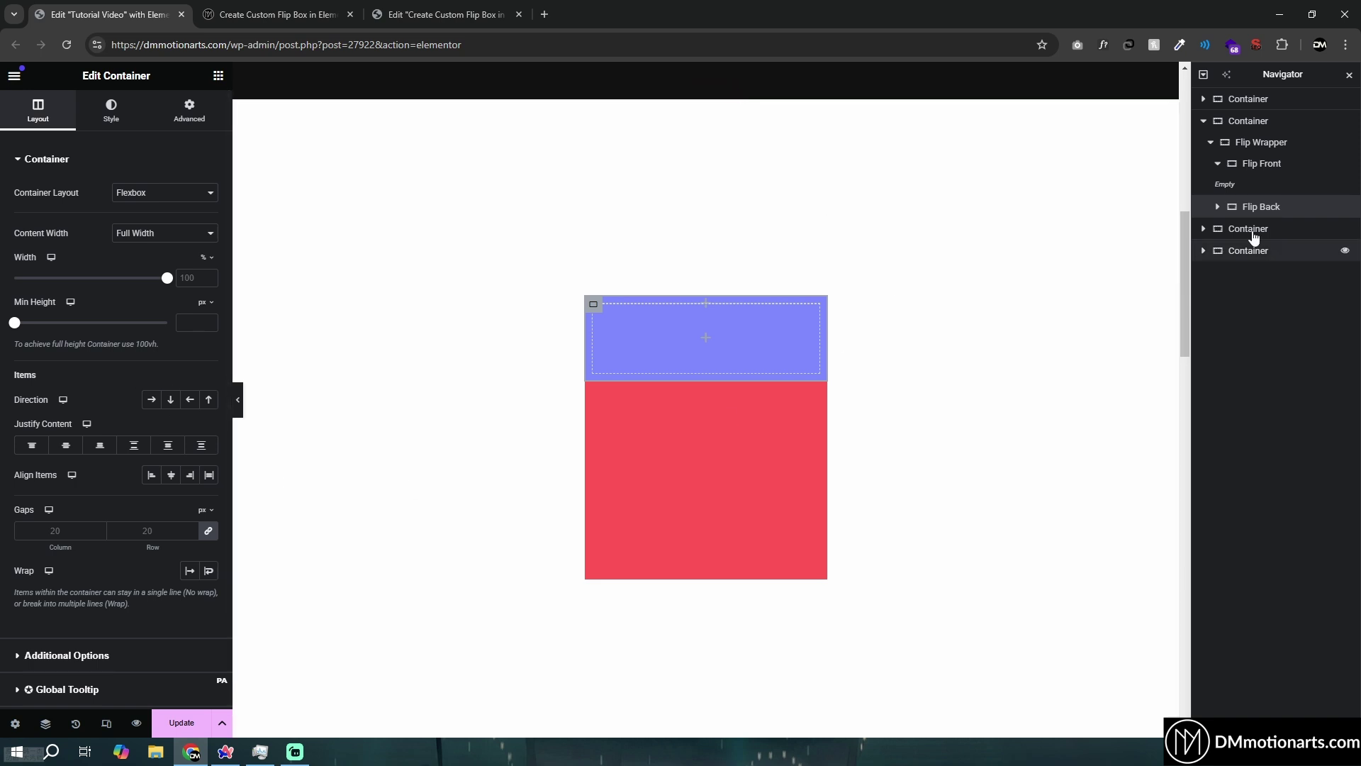
pyautogui.click(203, 392)
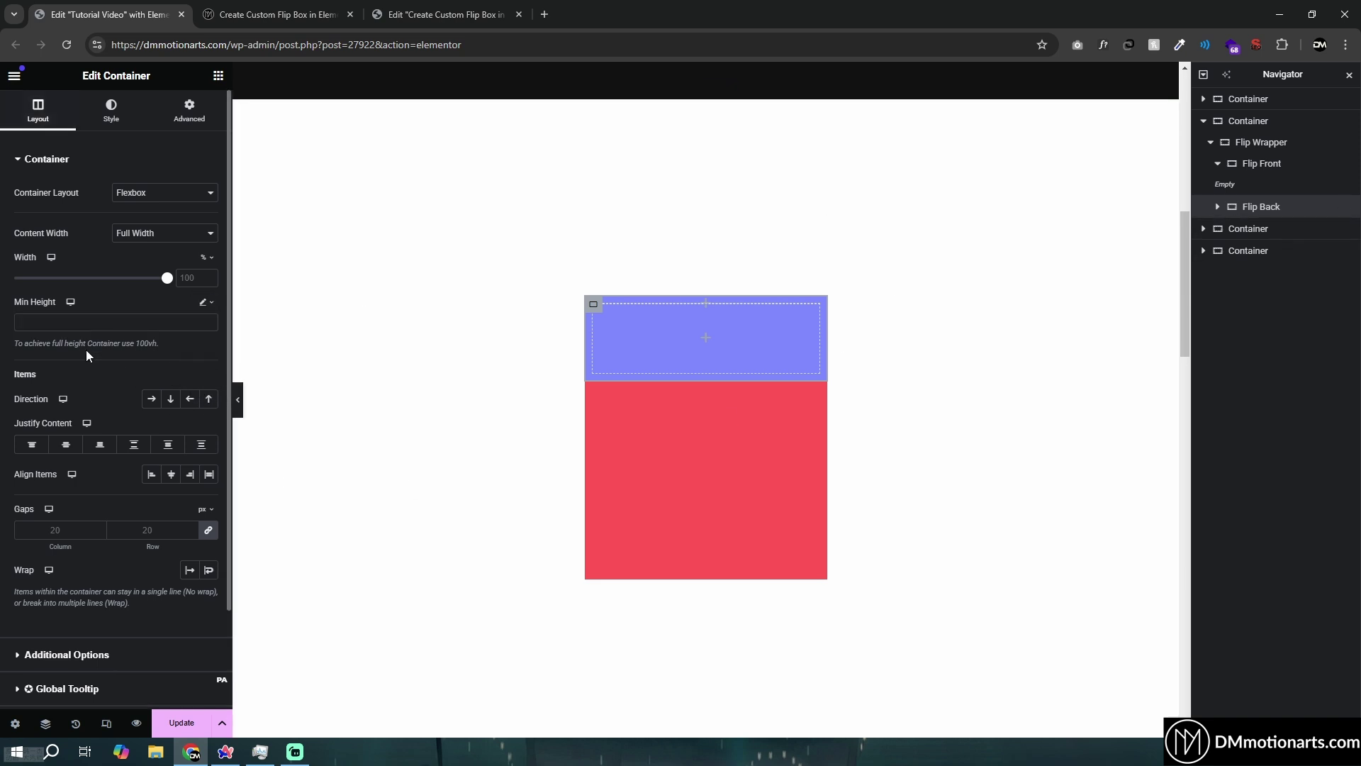
pyautogui.write('100%')
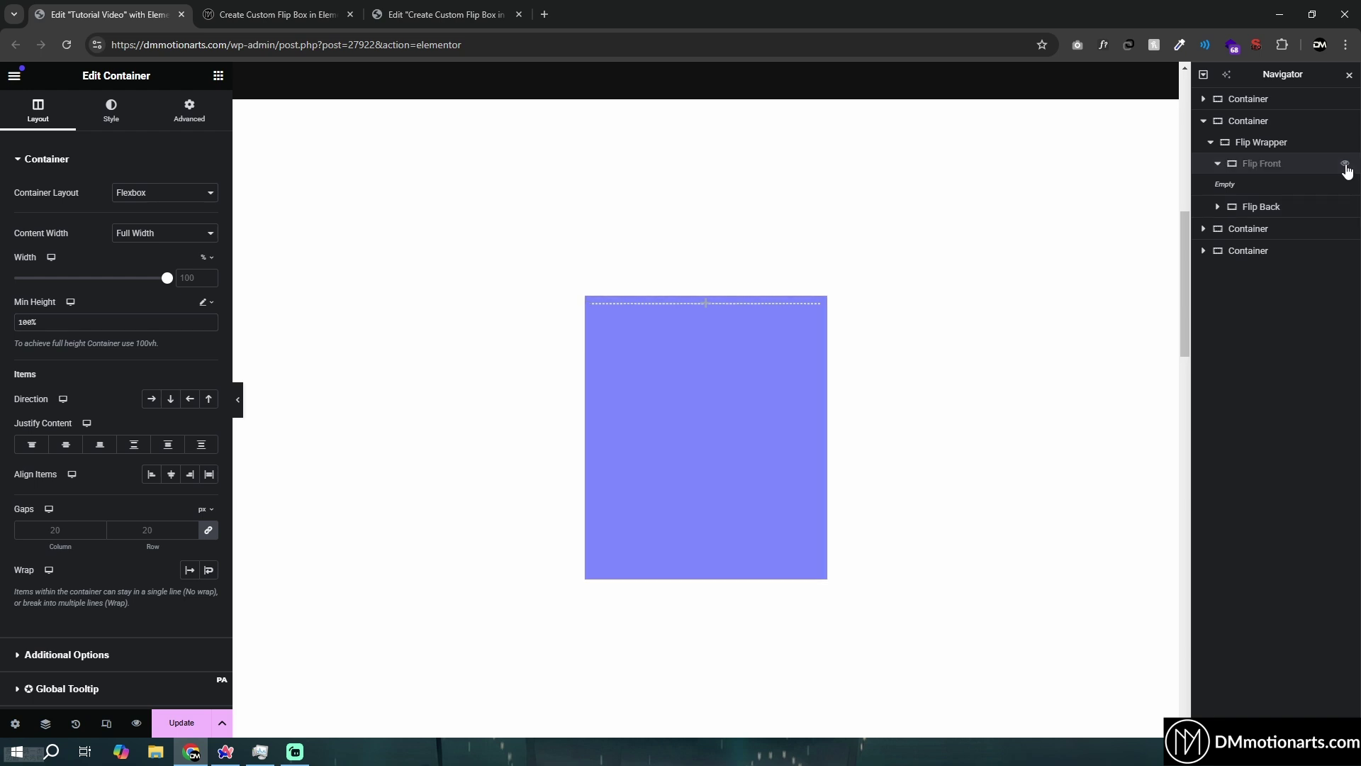
# Toggle the visibility of the Flip Front and Flip Back containers to check that they overlap exactly.
pyautogui.click(1346, 207)
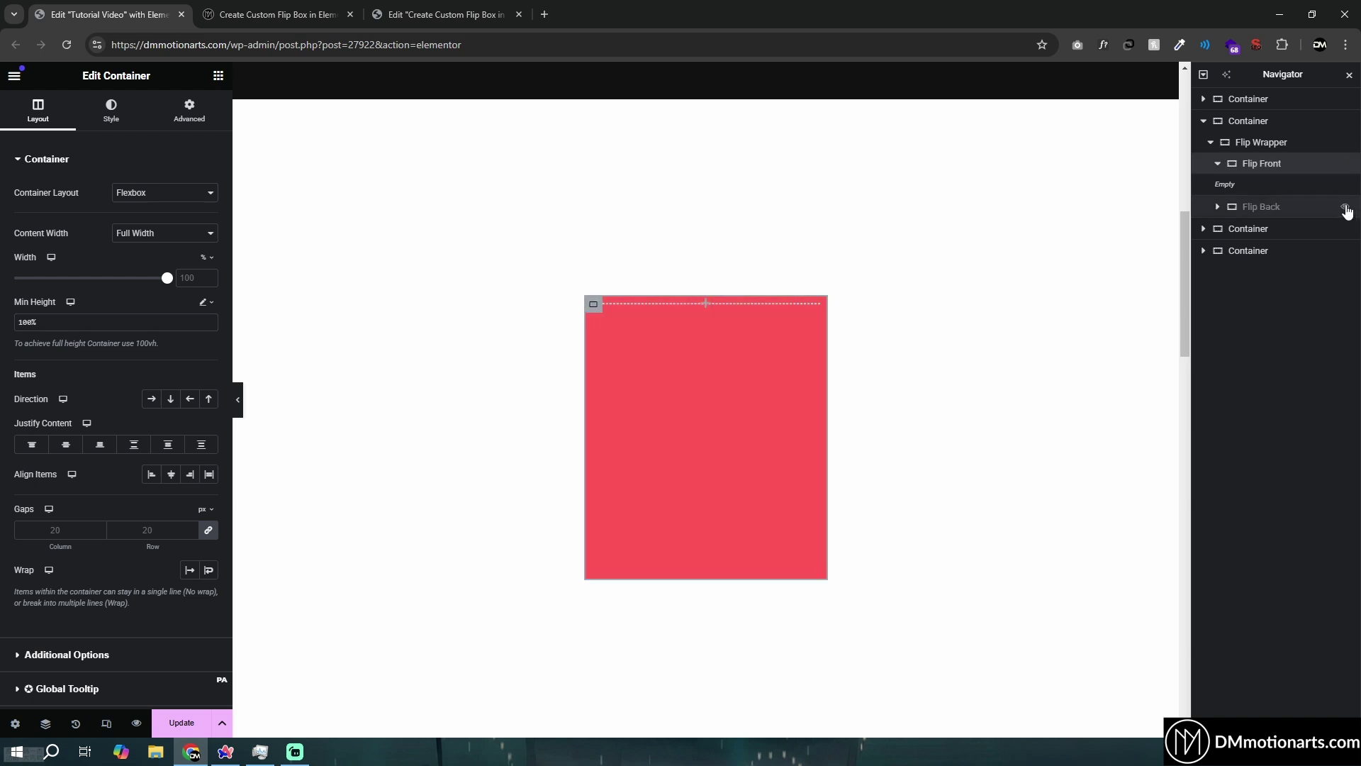
pyautogui.click(1347, 207)
pyautogui.click(1346, 207)
pyautogui.click(1346, 207)
pyautogui.click(1347, 207)
pyautogui.click(1347, 208)
# Look up the front card's class name in the tutorial article and assign the CSS class dm-front-card to Flip Front.
pyautogui.click(276, 14)
pyautogui.scroll(5, 386, 336)
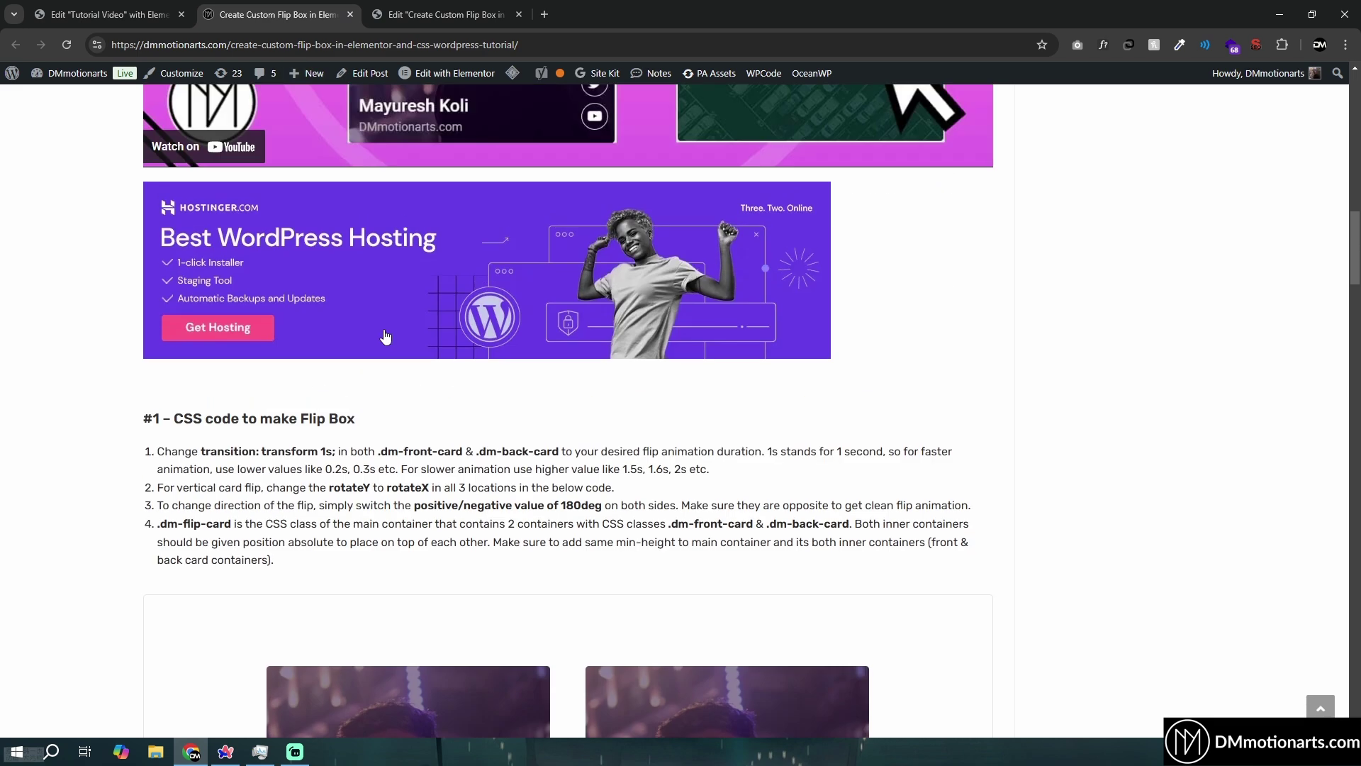
pyautogui.scroll(-3, 288, 415)
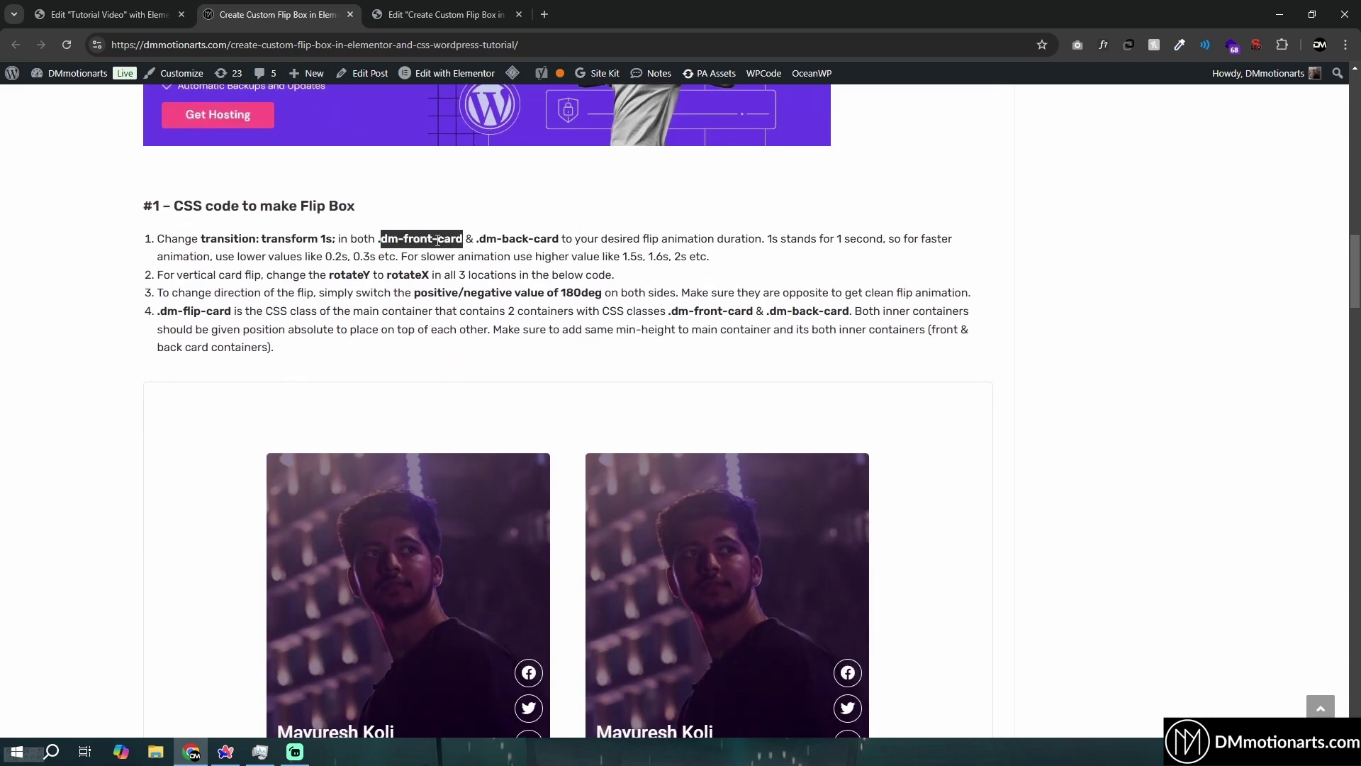
pyautogui.click(107, 14)
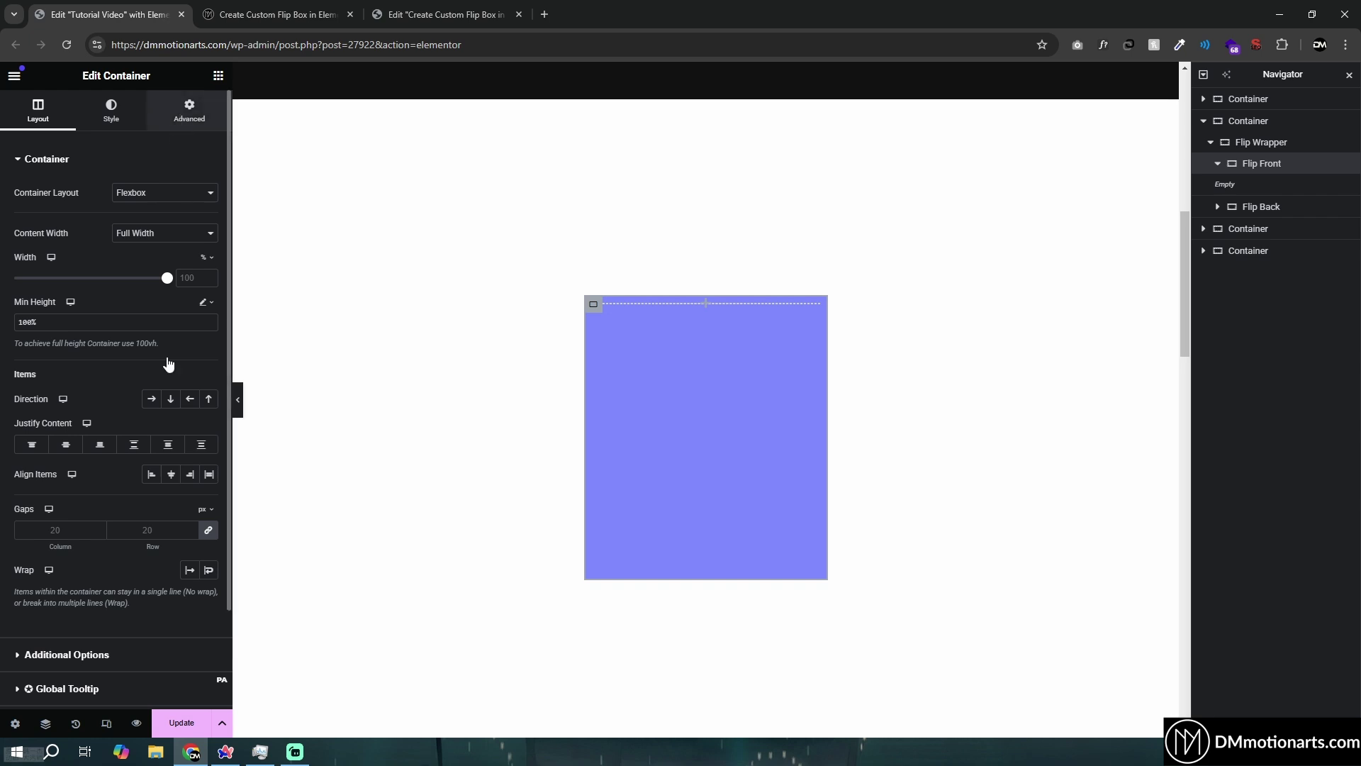
pyautogui.click(189, 110)
pyautogui.scroll(-4, 150, 559)
pyautogui.write('dm-front-card')
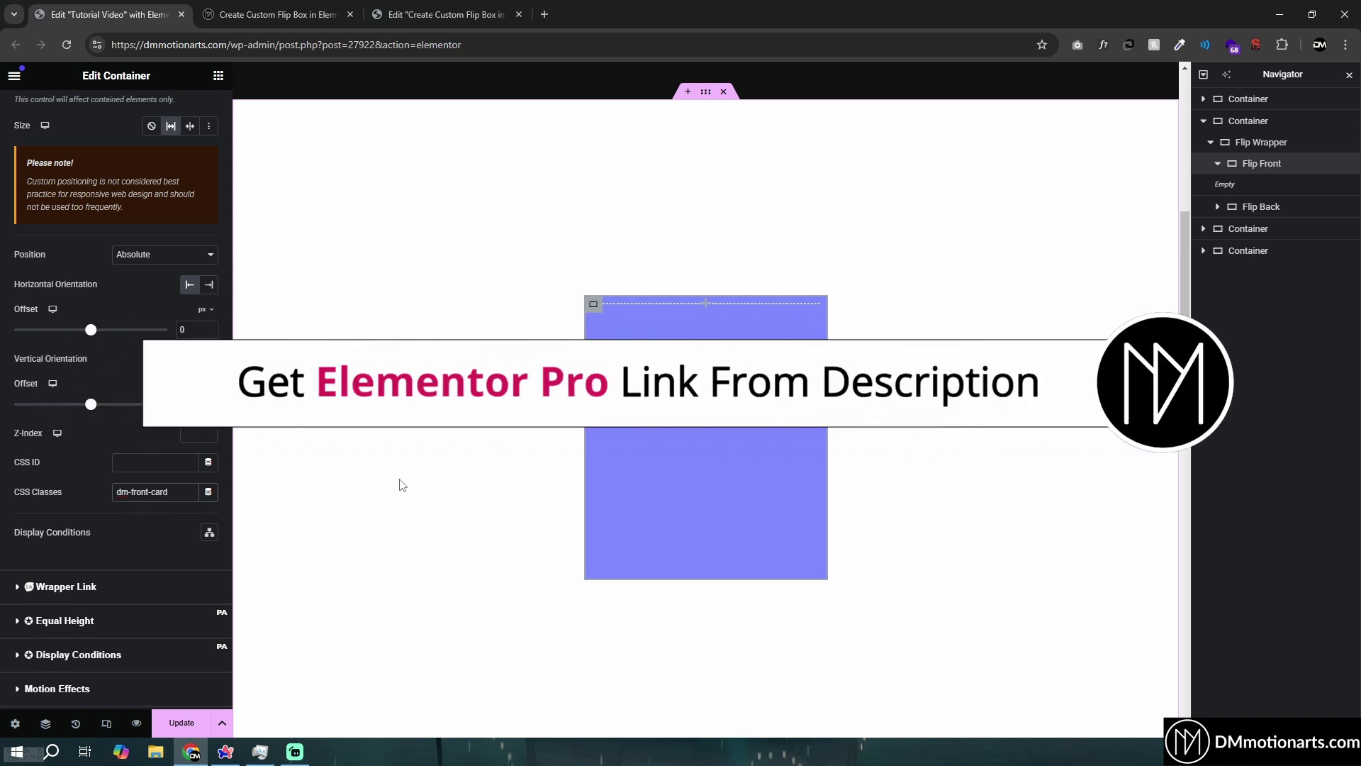
# Open the tutorial site's Recommended page in a new tab, look through the recommended WordPress tools, and close it.
pyautogui.hotkey('ctrl', 'Tab')
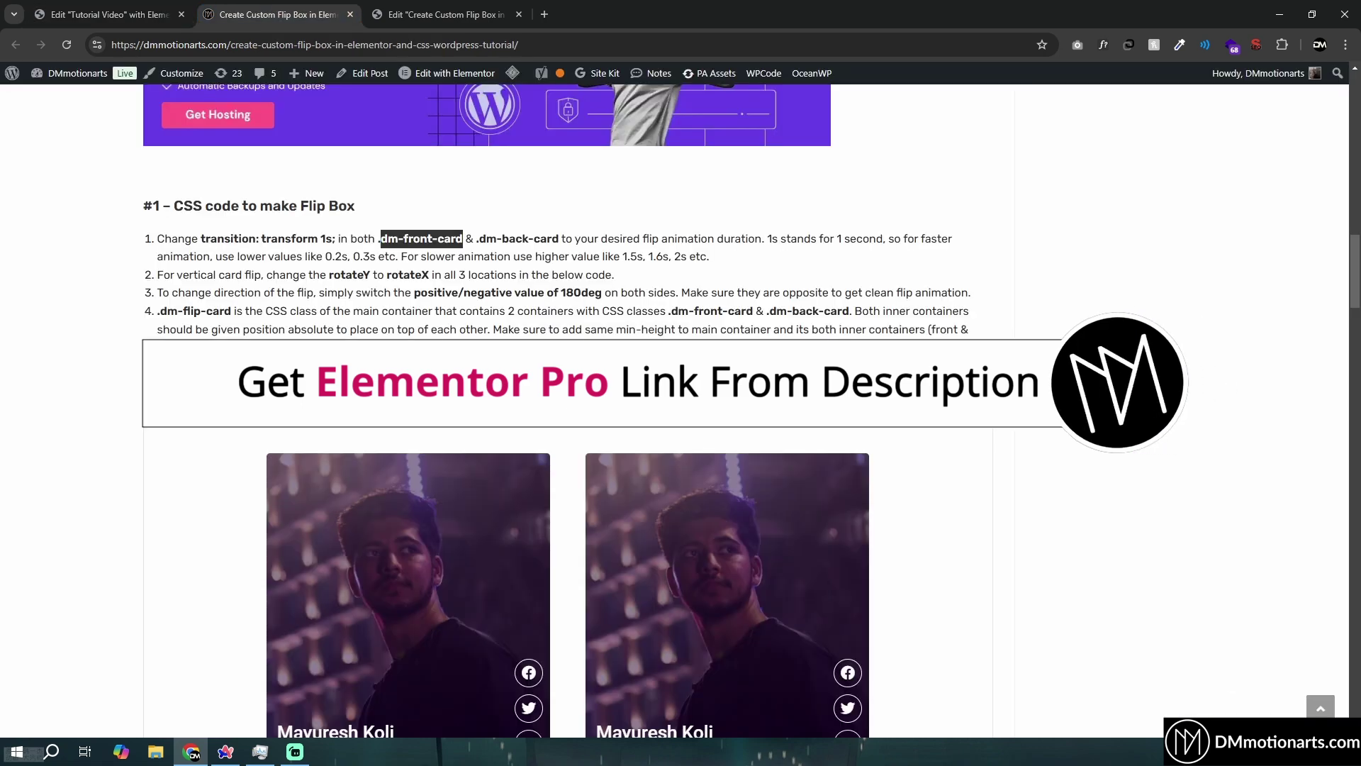
pyautogui.scroll(10, 445, 508)
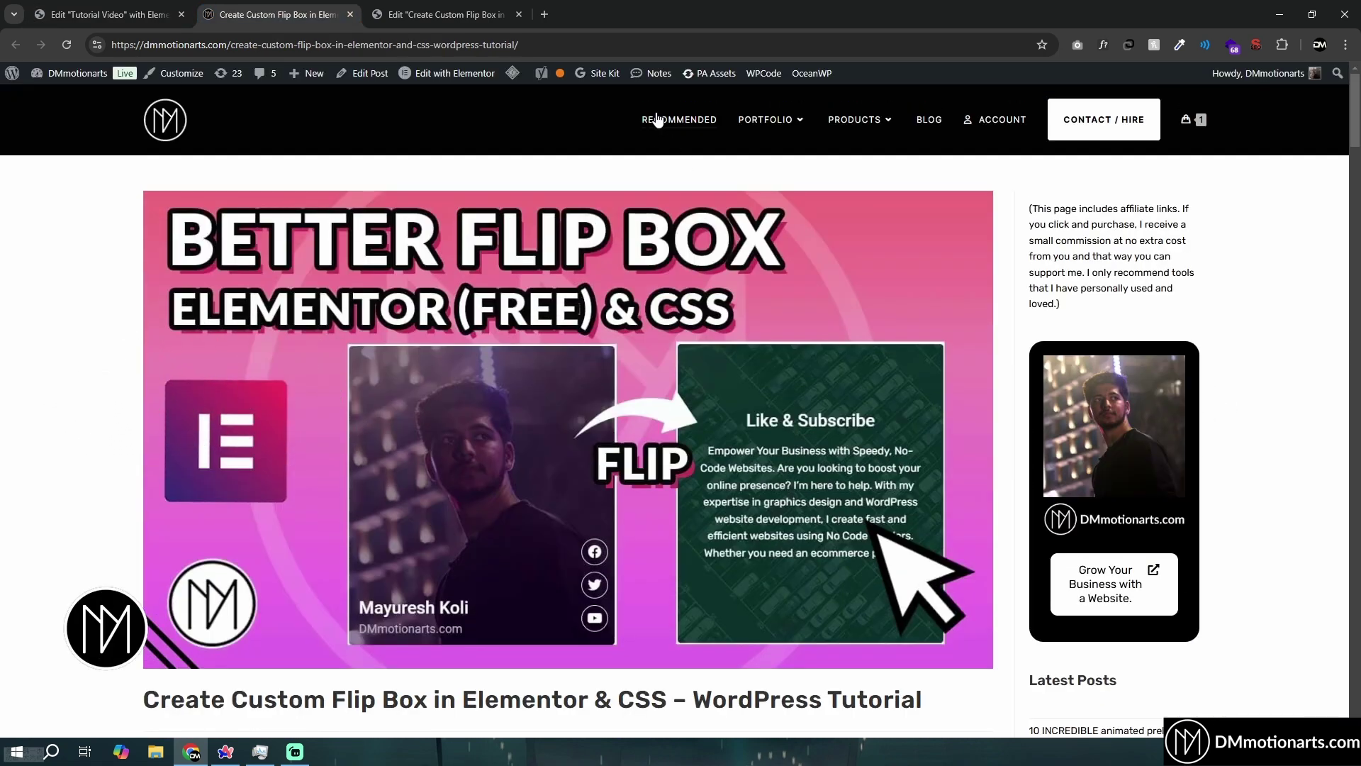
pyautogui.middleClick(680, 119)
pyautogui.scroll(-6, 534, 454)
pyautogui.scroll(-12, 534, 454)
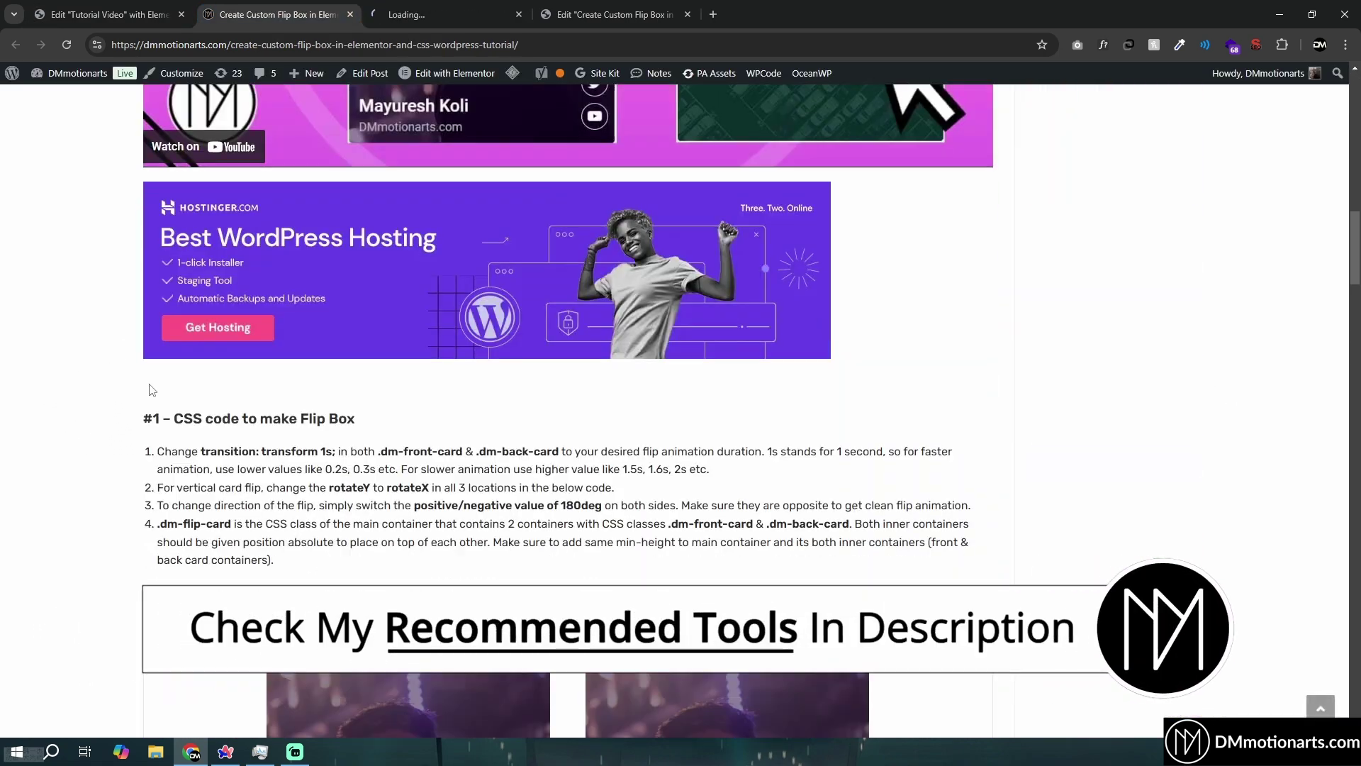
pyautogui.hotkey('ctrl', 'Tab')
pyautogui.scroll(-3, 752, 286)
pyautogui.scroll(-20, 753, 286)
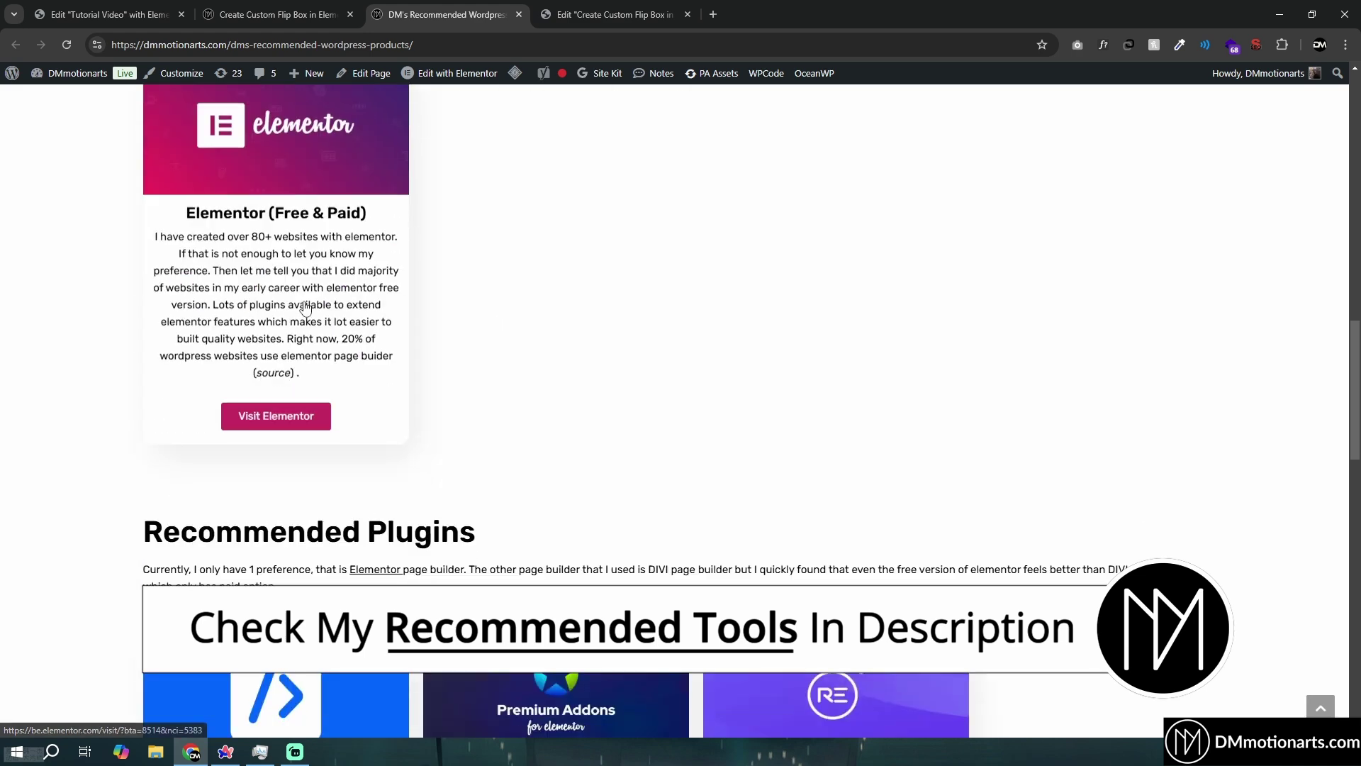
pyautogui.scroll(5, 459, 263)
pyautogui.hotkey('ctrl', 'w')
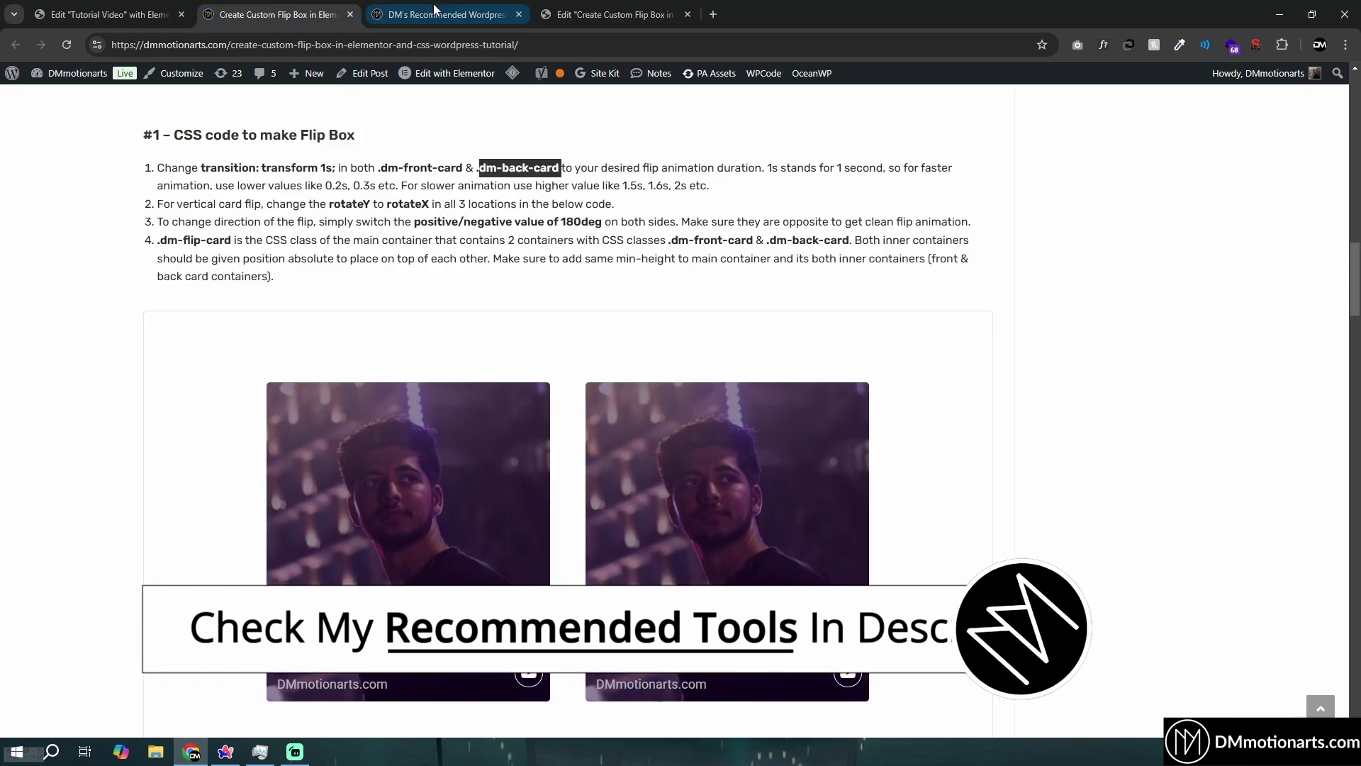
# Copy the class name dm-back-card from the tutorial article and assign it as the CSS class of Flip Back.
pyautogui.moveTo(478, 168); pyautogui.dragTo(561, 168)
pyautogui.hotkey('ctrl', 'c')
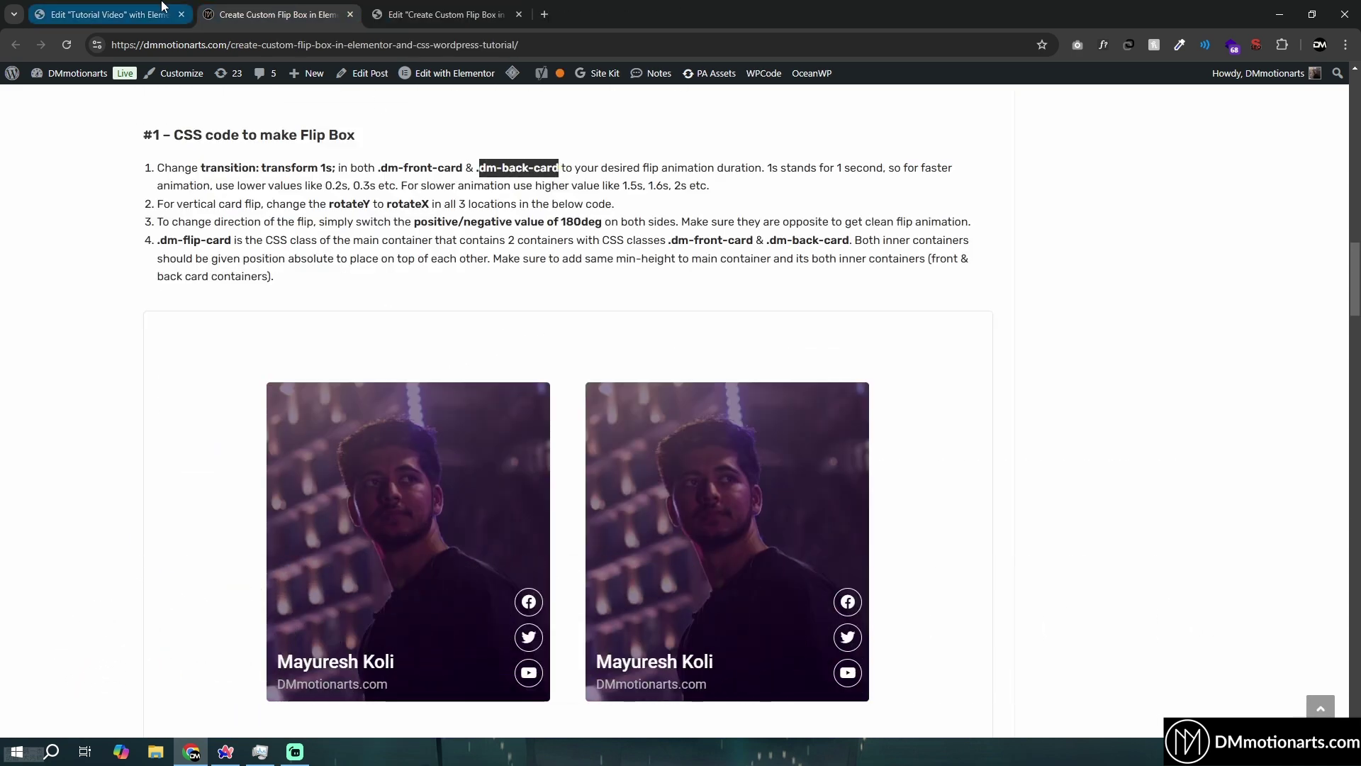
pyautogui.click(107, 14)
pyautogui.click(1261, 207)
pyautogui.click(189, 119)
pyautogui.scroll(-6, 158, 496)
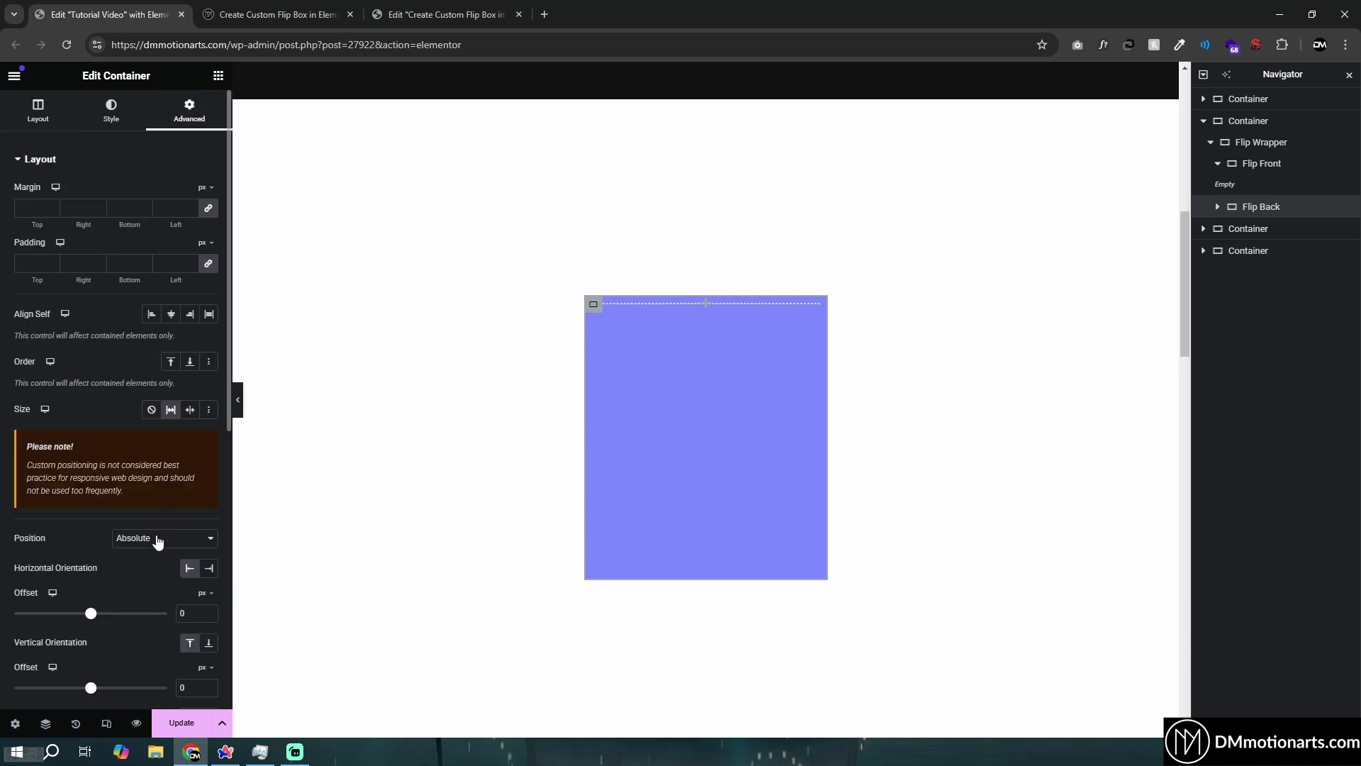
pyautogui.click(134, 562)
pyautogui.hotkey('ctrl', 'v')
# Copy the class name dm-flip-card from the tutorial article and assign it as the CSS class of Flip Wrapper.
pyautogui.hotkey('ctrl', 'Tab')
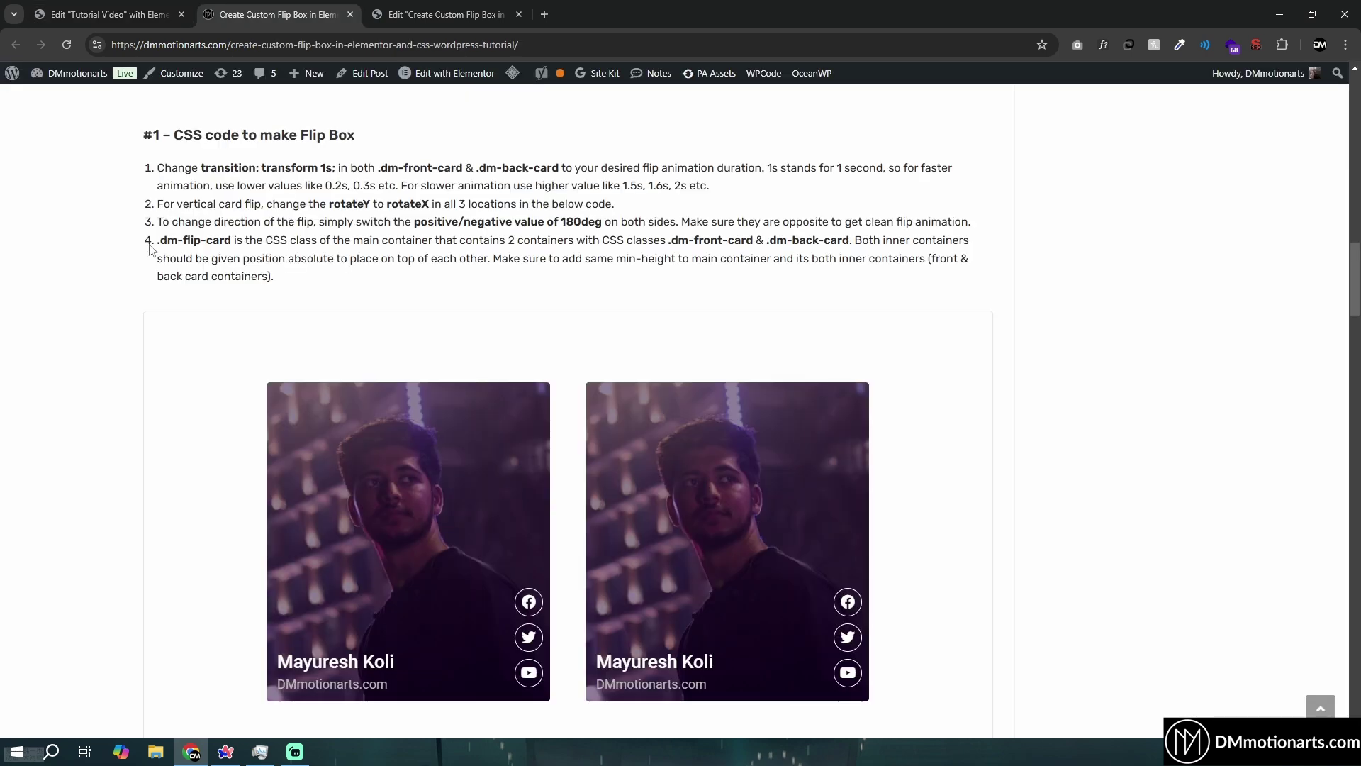
pyautogui.moveTo(175, 241); pyautogui.dragTo(231, 242)
pyautogui.hotkey('ctrl', 'c')
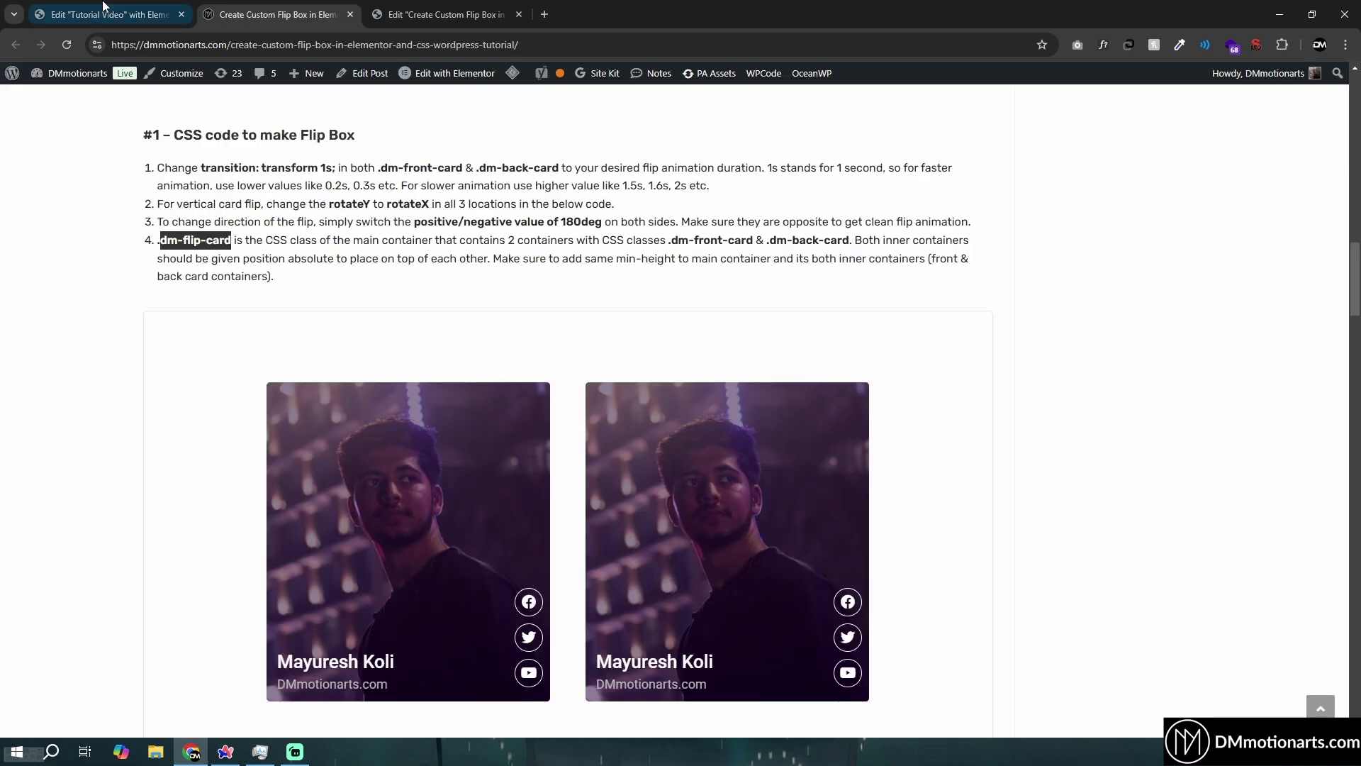
pyautogui.click(106, 15)
pyautogui.click(1270, 145)
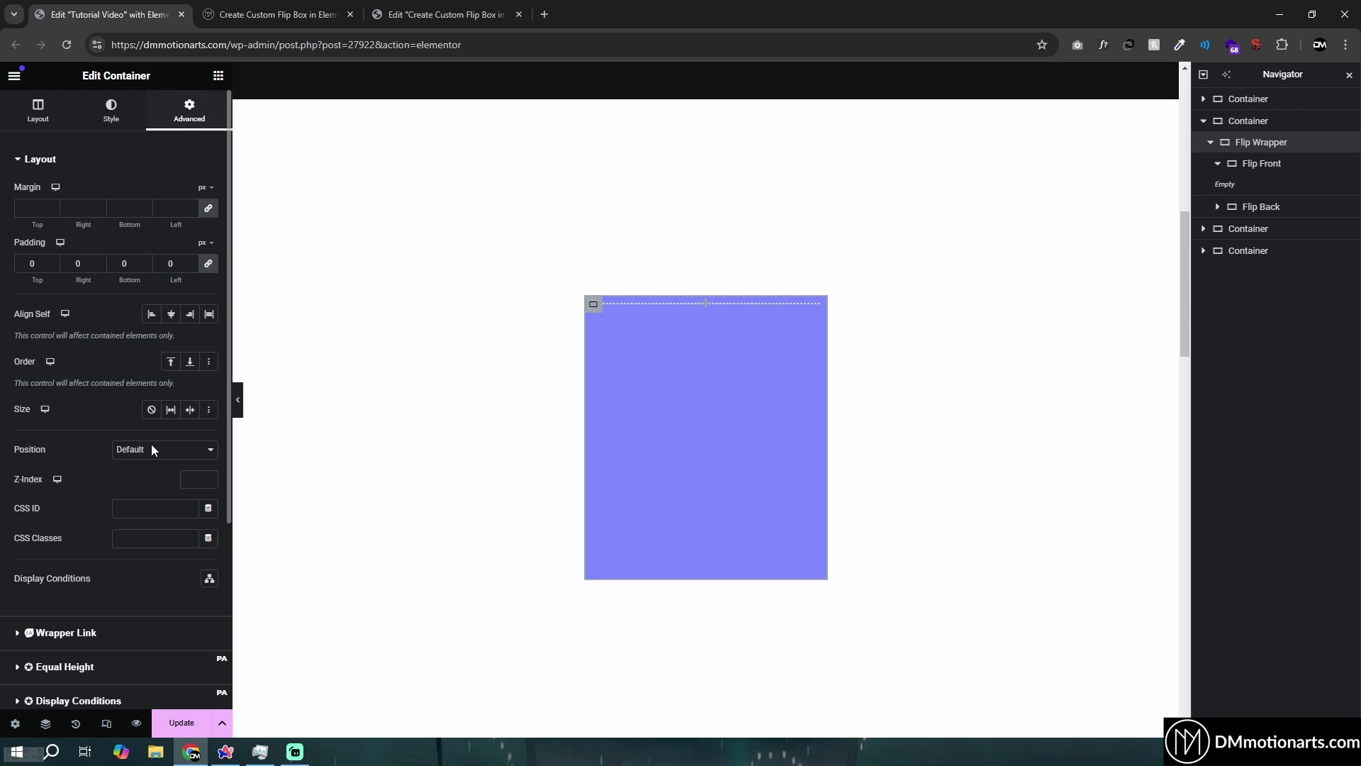
pyautogui.click(162, 538)
pyautogui.hotkey('ctrl', 'v')
# Add an HTML widget to the outer container, below Flip Wrapper.
pyautogui.click(1211, 142)
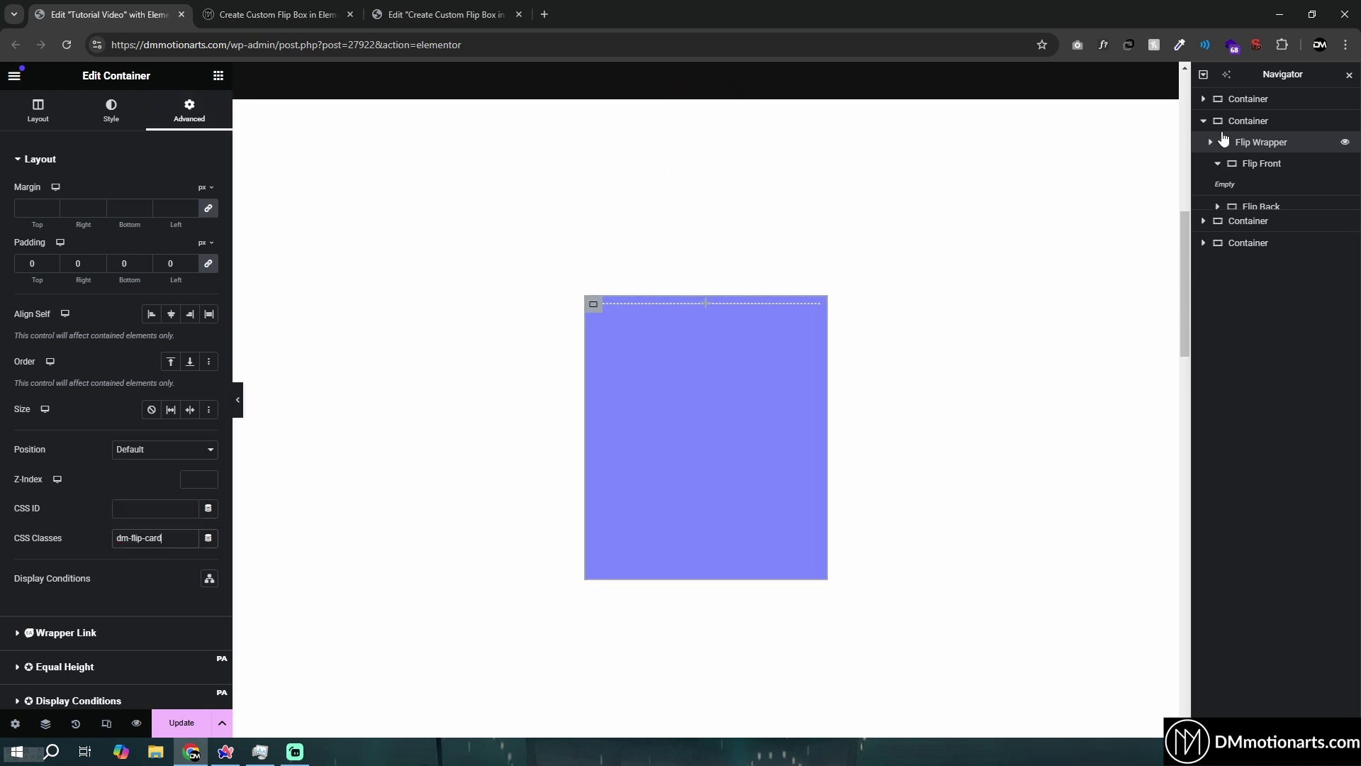
pyautogui.click(663, 125)
pyautogui.click(218, 76)
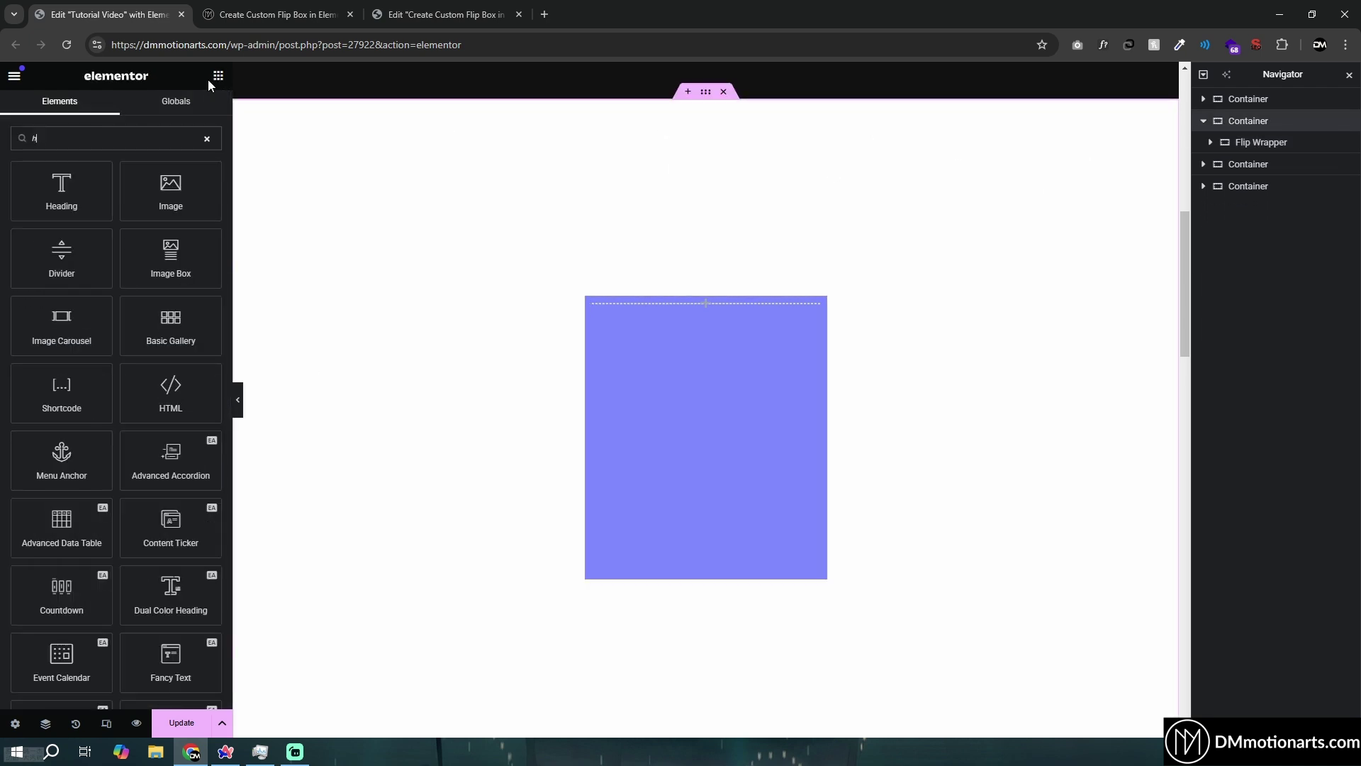
pyautogui.write('html')
pyautogui.click(52, 191)
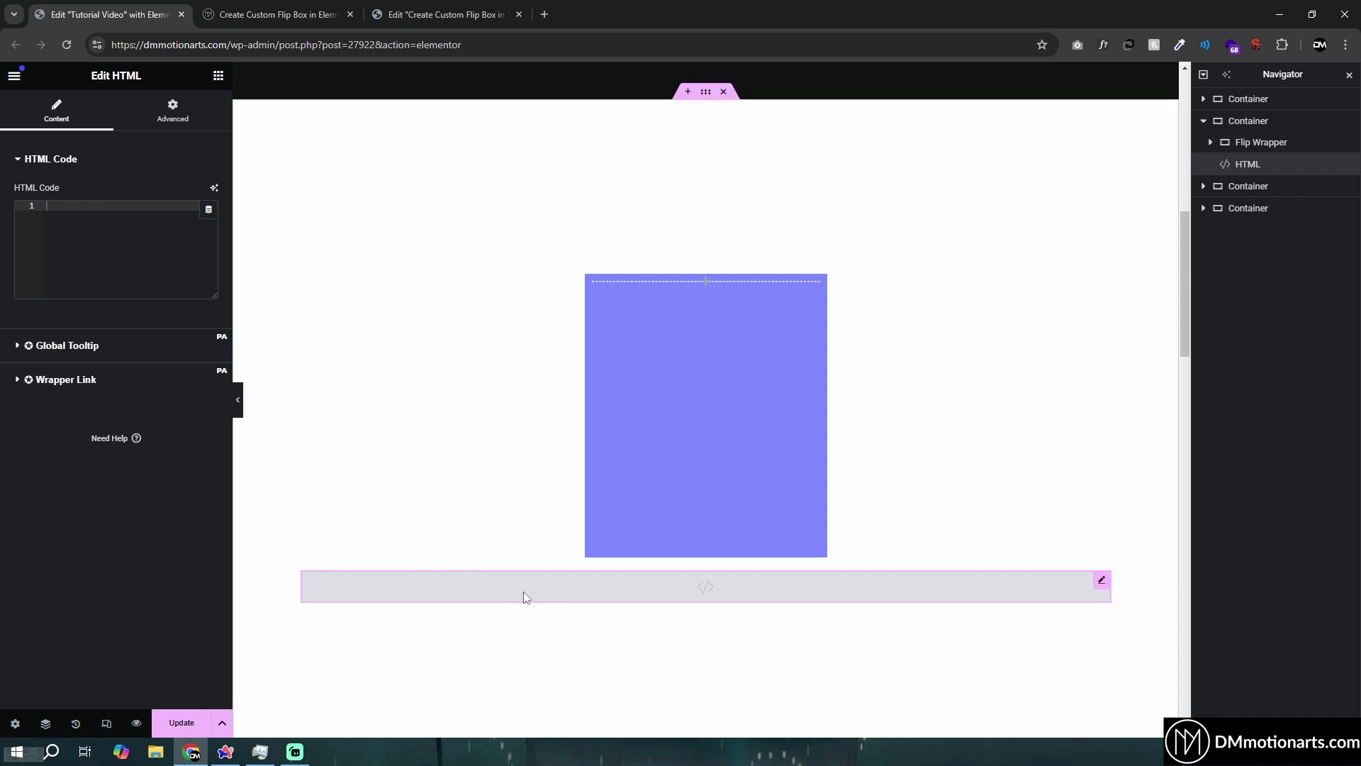
# Open the Custom CSS editor in the Flip Wrapper container's advanced settings.
pyautogui.click(1261, 142)
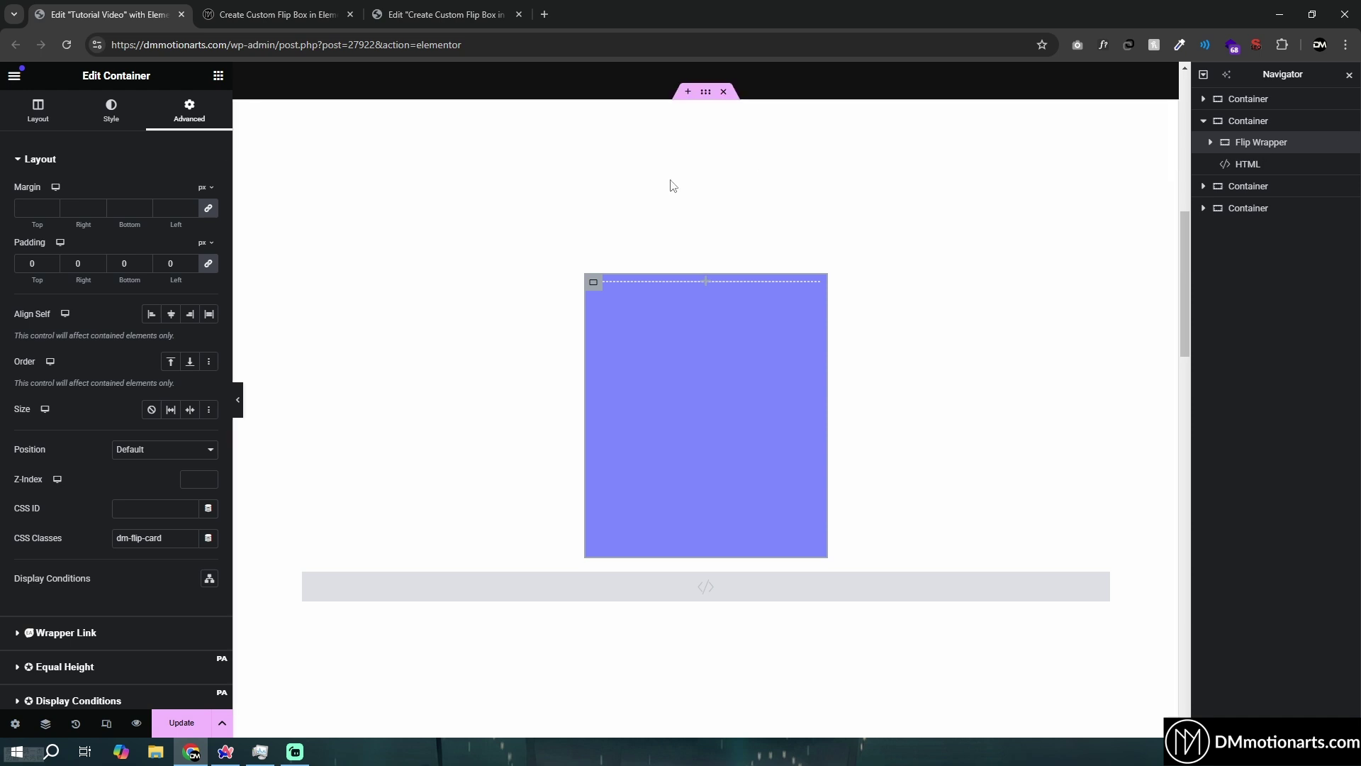
pyautogui.scroll(-4, 81, 607)
pyautogui.click(82, 607)
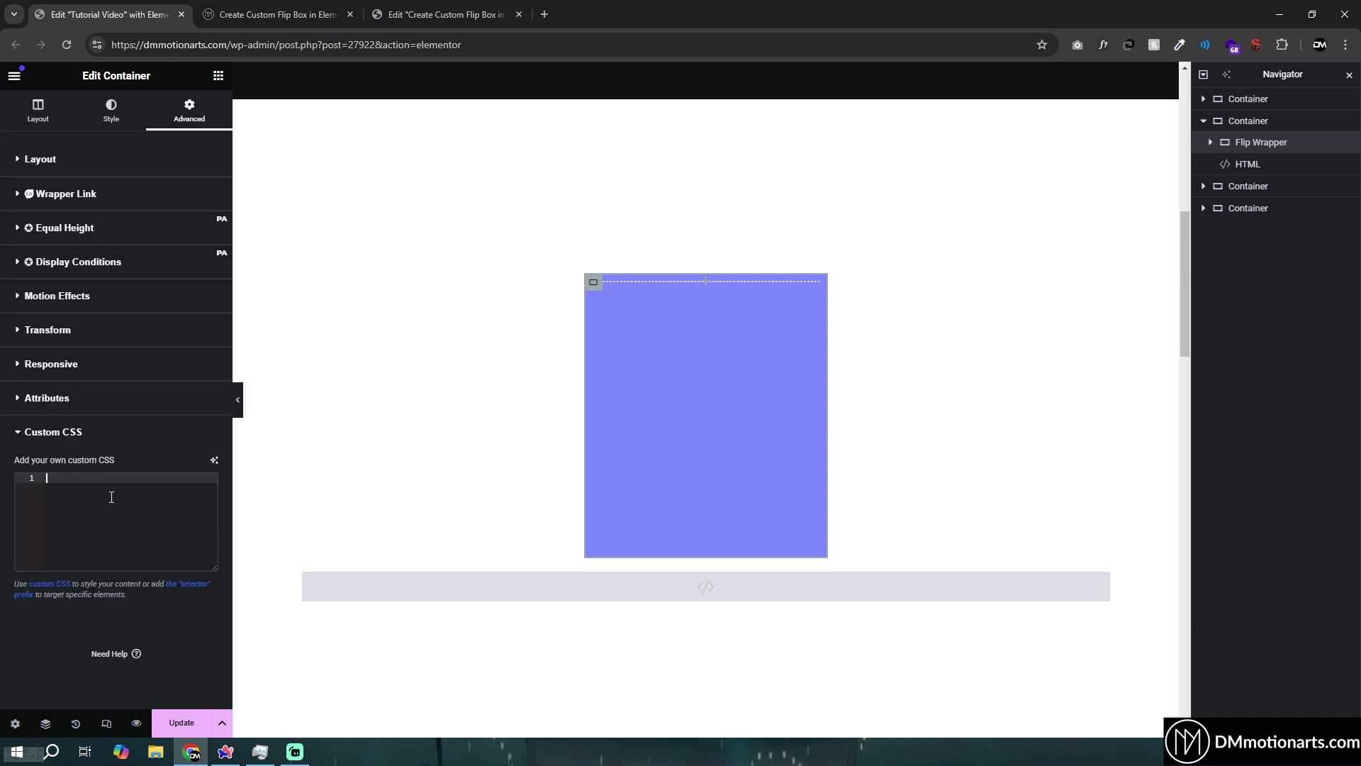
# Enter opening and closing style tags with blank lines between them in the HTML widget's code.
pyautogui.click(550, 592)
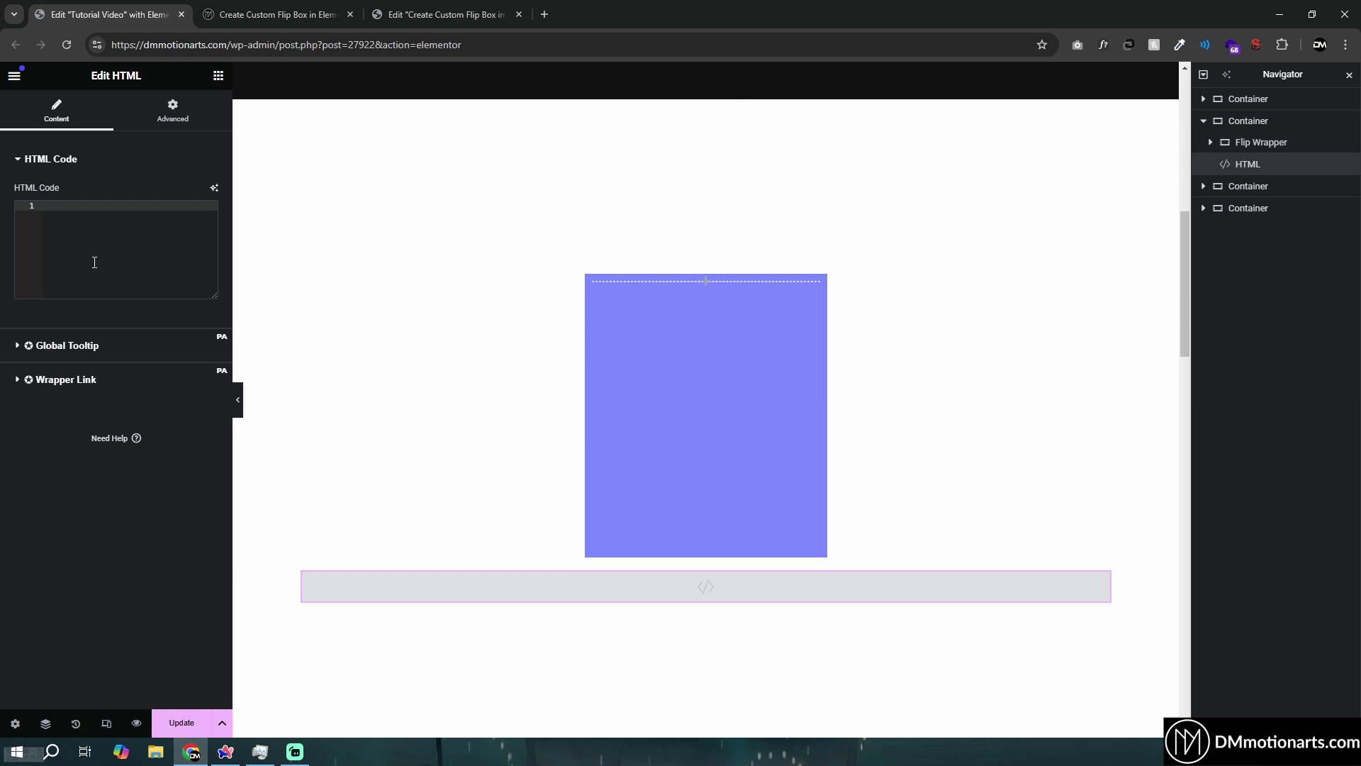
pyautogui.write('style>')
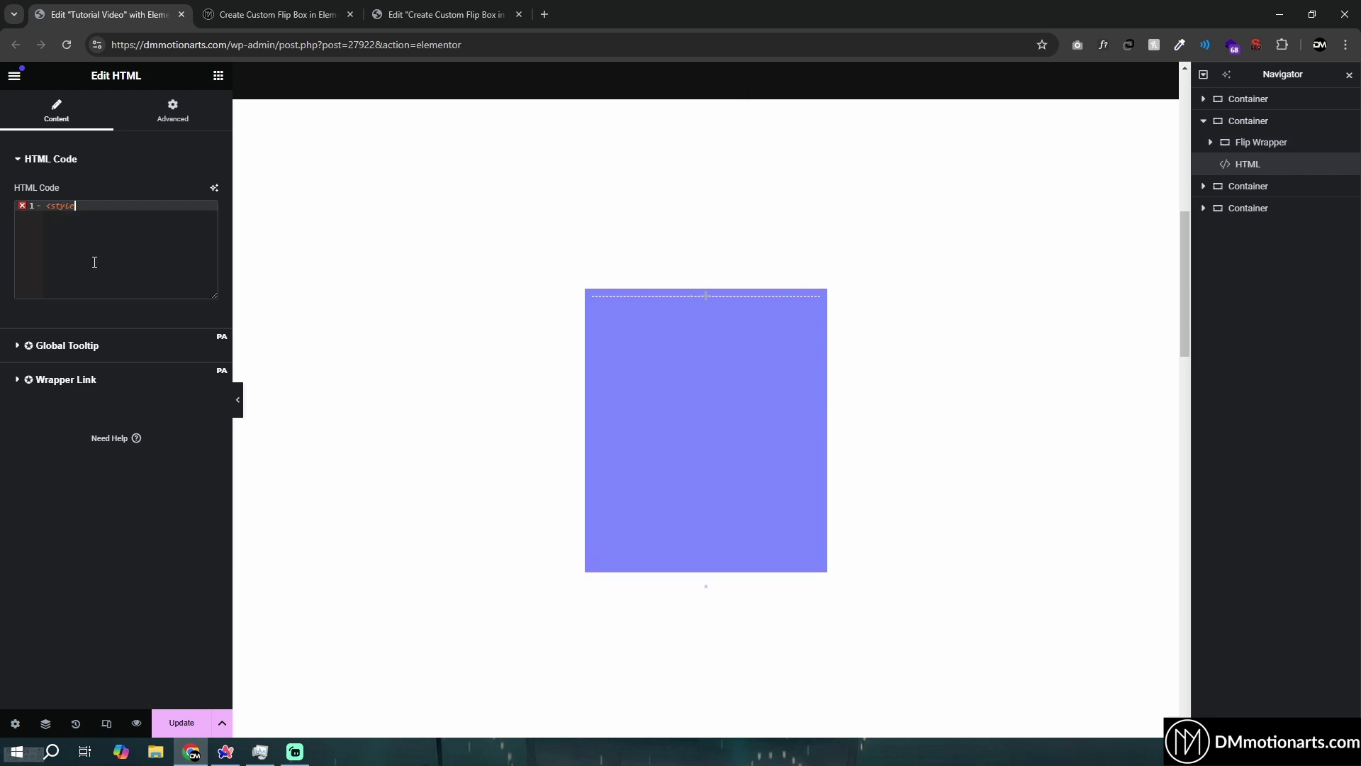
pyautogui.press('Return')
pyautogui.press('Return')
pyautogui.press('Return')
pyautogui.press('Return')
pyautogui.press('Return')
pyautogui.press('Up')
pyautogui.press('Up')
pyautogui.press('Up')
pyautogui.press('Up')
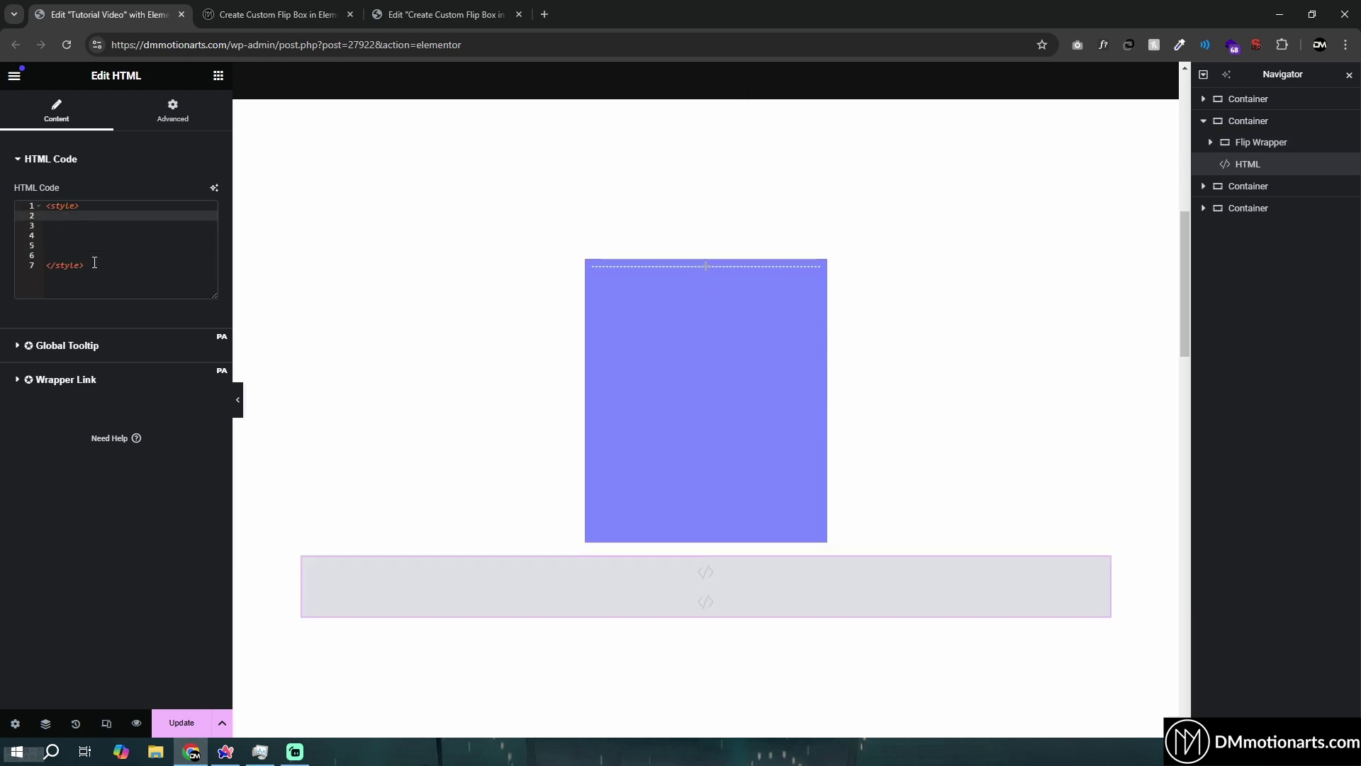
pyautogui.press('Return')
pyautogui.moveTo(46, 206); pyautogui.dragTo(162, 249)
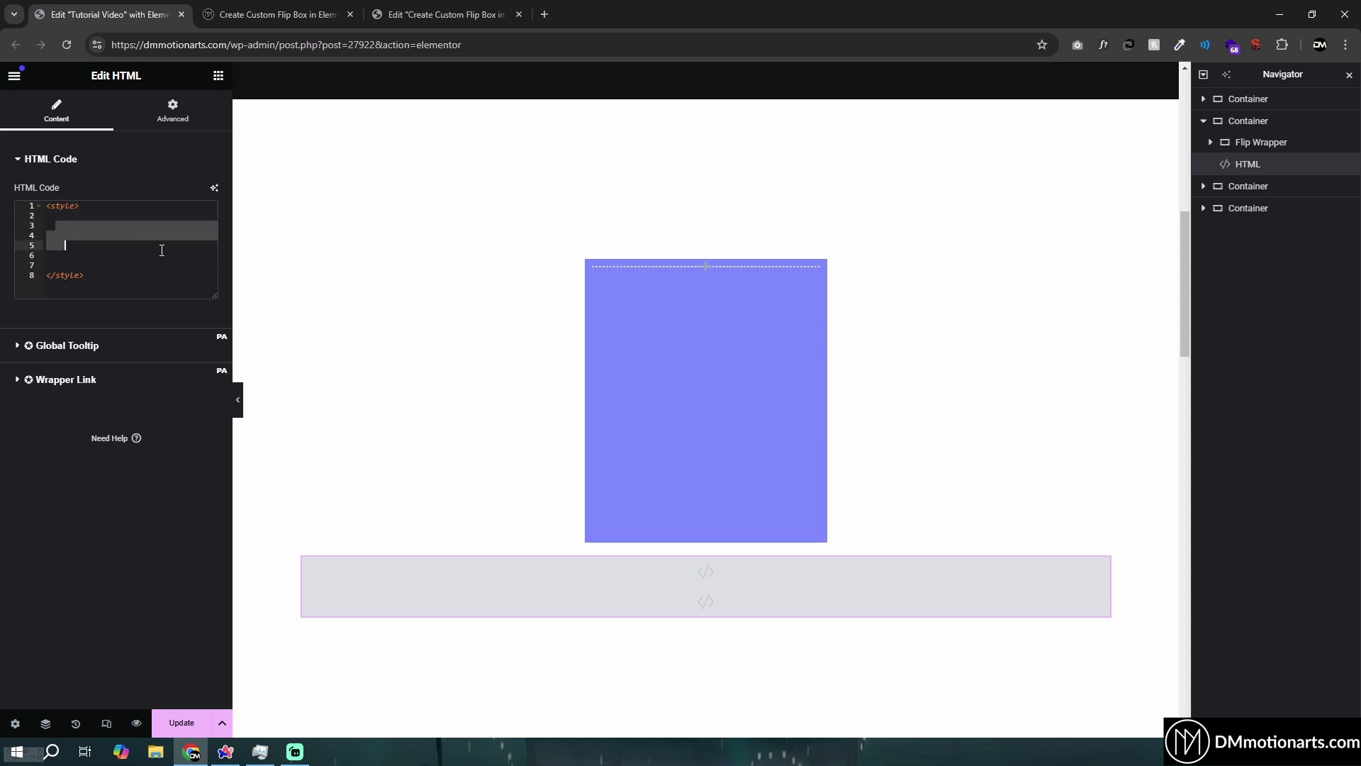
# Copy the flip box CSS code from the tutorial article and paste it between the style tags in the HTML widget.
pyautogui.click(269, 13)
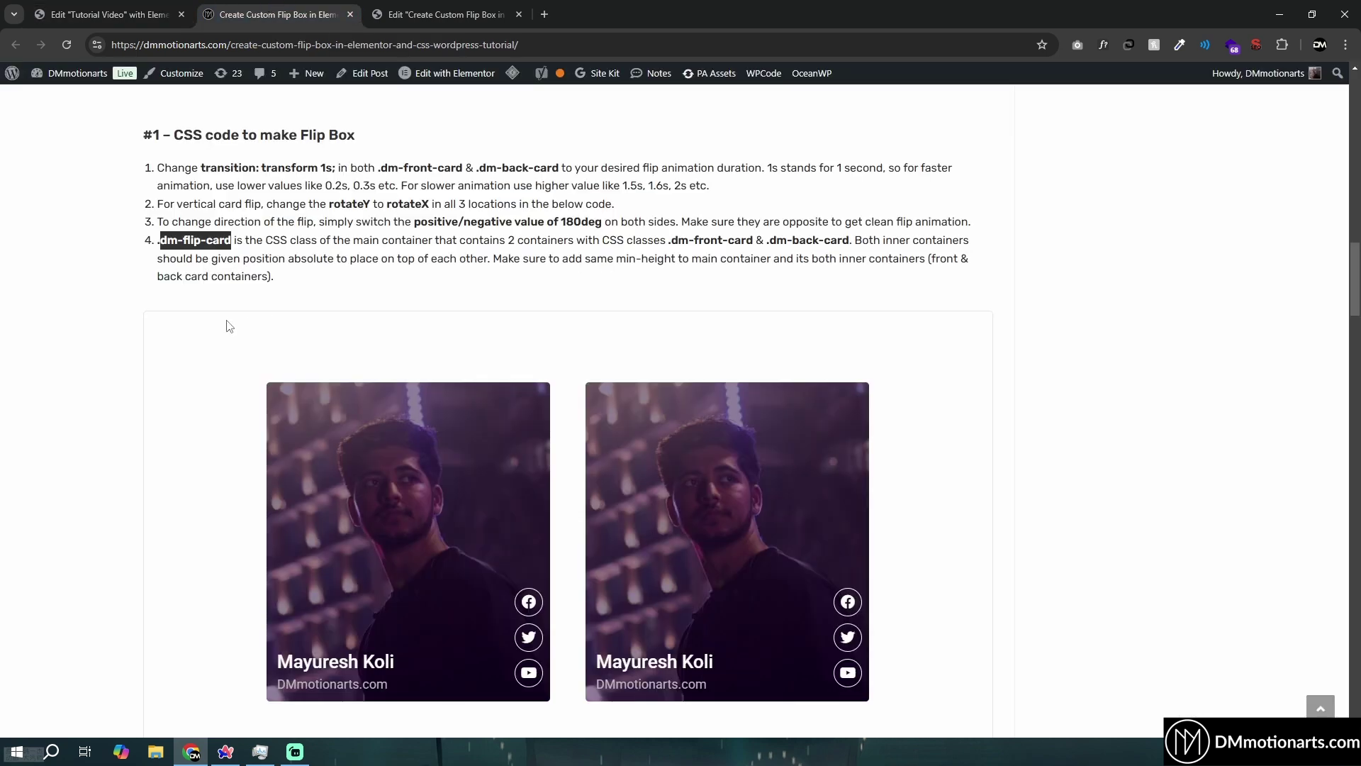
pyautogui.scroll(-6, 229, 327)
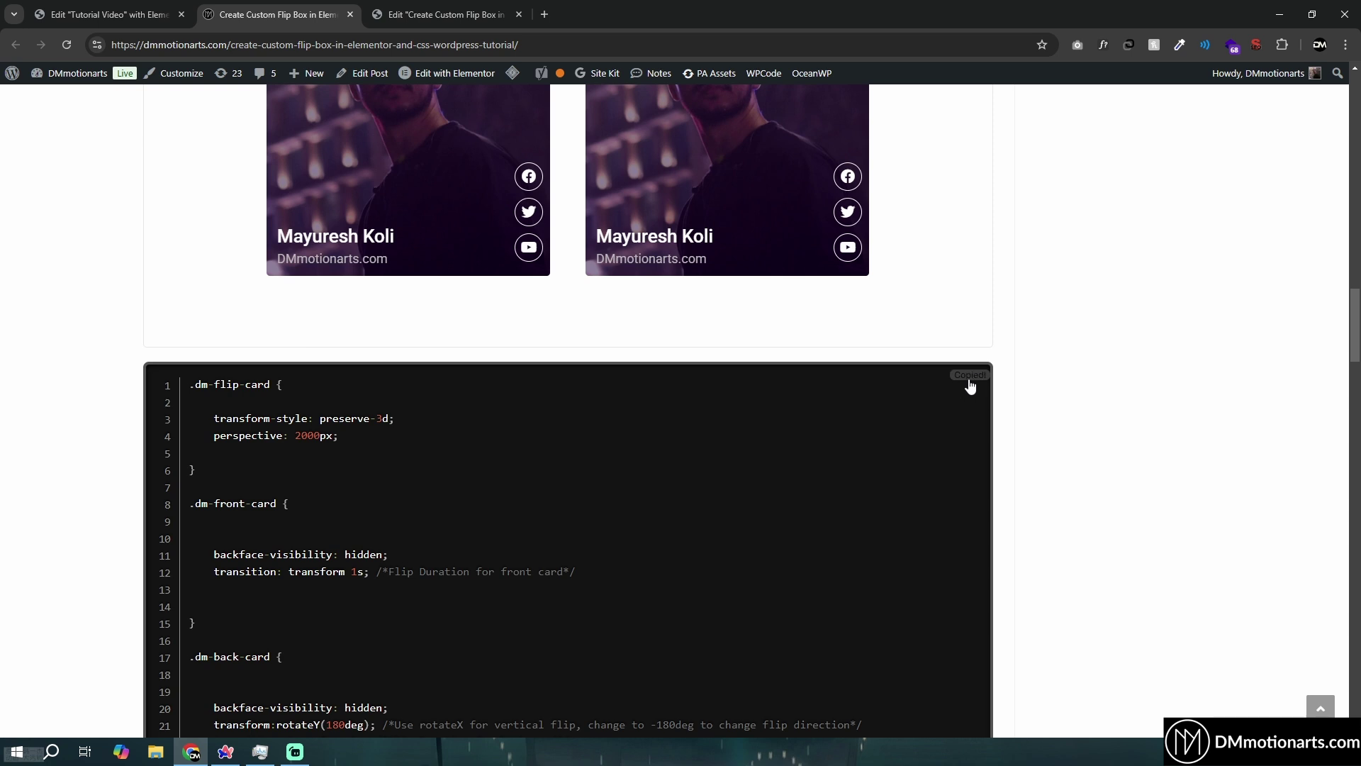
pyautogui.click(174, 9)
pyautogui.hotkey('ctrl', 'v')
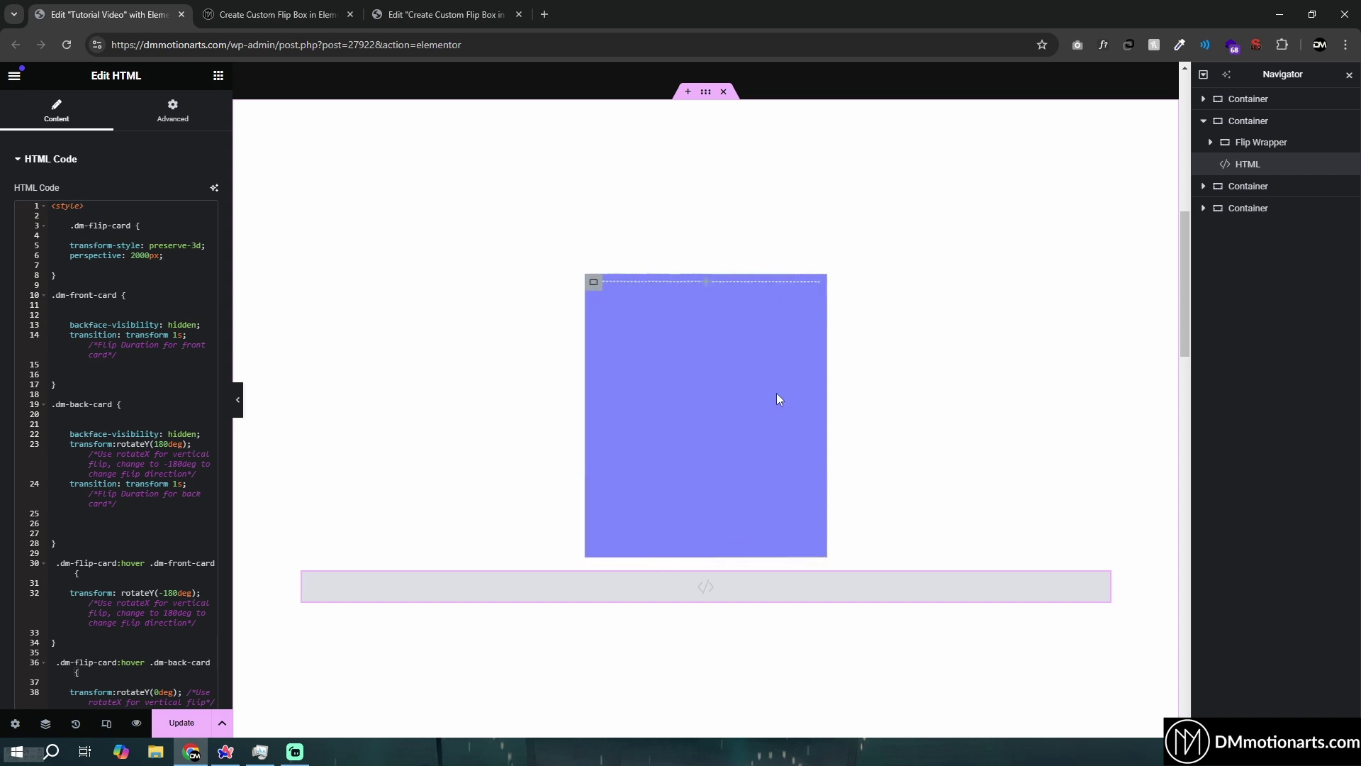
# Add a heading titled "DMmotionarts" inside Flip Front, styled with white 30 px text in weight 200 (Extra Light).
pyautogui.click(1211, 142)
pyautogui.click(1218, 163)
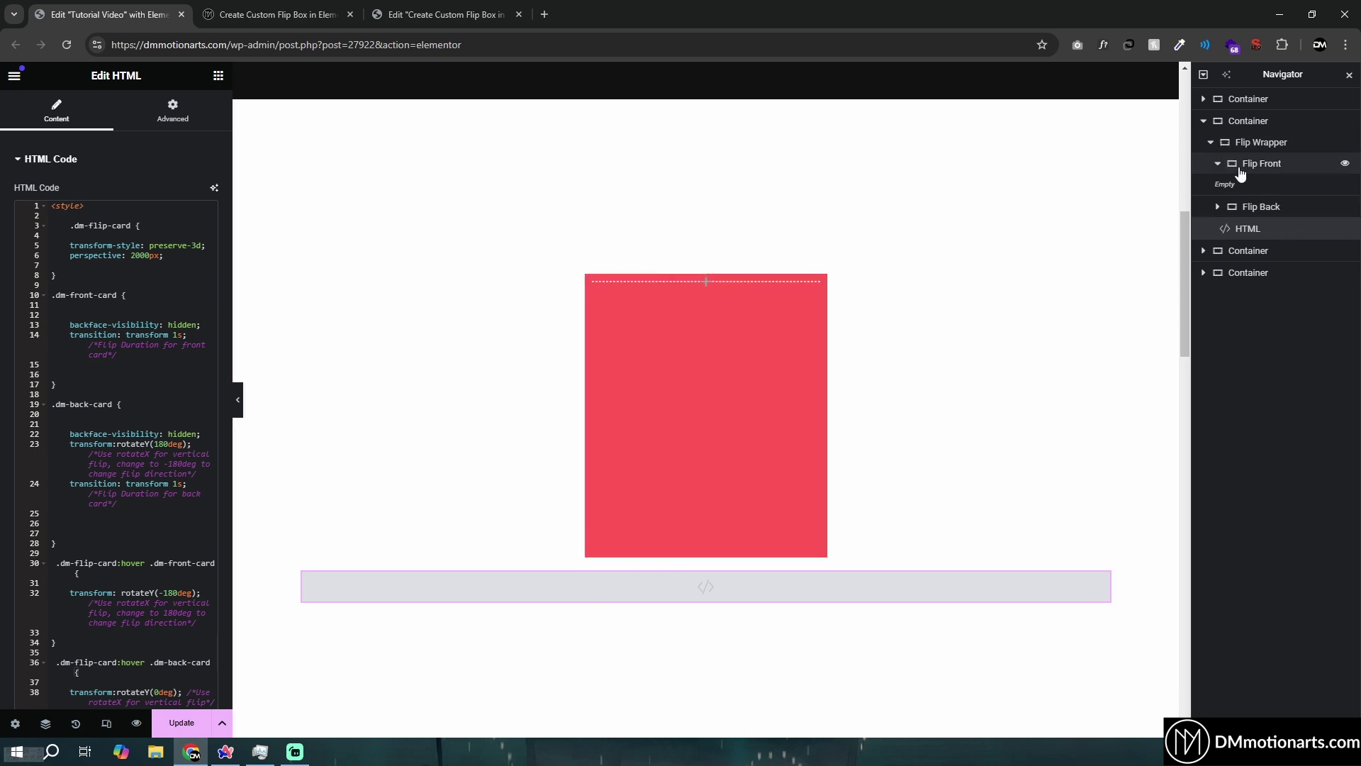
pyautogui.click(1253, 167)
pyautogui.click(219, 75)
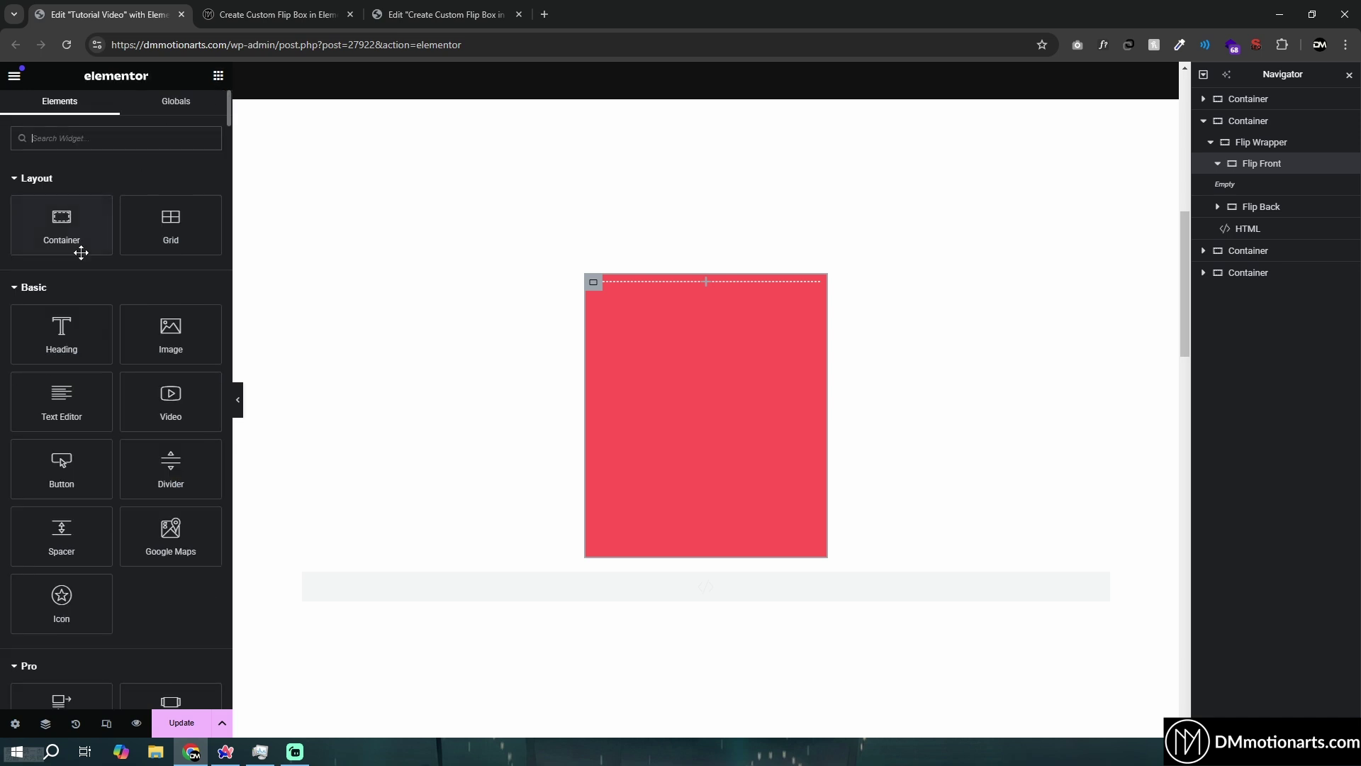
pyautogui.click(82, 345)
pyautogui.doubleClick(97, 209)
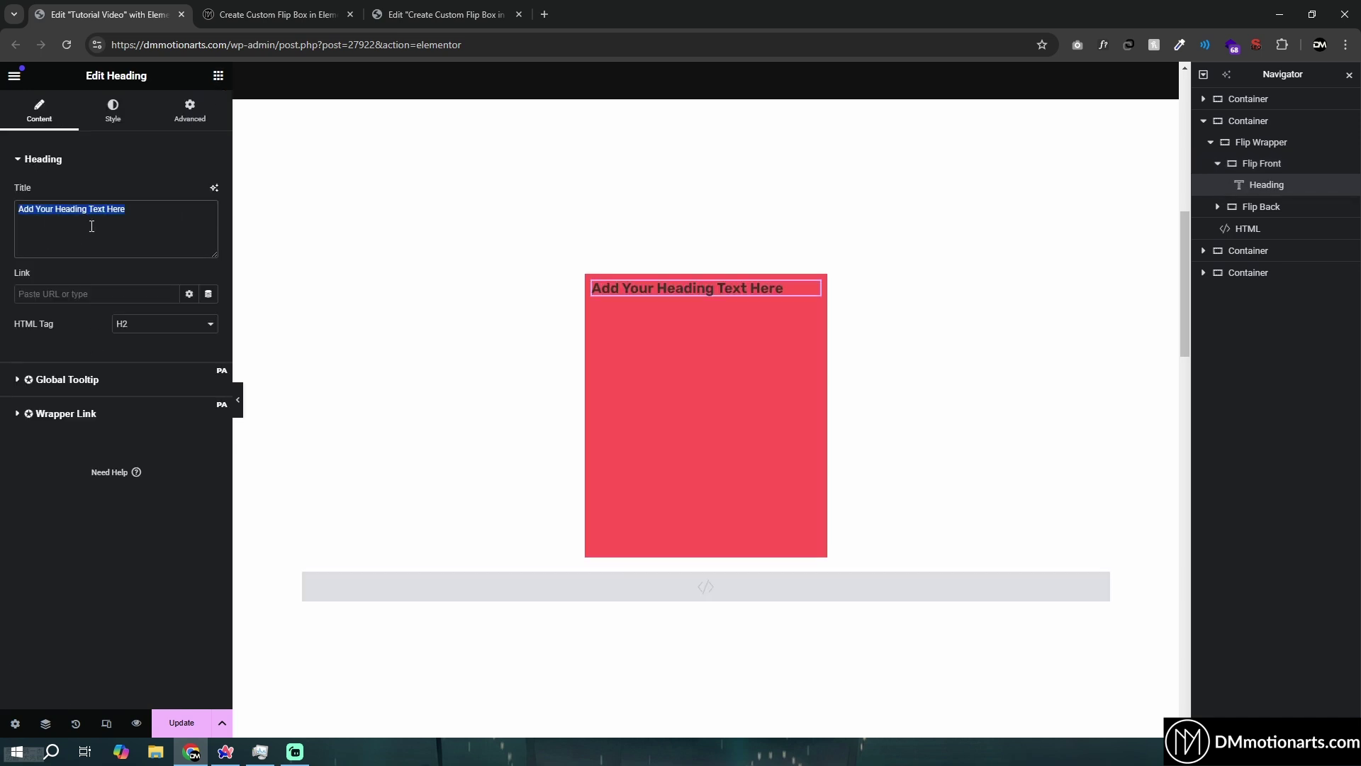
pyautogui.write('DM')
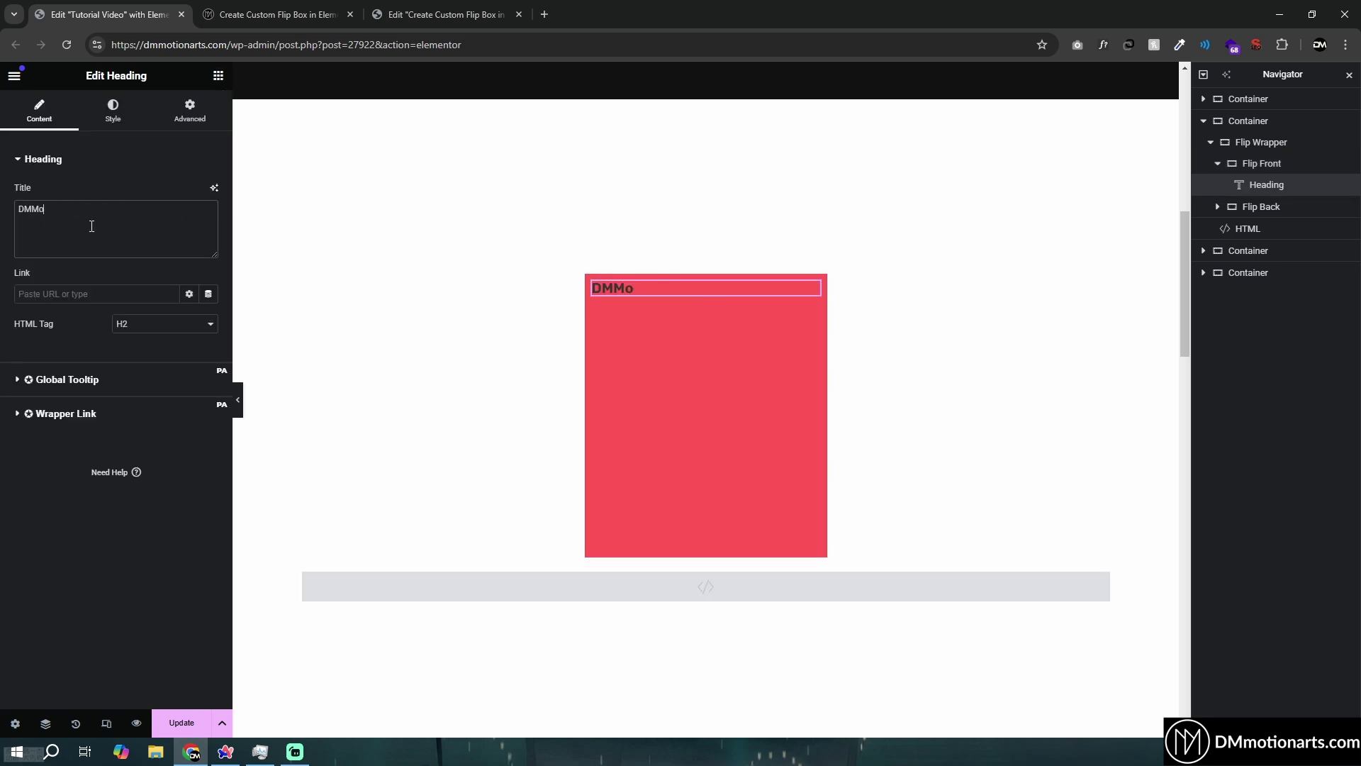
pyautogui.write('motio')
pyautogui.write('narts')
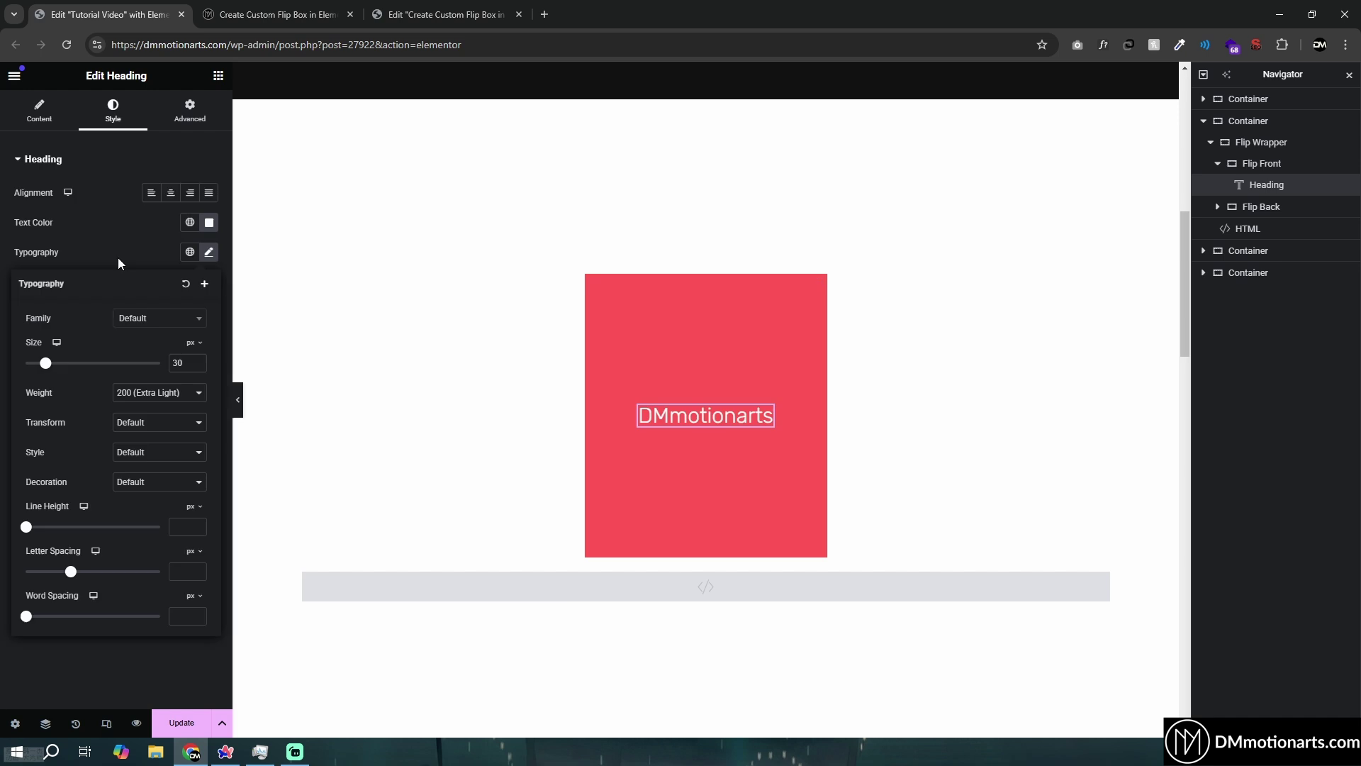
pyautogui.click(118, 258)
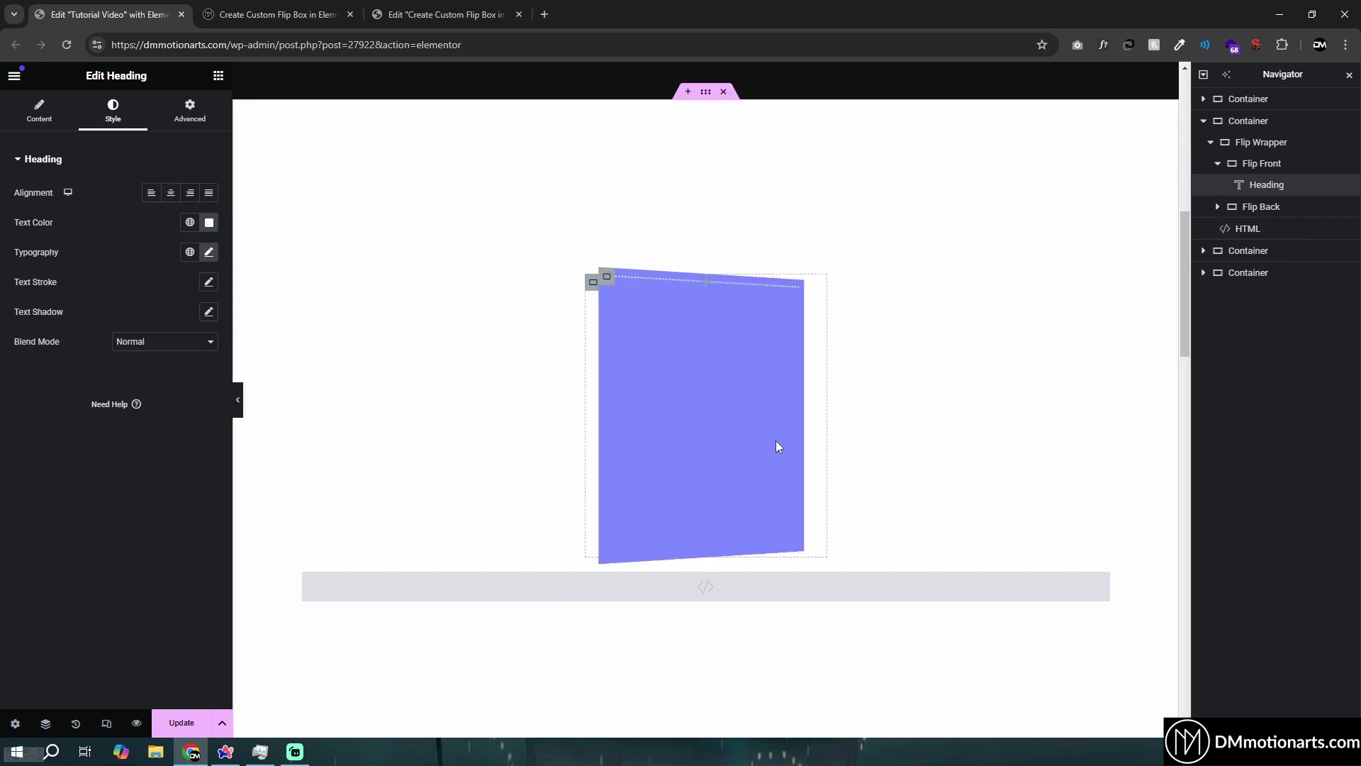
# Copy the Flip Front heading into Flip Back and change the copy's title to "Subscribe and Like".
pyautogui.rightClick(1254, 183)
pyautogui.click(1264, 247)
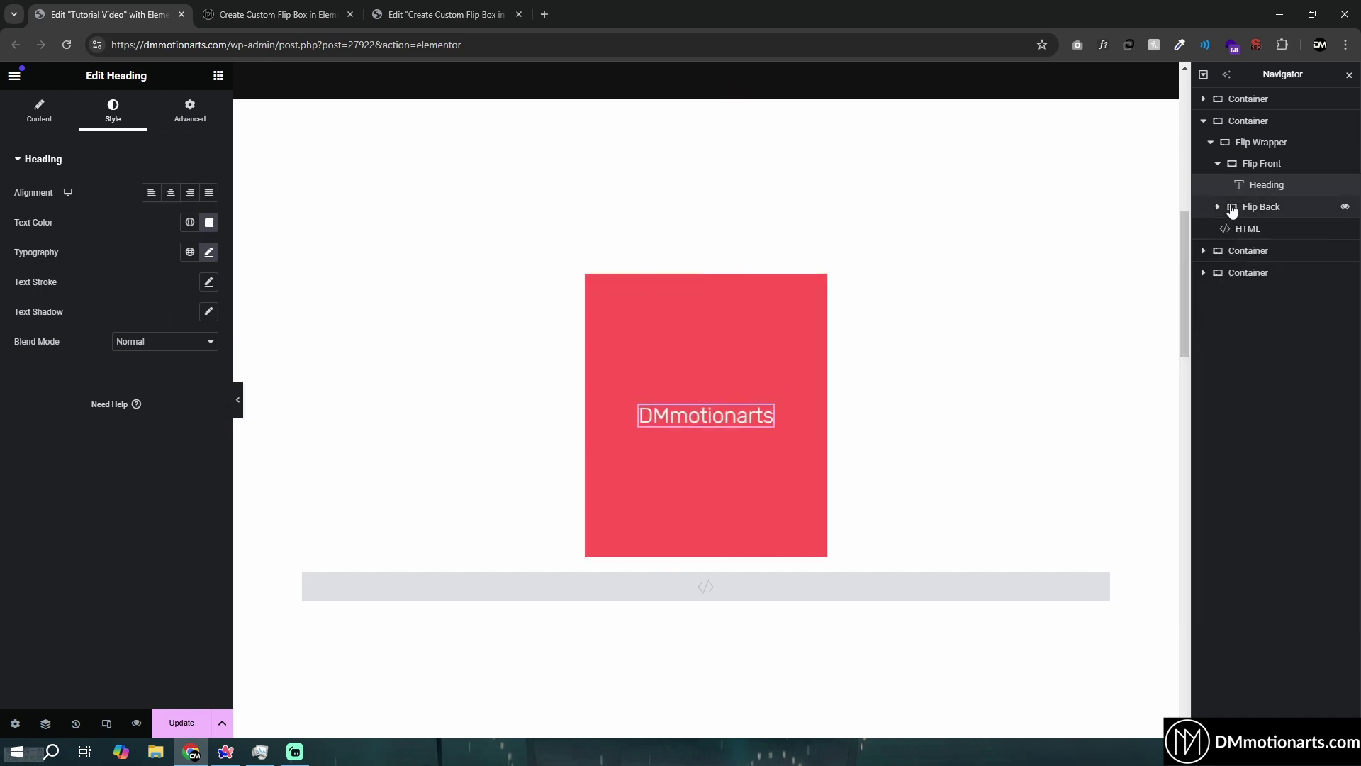
pyautogui.rightClick(1260, 206)
pyautogui.click(1228, 334)
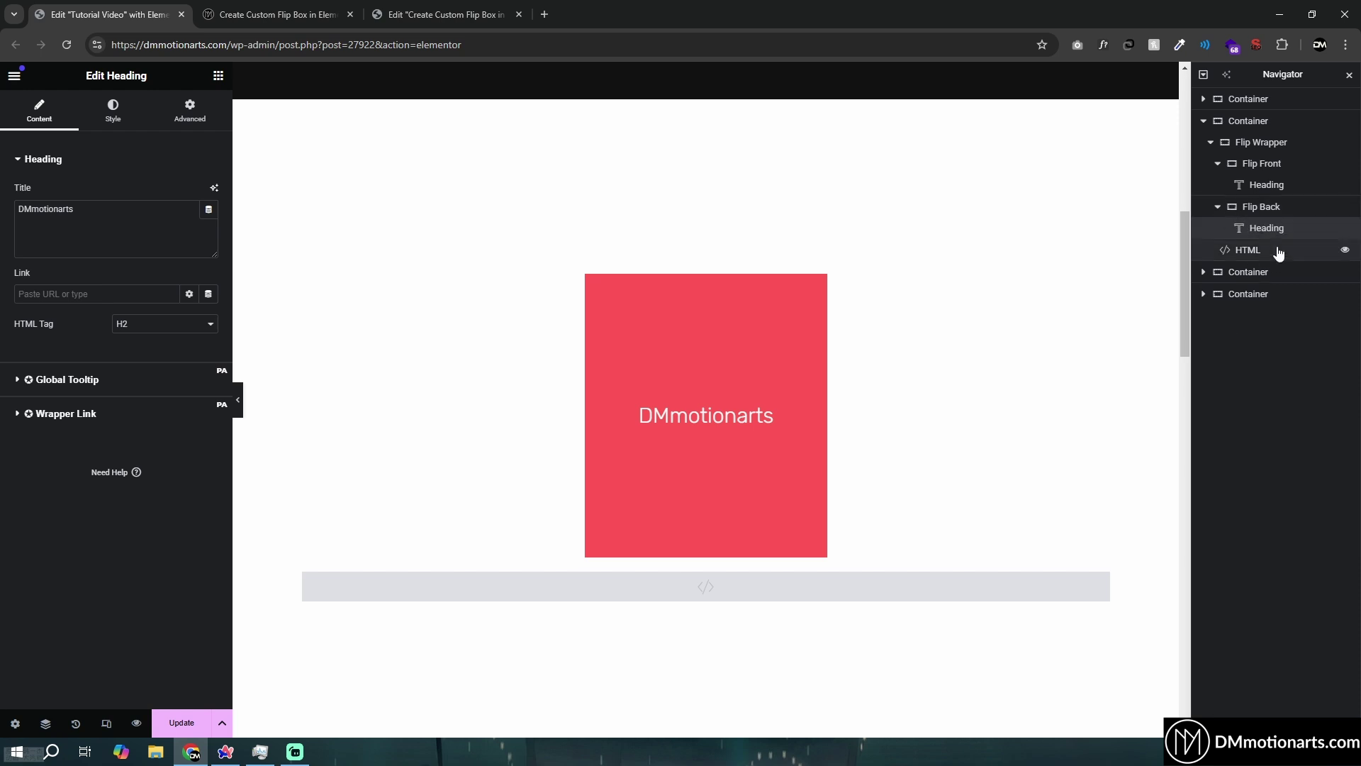
pyautogui.click(118, 235)
pyautogui.hotkey('ctrl', 'a')
pyautogui.write('Subscribe and Like')
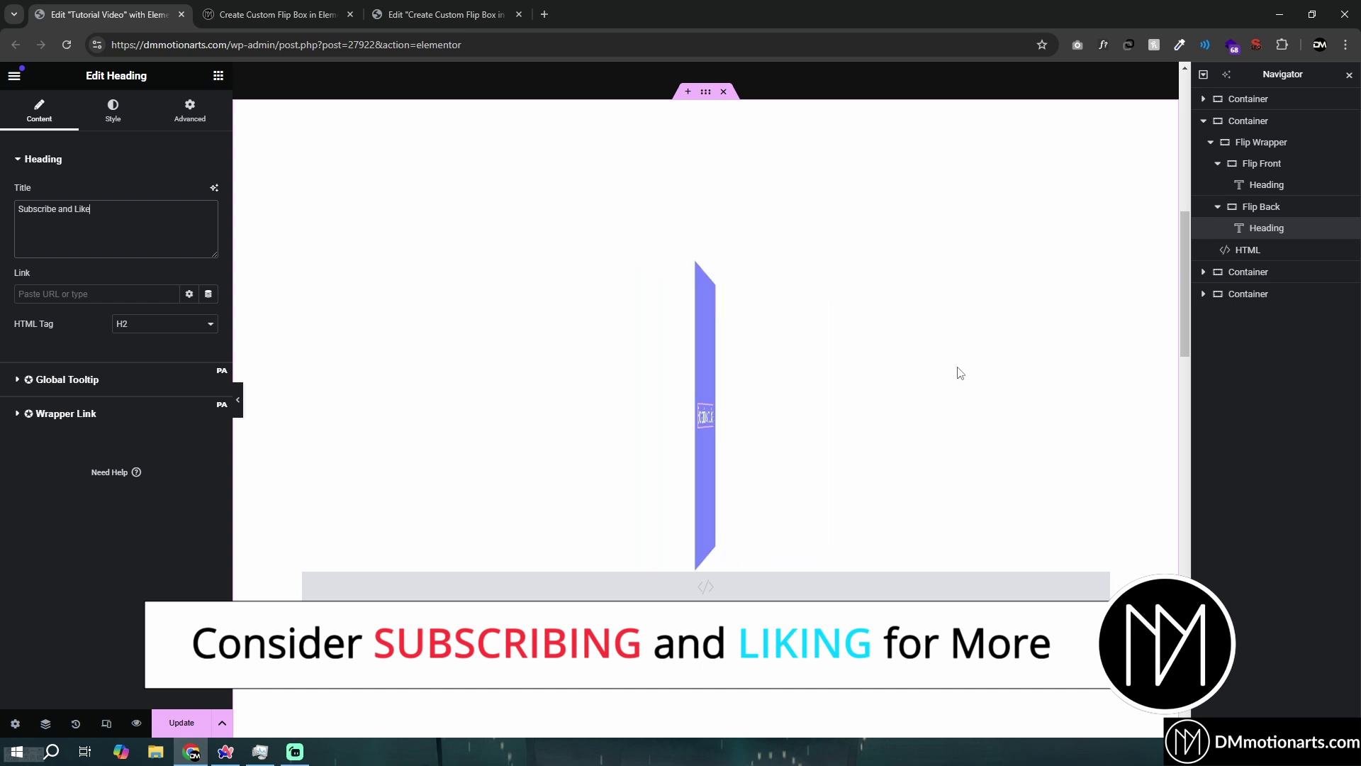
# Review the full CSS in the HTML widget and the Custom CSS editor in Flip Wrapper's advanced settings as an alternative place for it.
pyautogui.click(943, 586)
pyautogui.scroll(-5, 130, 308)
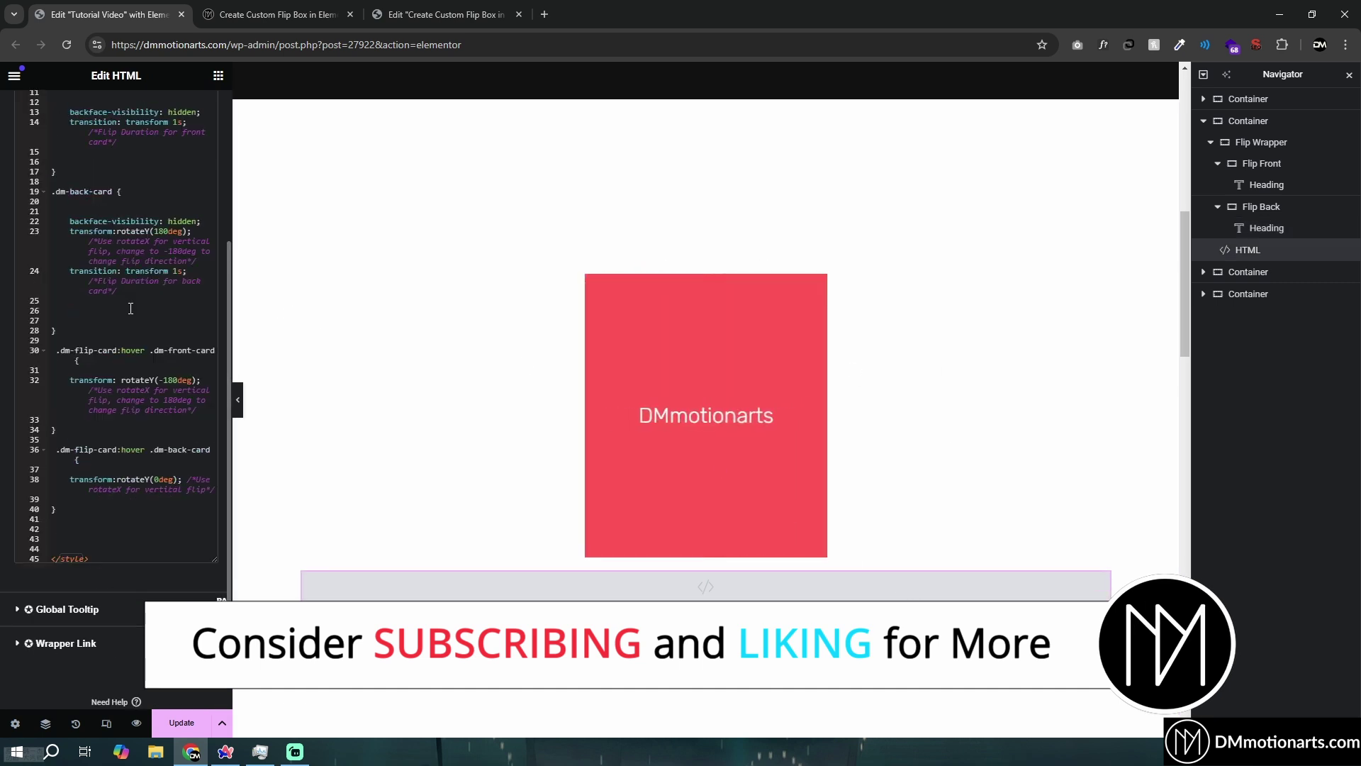
pyautogui.moveTo(102, 529); pyautogui.dragTo(53, 207)
pyautogui.click(593, 280)
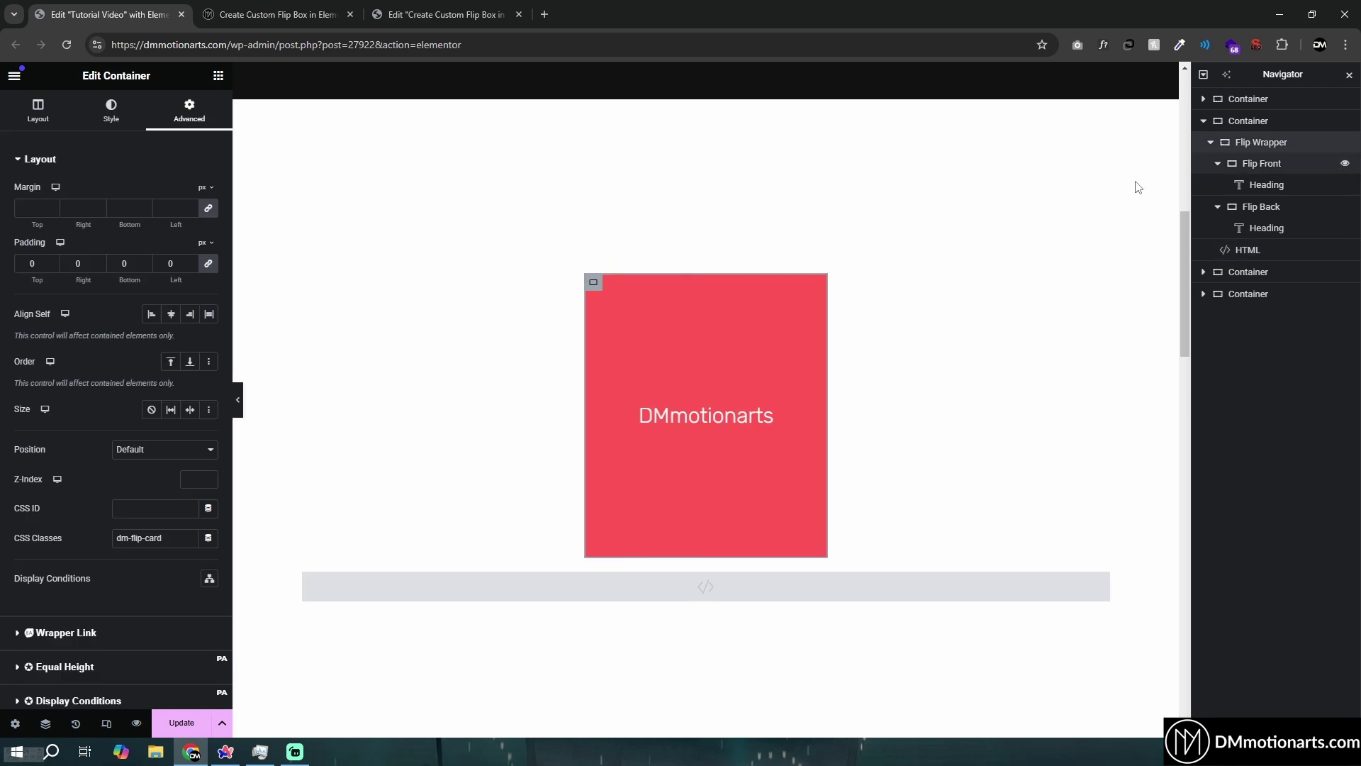
pyautogui.scroll(-1, 117, 507)
pyautogui.scroll(-3, 117, 507)
pyautogui.click(70, 592)
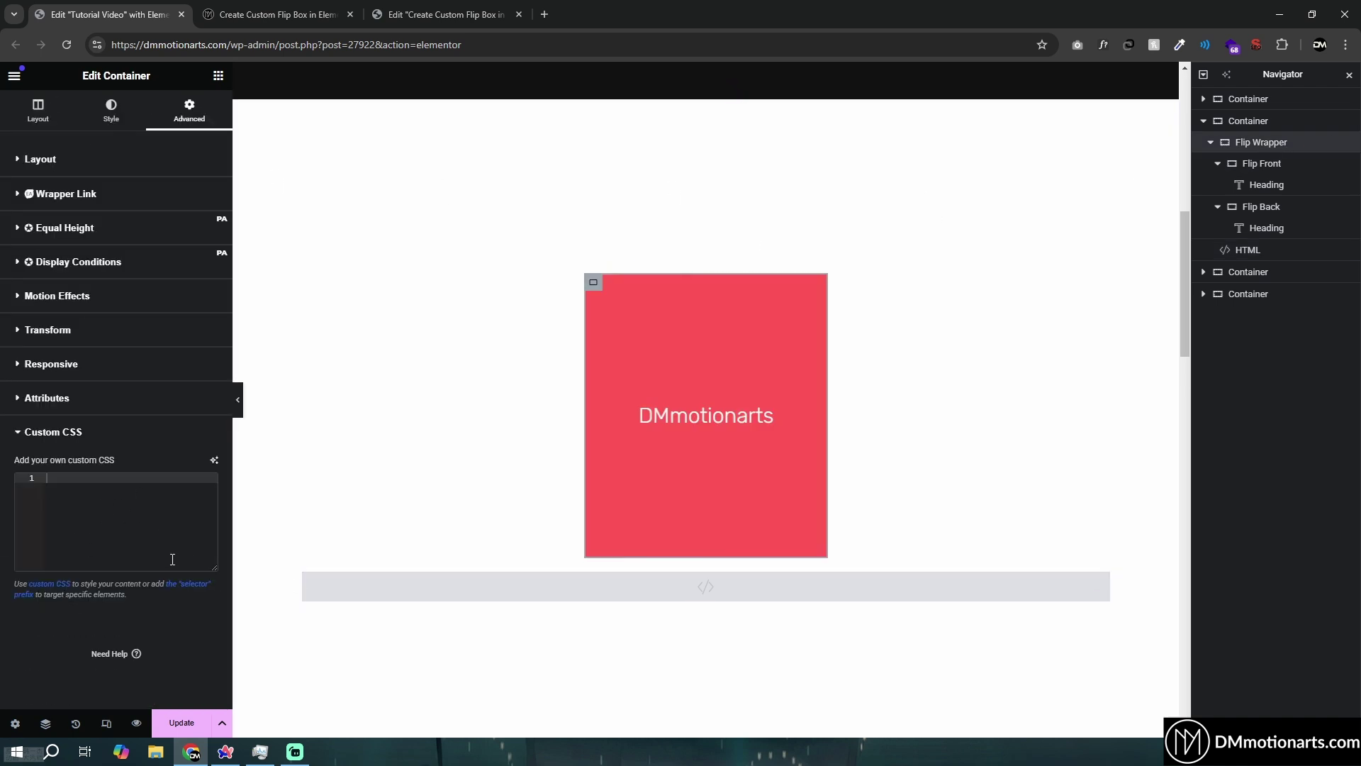
pyautogui.click(413, 589)
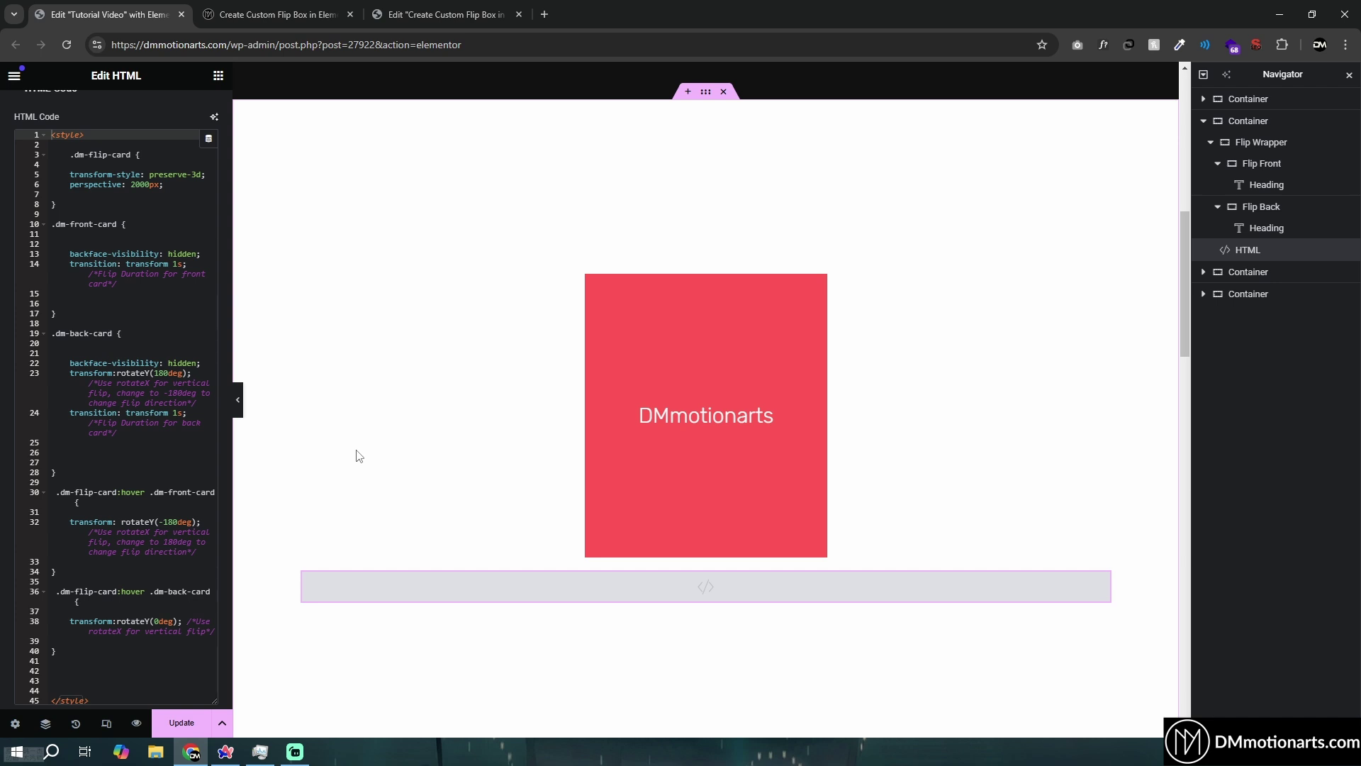
pyautogui.moveTo(695, 417)
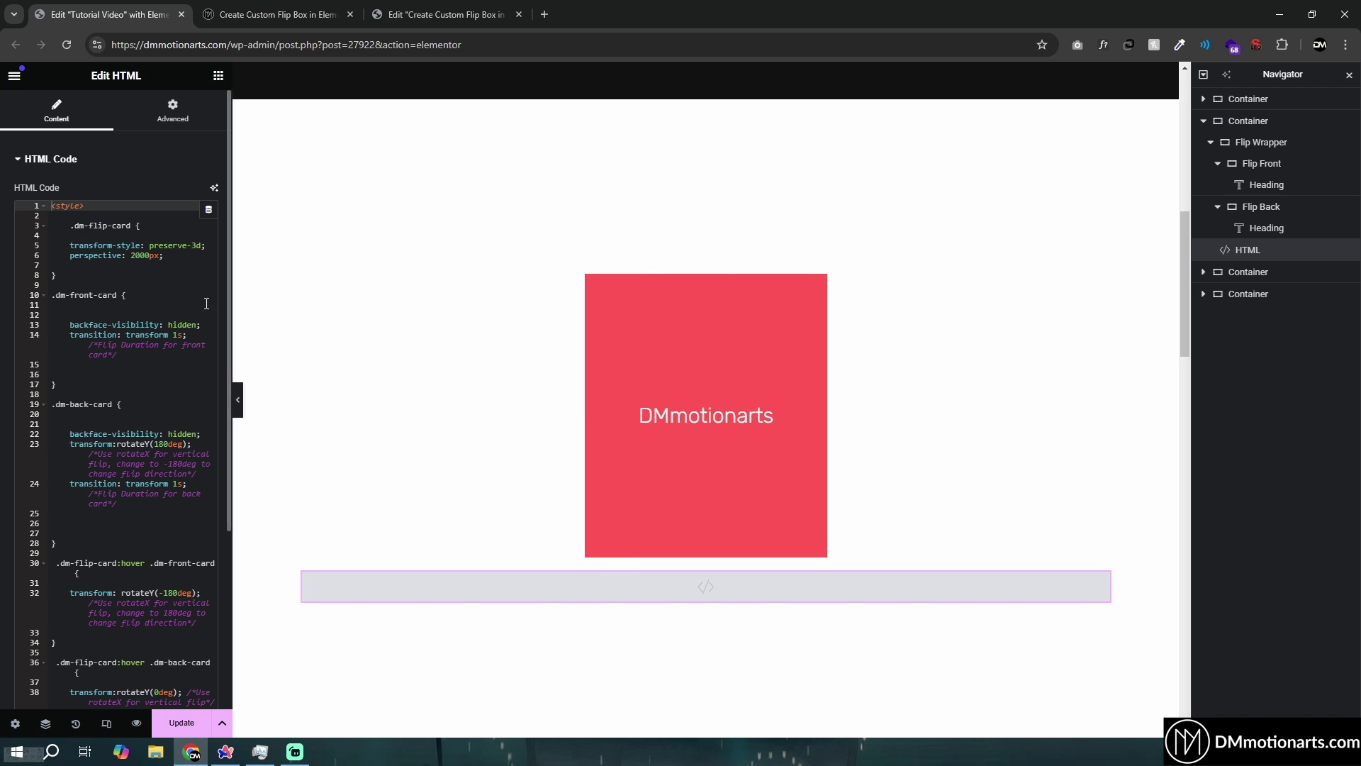
# Assign the CSS class dm-front-heading to the heading inside Flip Front.
pyautogui.click(1248, 188)
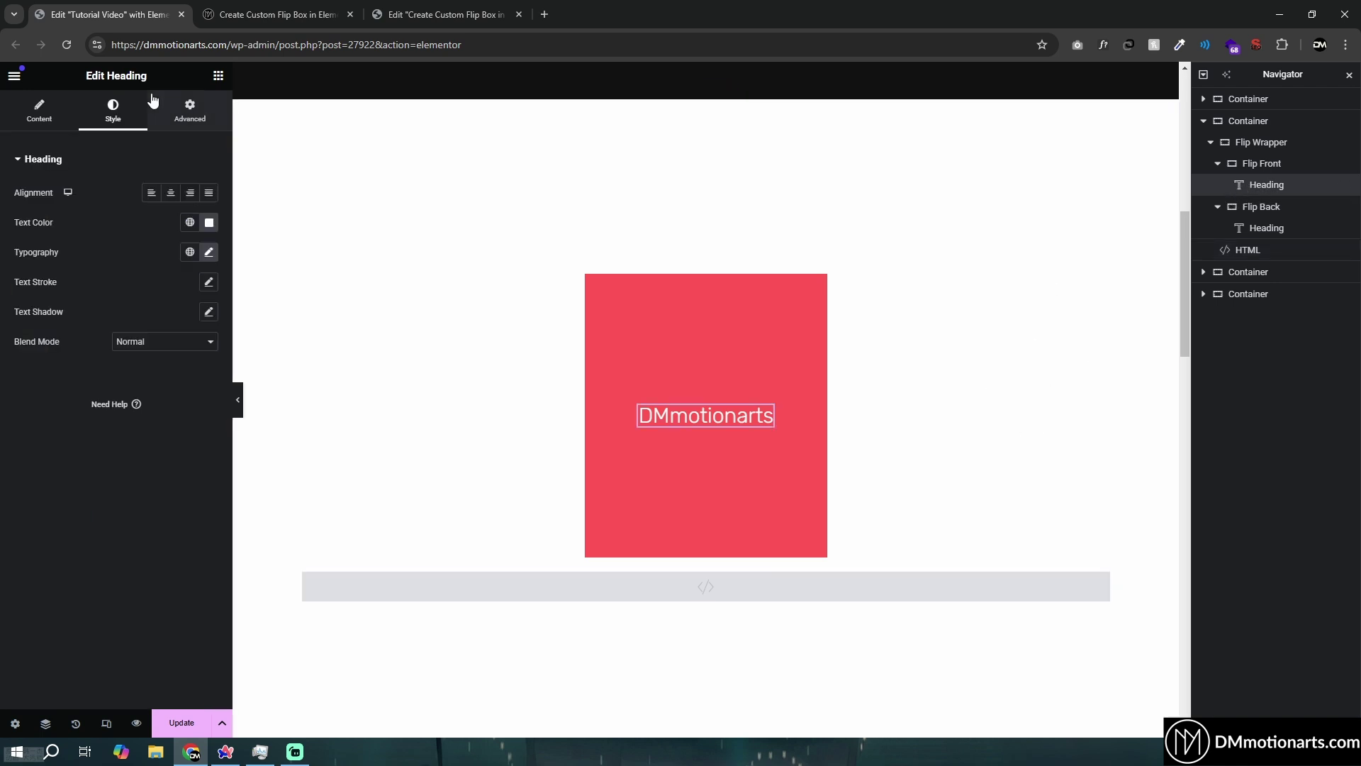
pyautogui.click(190, 111)
pyautogui.click(143, 560)
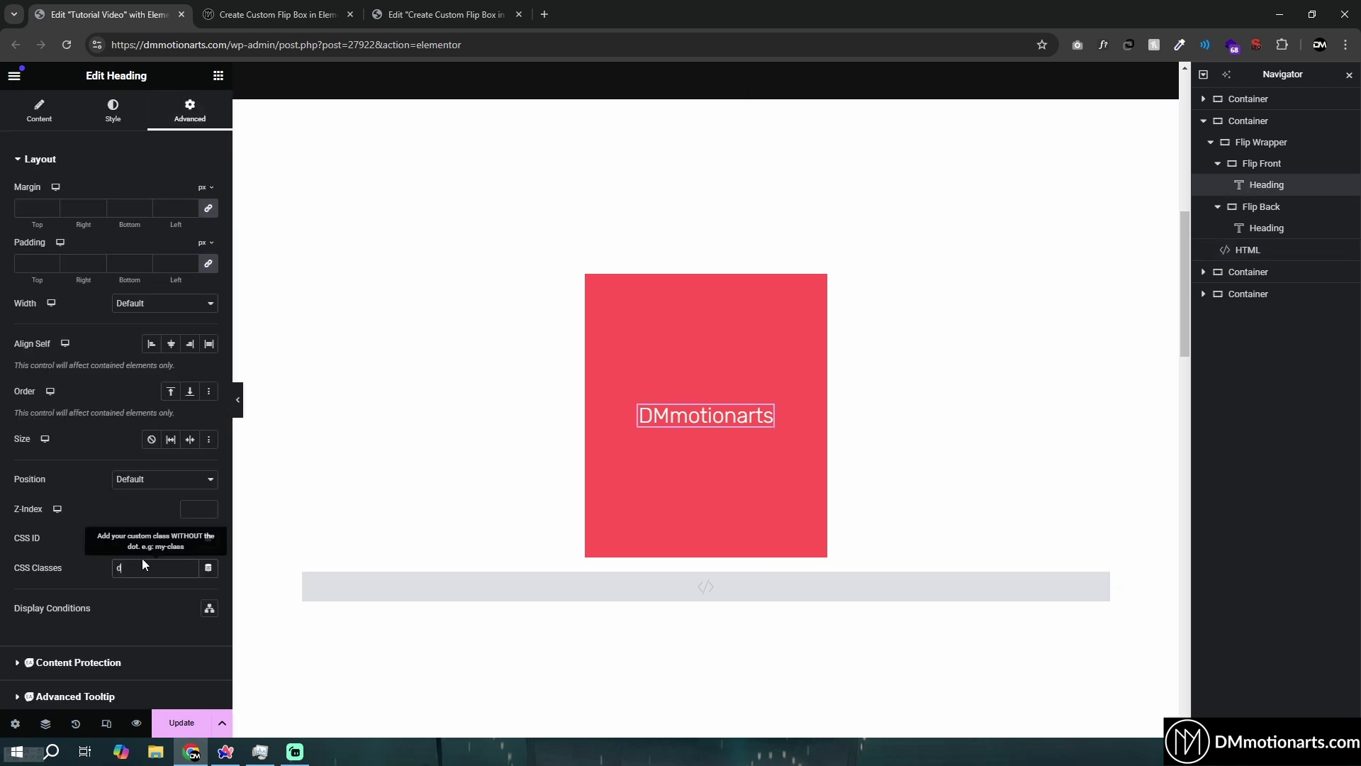
pyautogui.write('dm-front-')
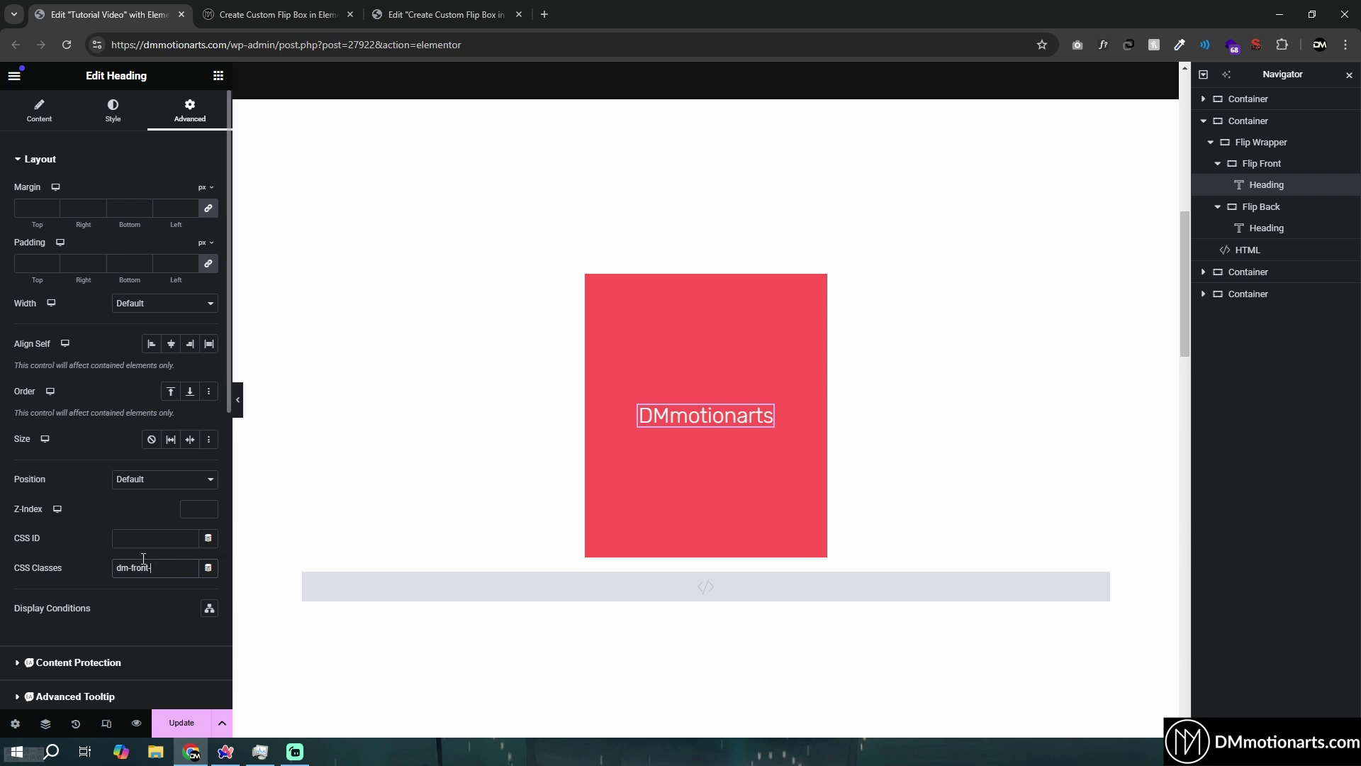
pyautogui.write('heading')
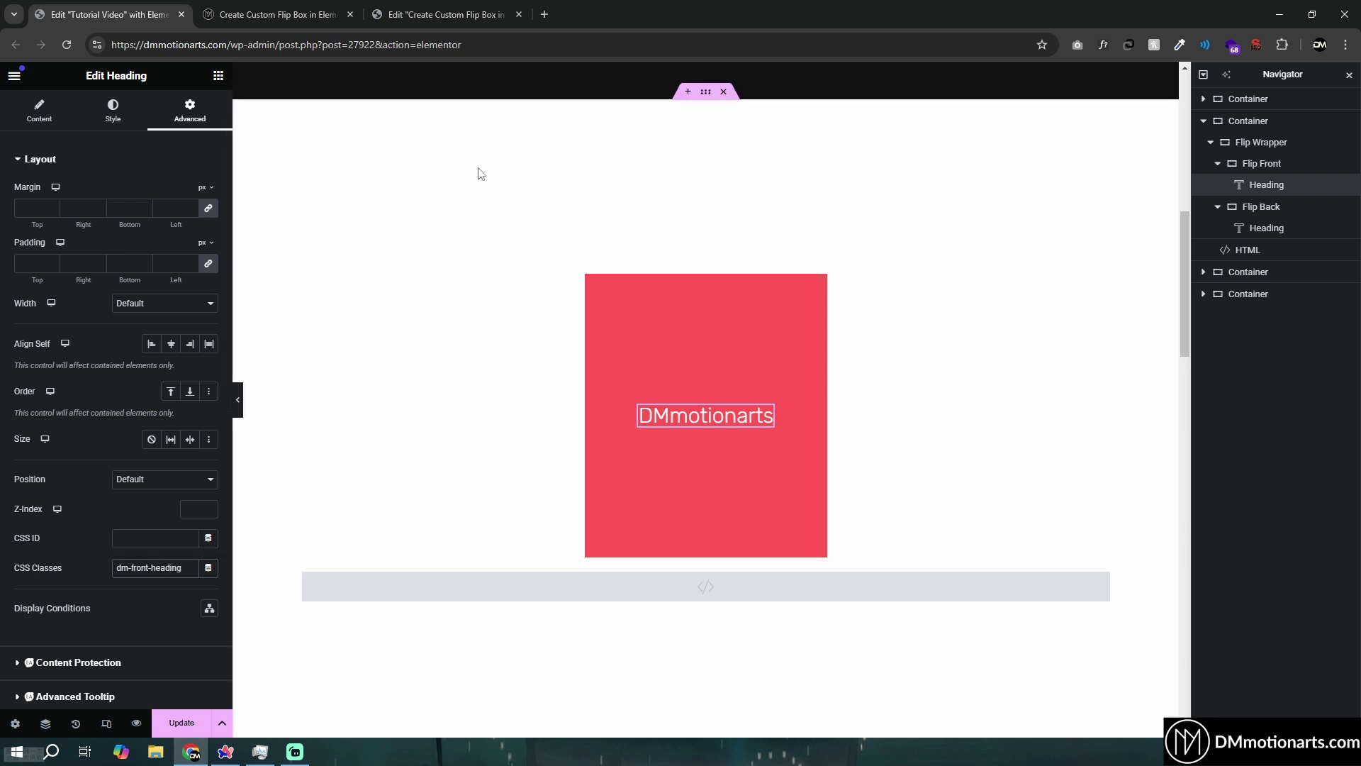
# Reuse the heading's class name to add an empty .dm-front-heading rule above .dm-flip-card in the HTML widget's style block.
pyautogui.tripleClick(160, 574)
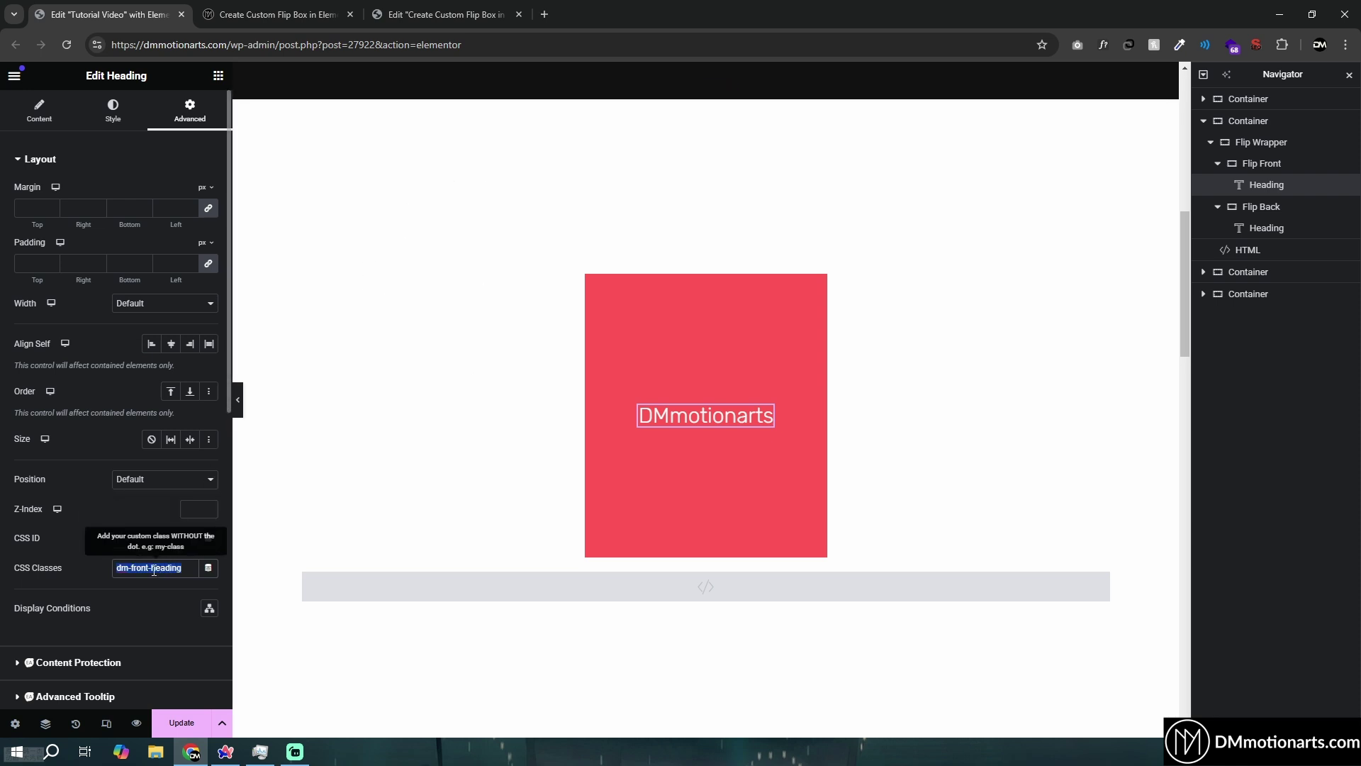
pyautogui.click(460, 596)
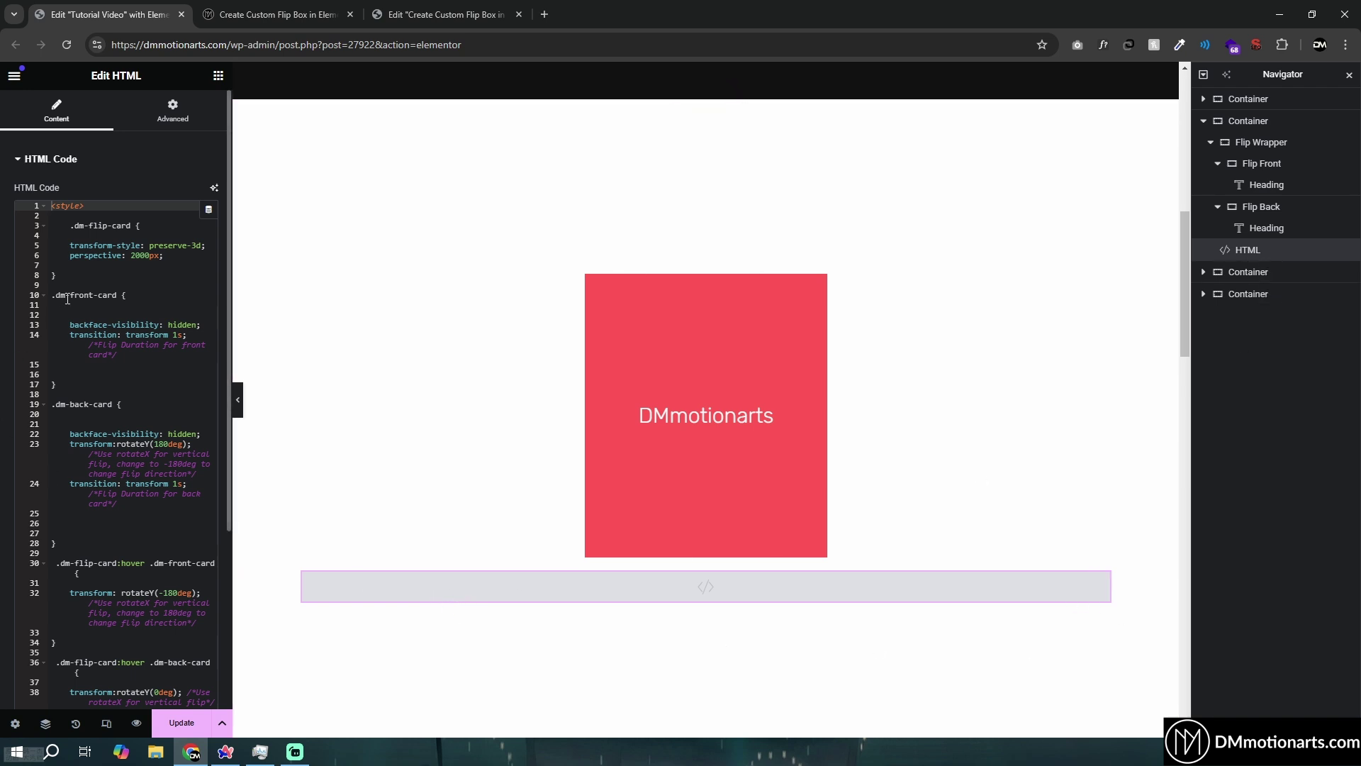
pyautogui.click(95, 206)
pyautogui.press('Return')
pyautogui.press('Return')
pyautogui.press('Return')
pyautogui.write('.')
pyautogui.hotkey('ctrl', 'v')
pyautogui.write('{')
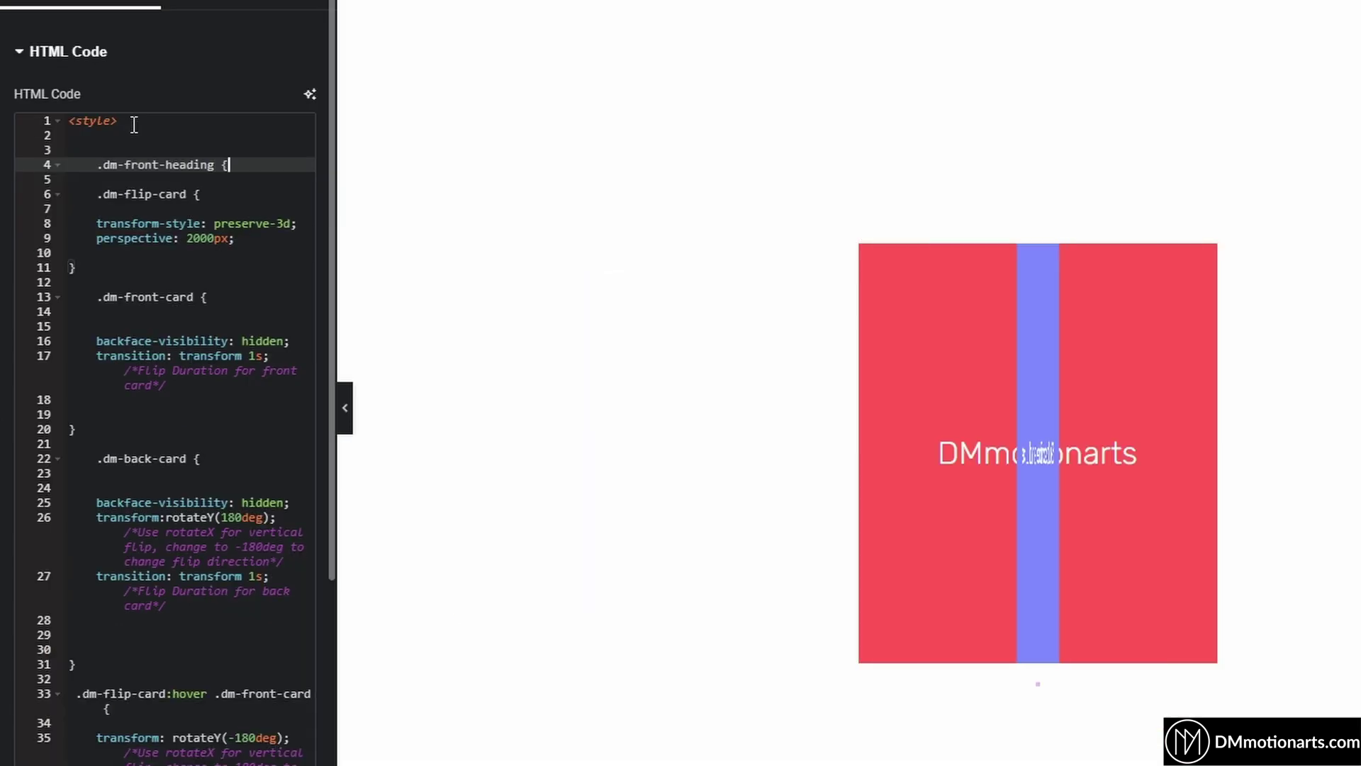
pyautogui.press('Return')
pyautogui.press('Return')
pyautogui.press('Return')
pyautogui.press('Return')
pyautogui.press('Return')
pyautogui.write('}')
pyautogui.press('Up')
pyautogui.press('Up')
pyautogui.press('Up')
pyautogui.press('Delete')
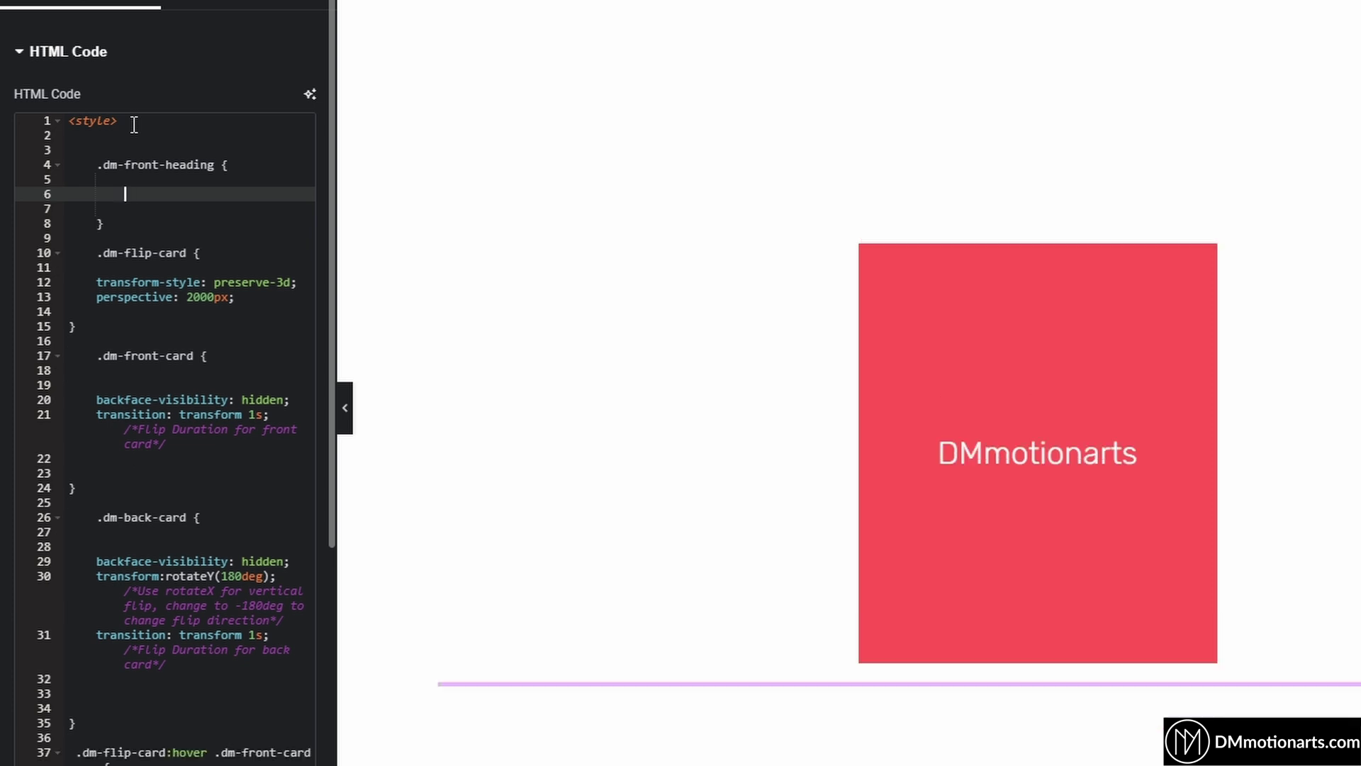
# Add the declaration transform: translate3D(0px, 0px, 0px); to the .dm-front-heading rule.
pyautogui.write('transform')
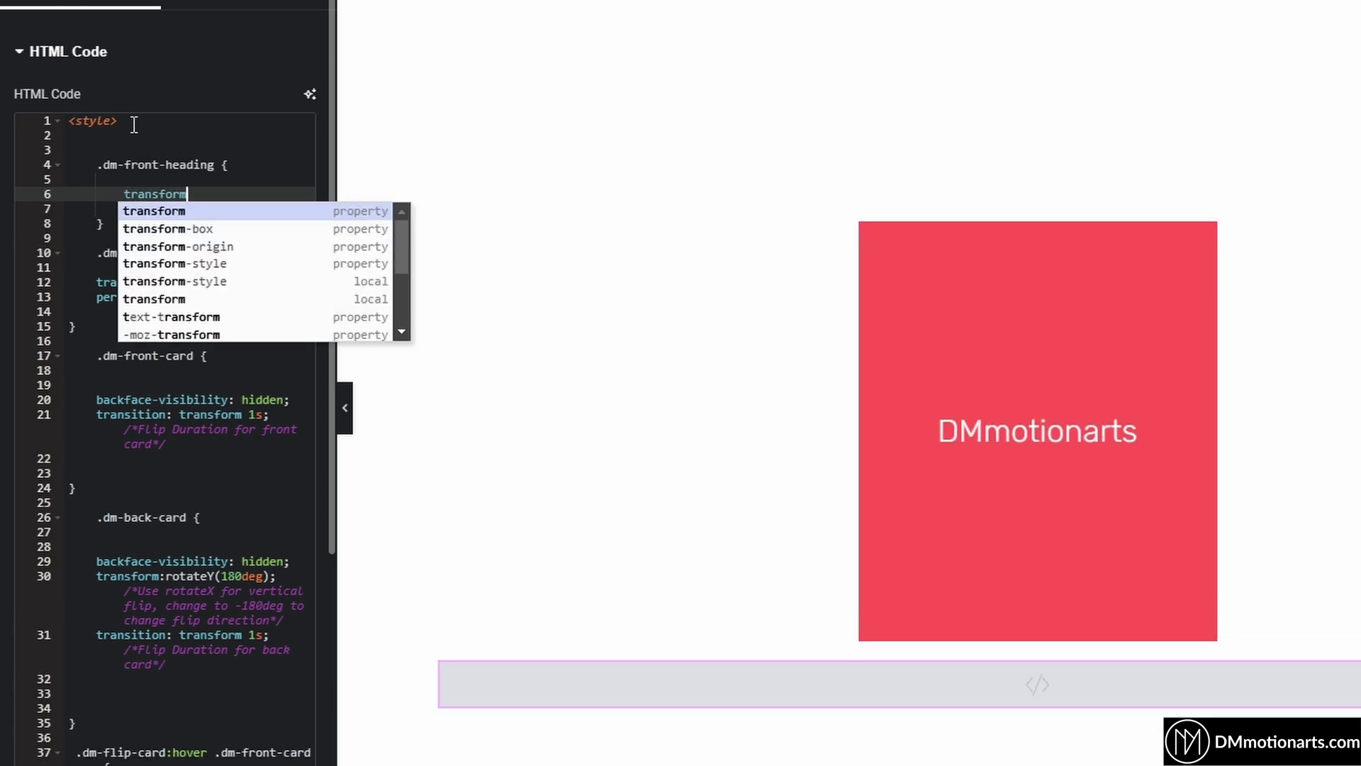
pyautogui.press('Return')
pyautogui.write('translate3')
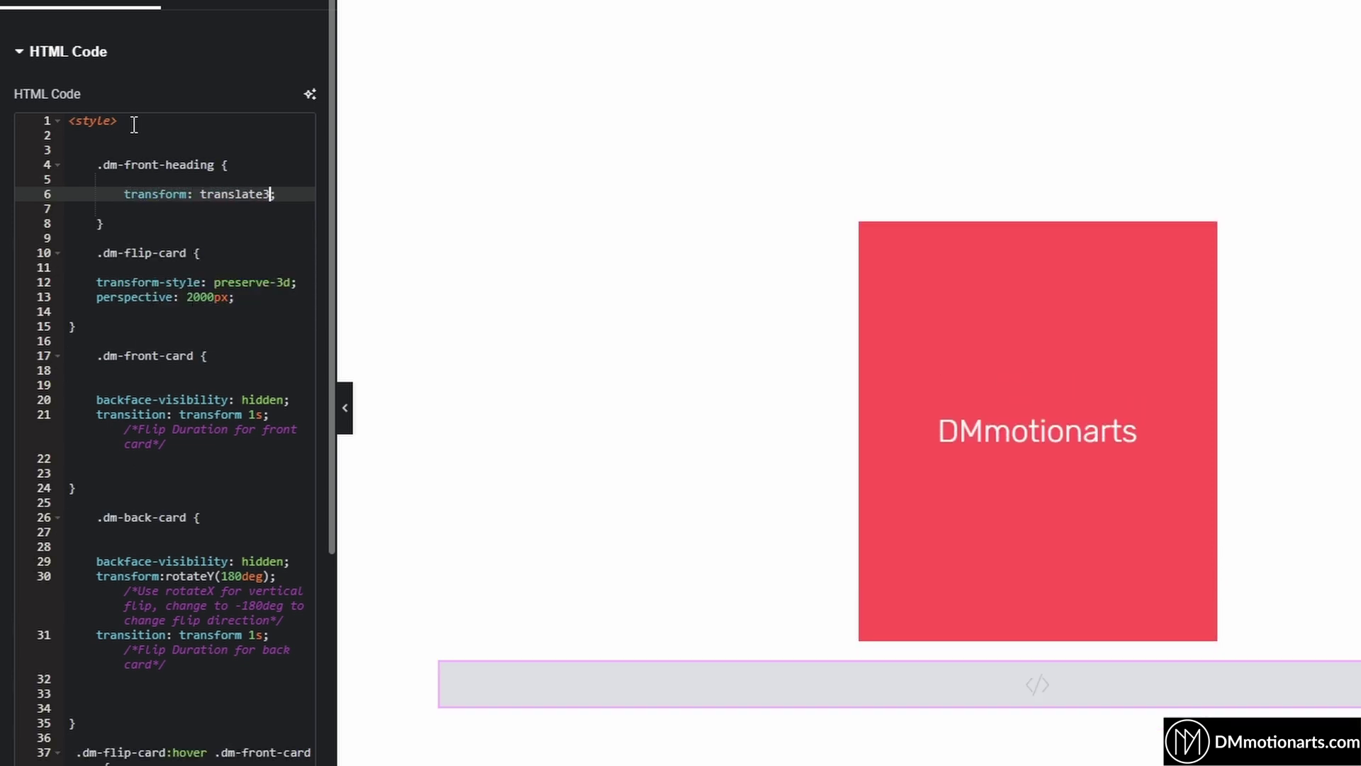
pyautogui.write('D')
pyautogui.write('(')
pyautogui.write('0px,')
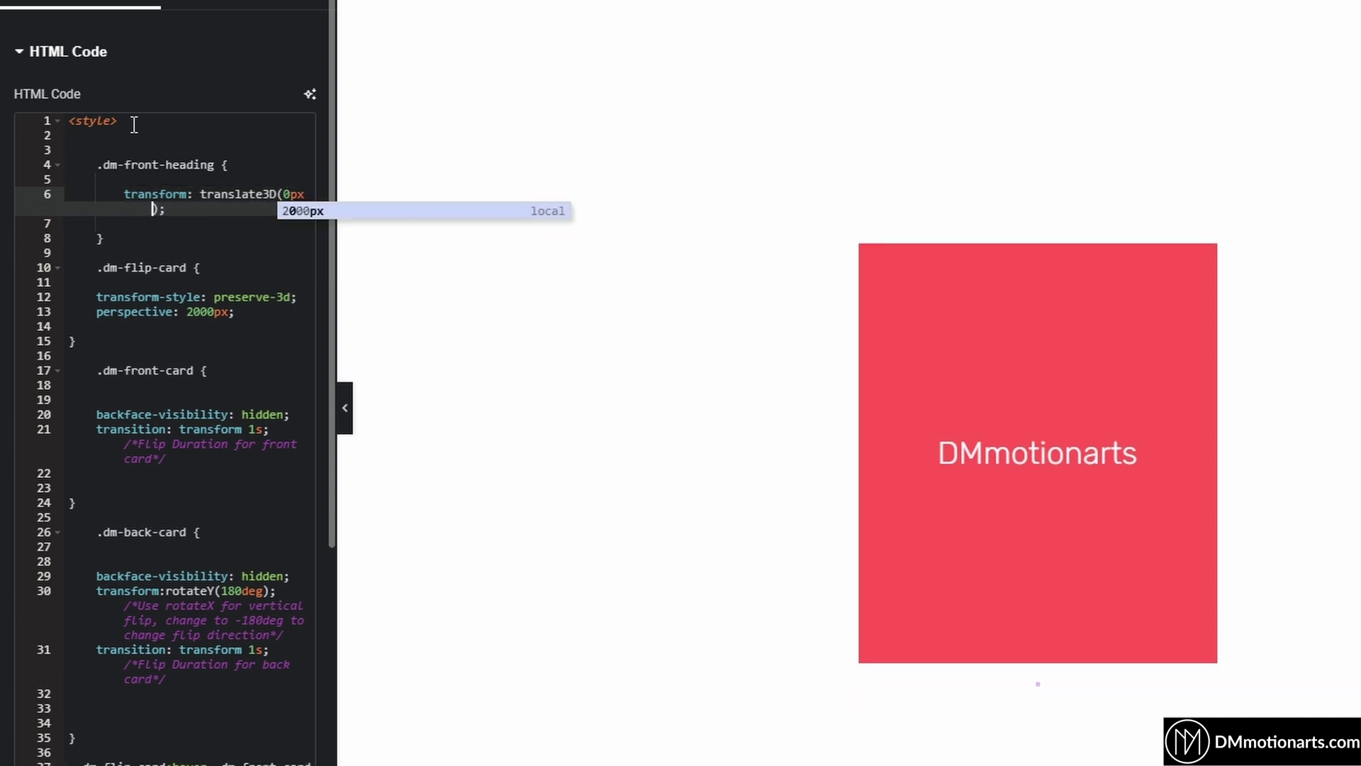
pyautogui.write(' 0px, 0')
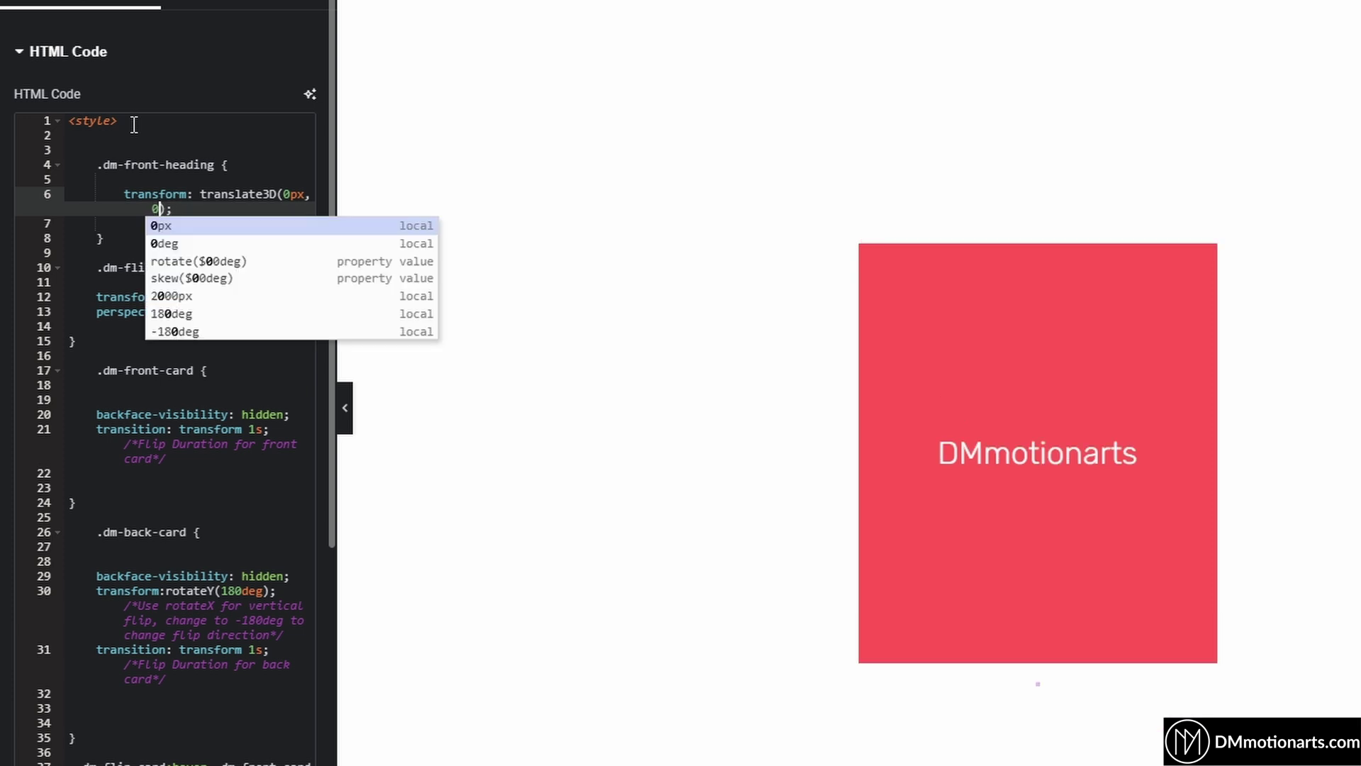
pyautogui.write('px')
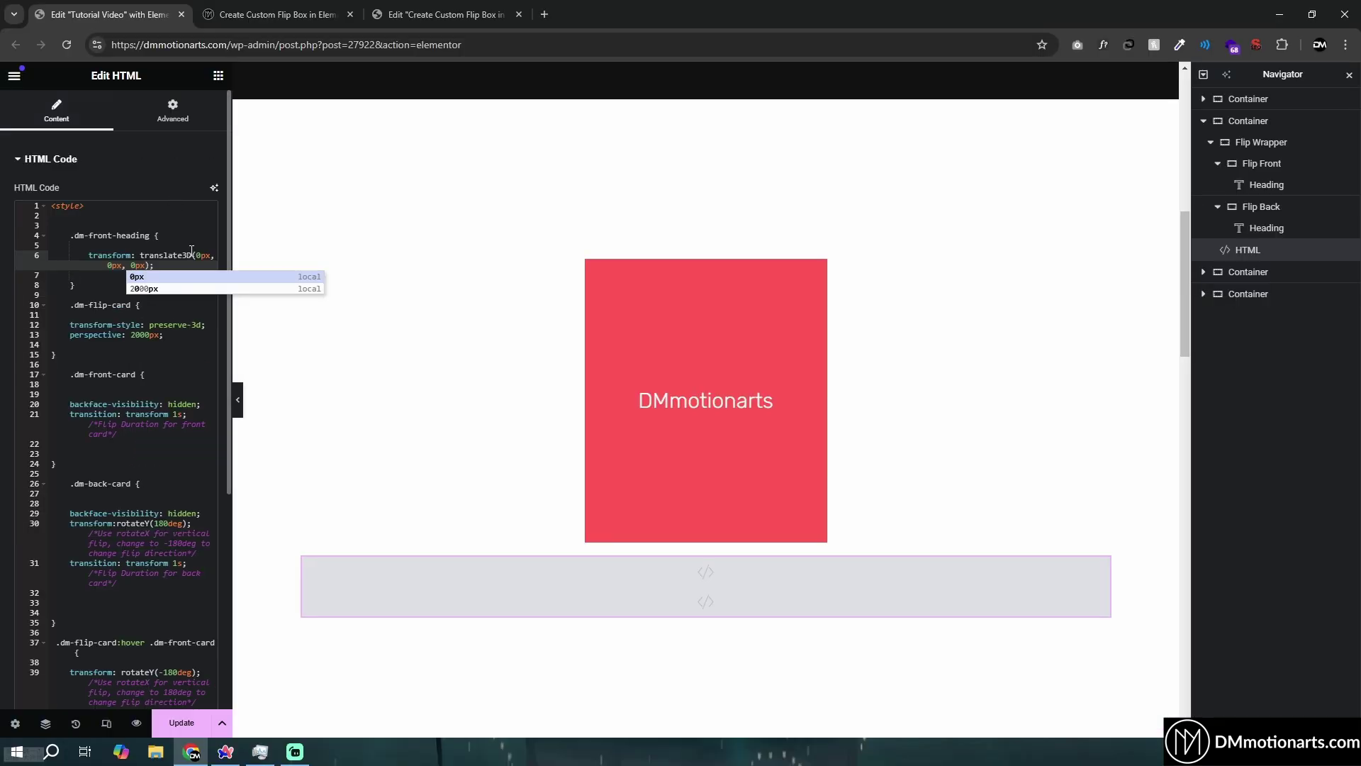
# Try X offsets of 10, 20, 50 and 100 px in the .dm-front-heading rule's translate3D value.
pyautogui.click(194, 255)
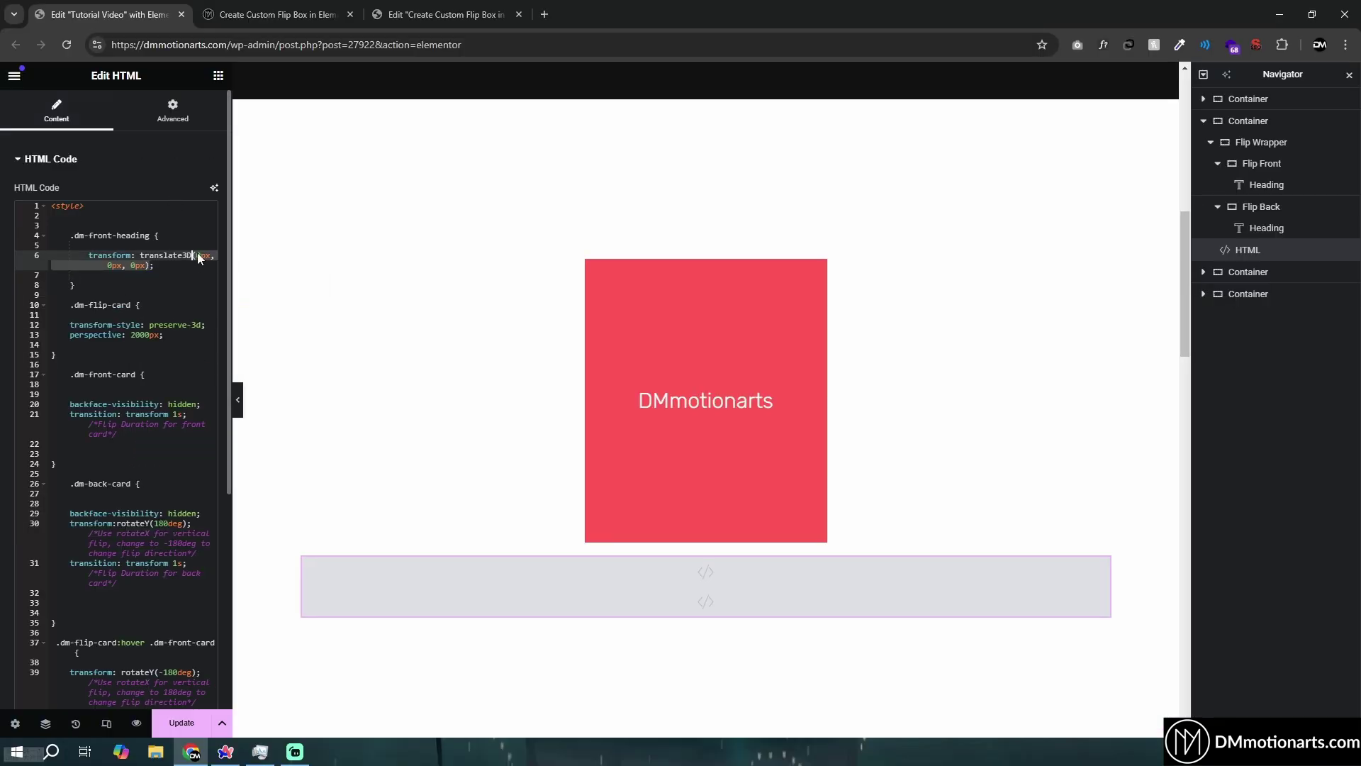
pyautogui.write('1')
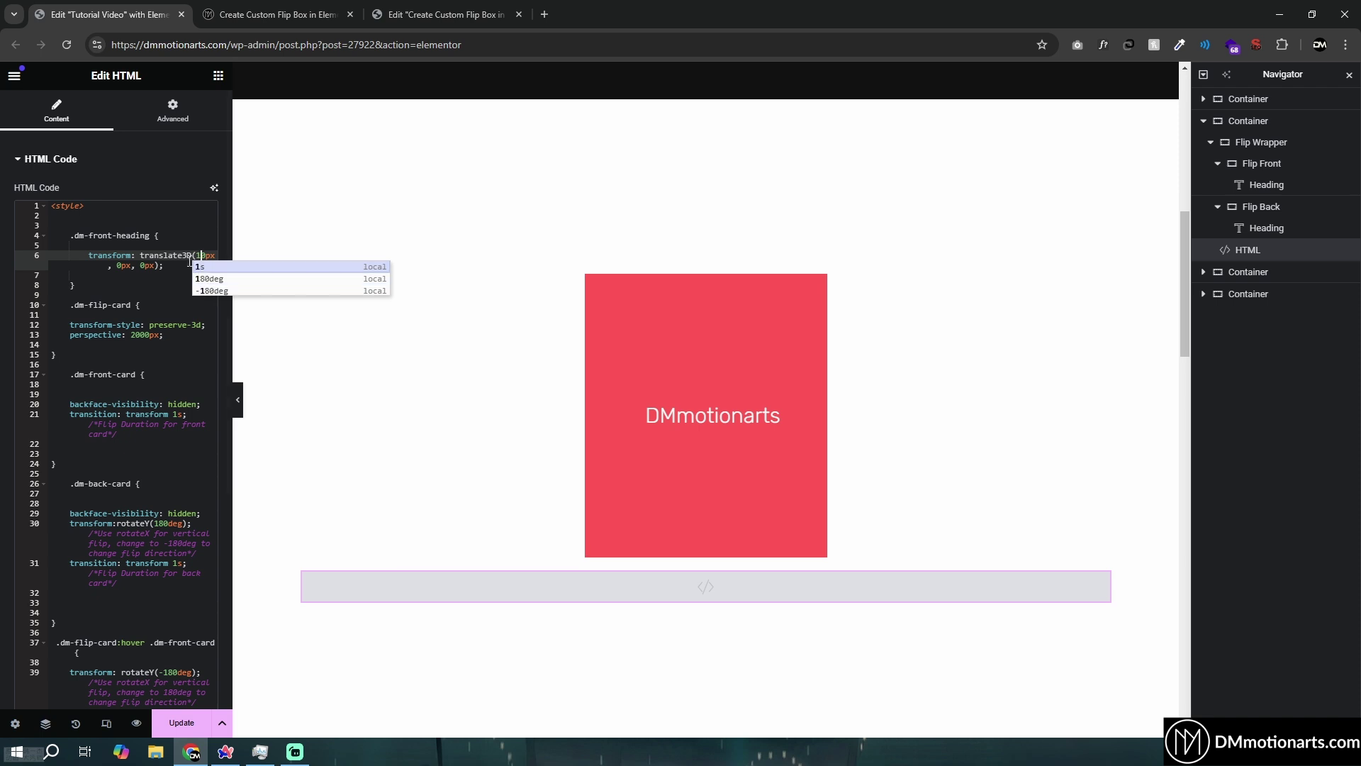
pyautogui.press('BackSpace')
pyautogui.write('2')
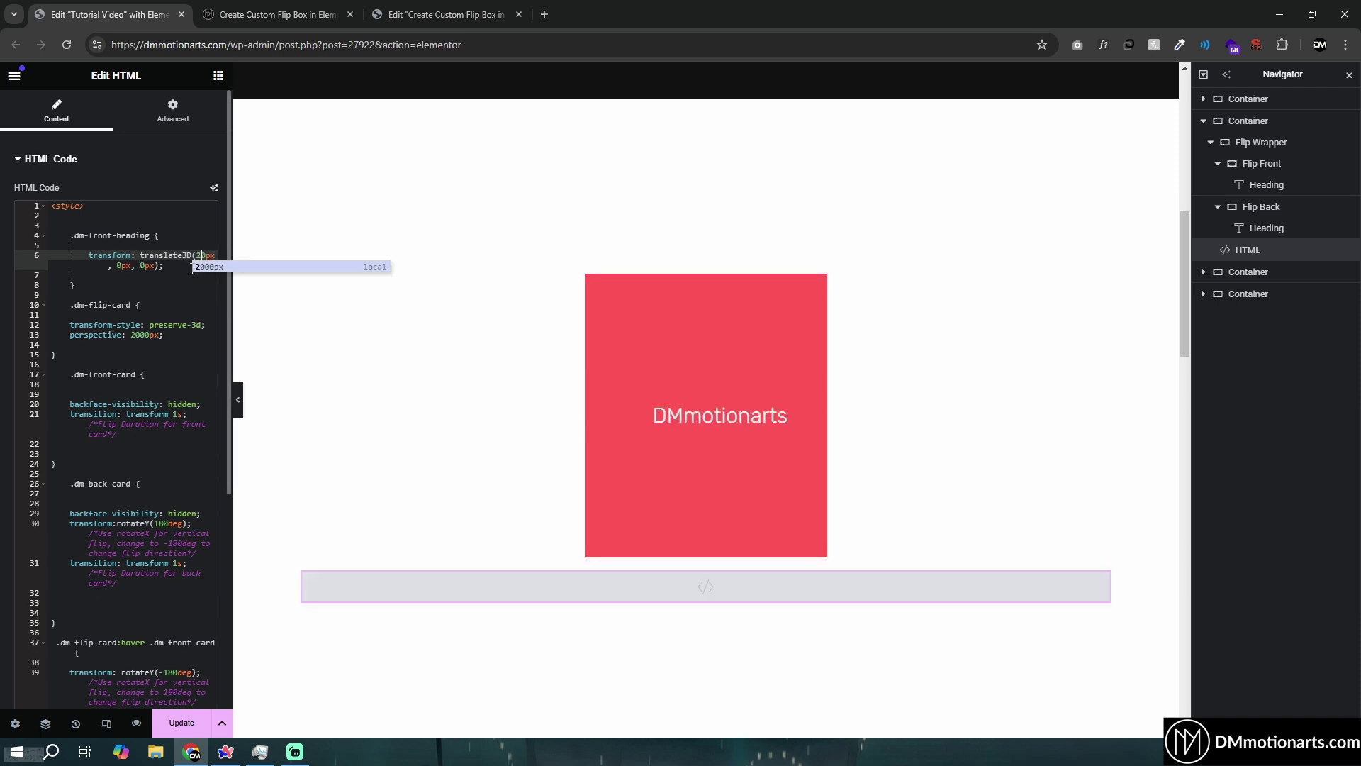
pyautogui.press('BackSpace')
pyautogui.write('5')
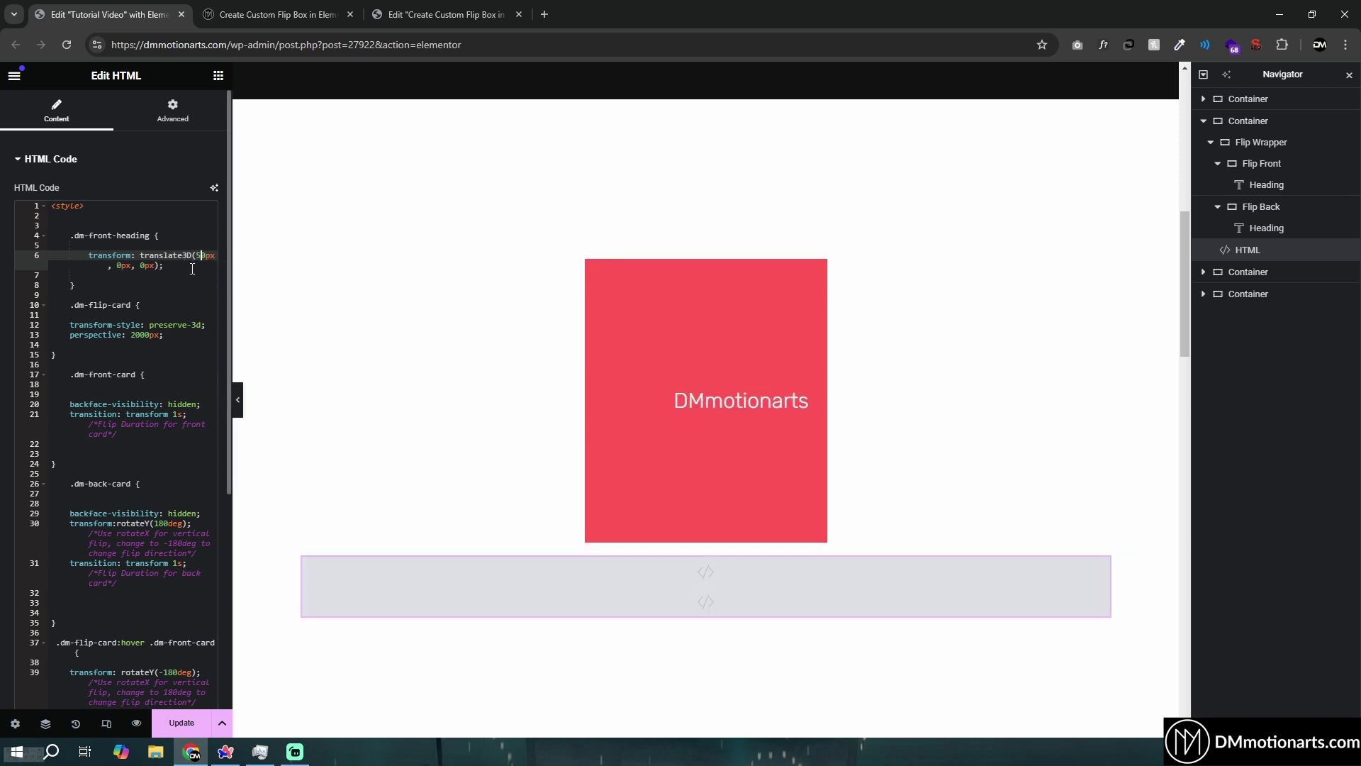
pyautogui.press('BackSpace')
pyautogui.write('10')
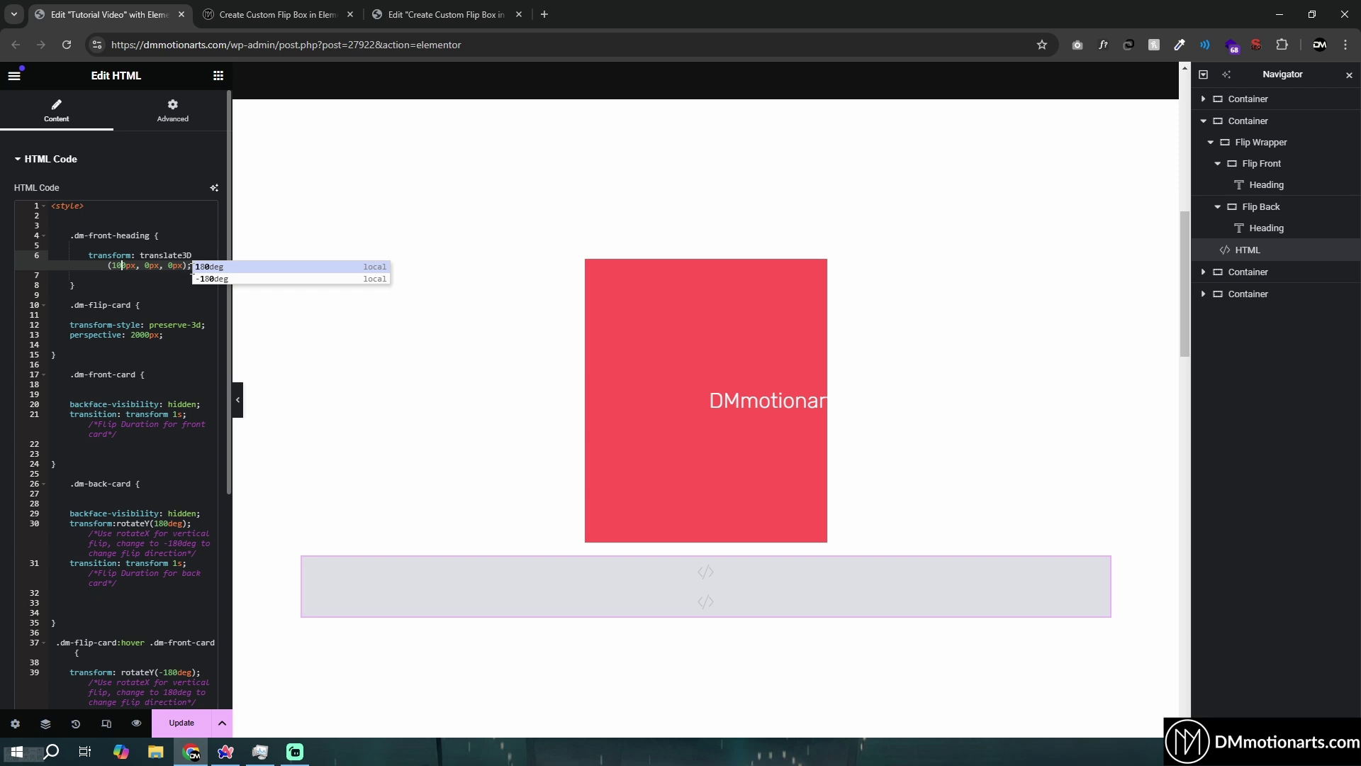
# Try an X offset of -10px in the .dm-front-heading rule's translate3D value, and reset X to 0px.
pyautogui.press('Left')
pyautogui.press('Left')
pyautogui.write('-')
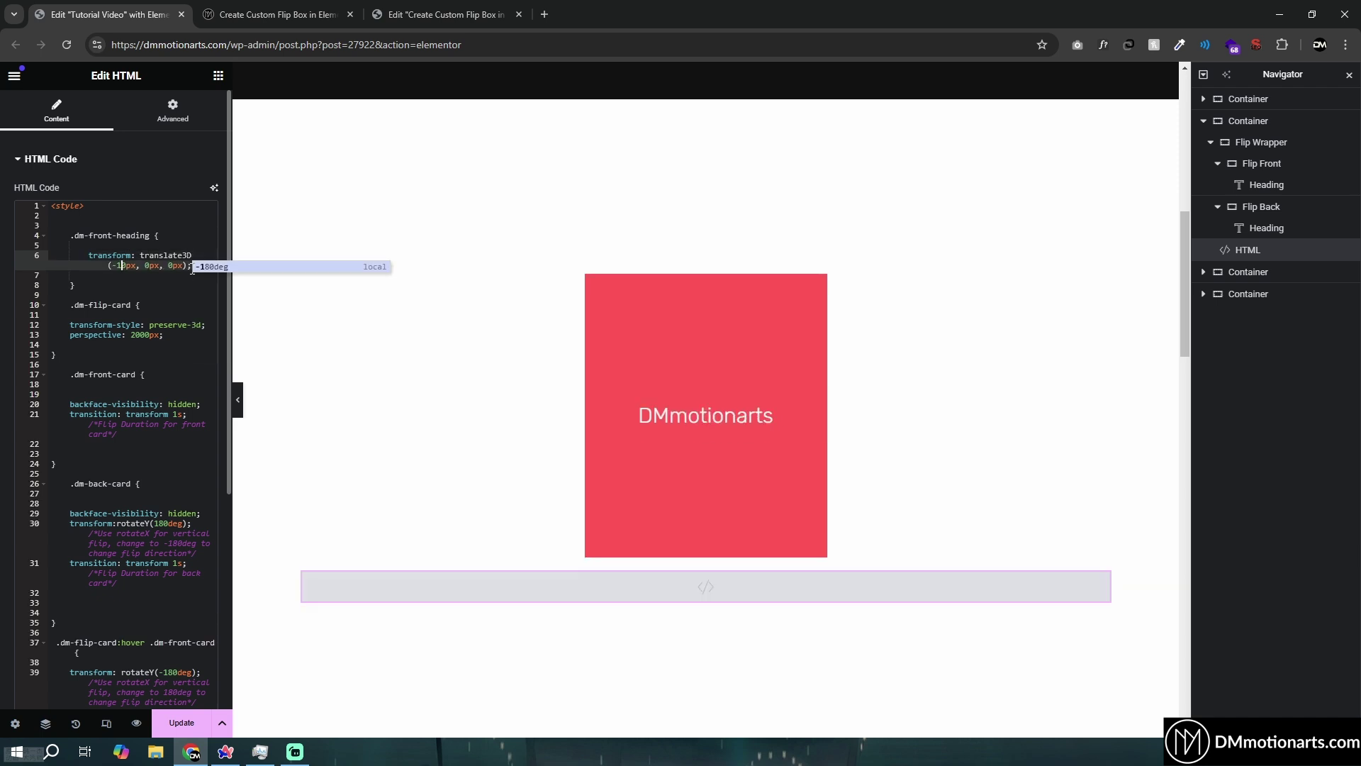
pyautogui.press('BackSpace')
pyautogui.press('Delete')
pyautogui.press('Delete')
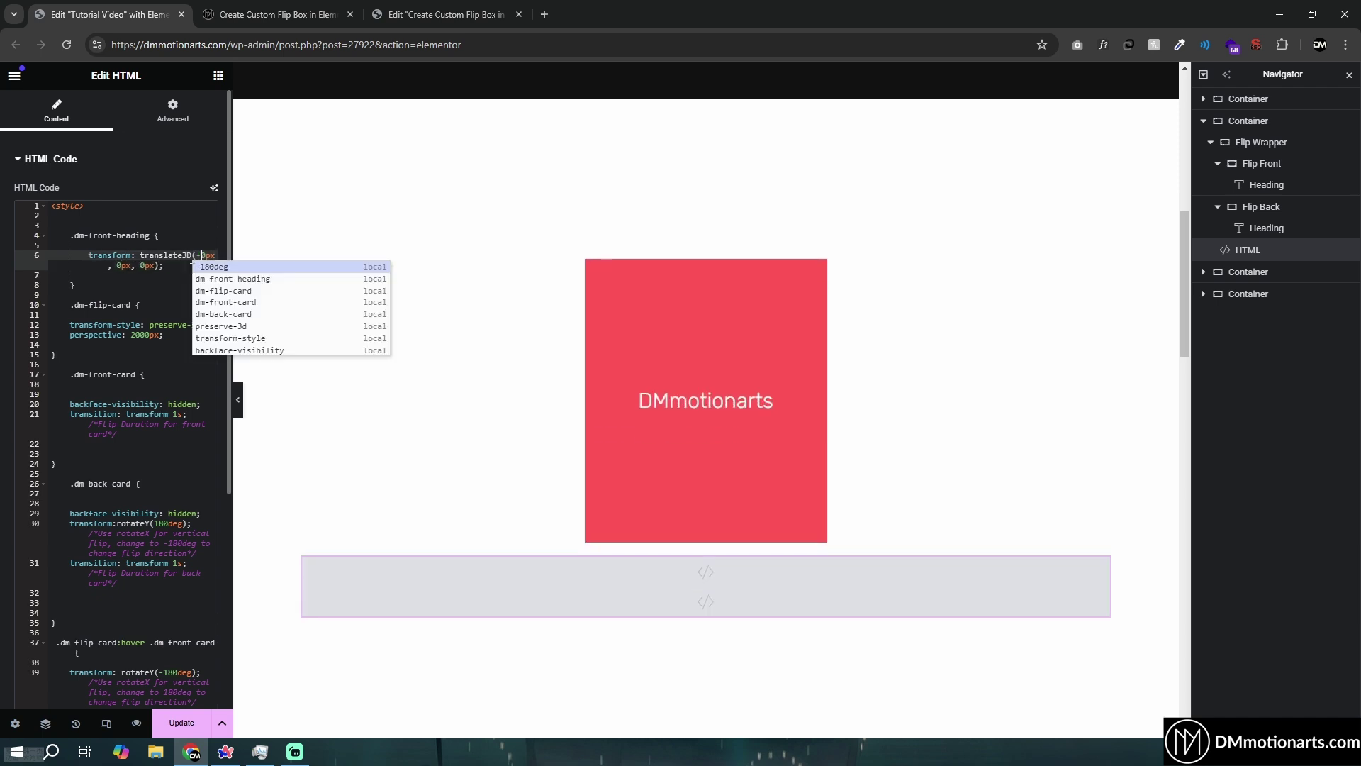
# Try a Y offset of -10px in the .dm-front-heading rule's translate3D value, and reset Y to 0px.
pyautogui.click(193, 269)
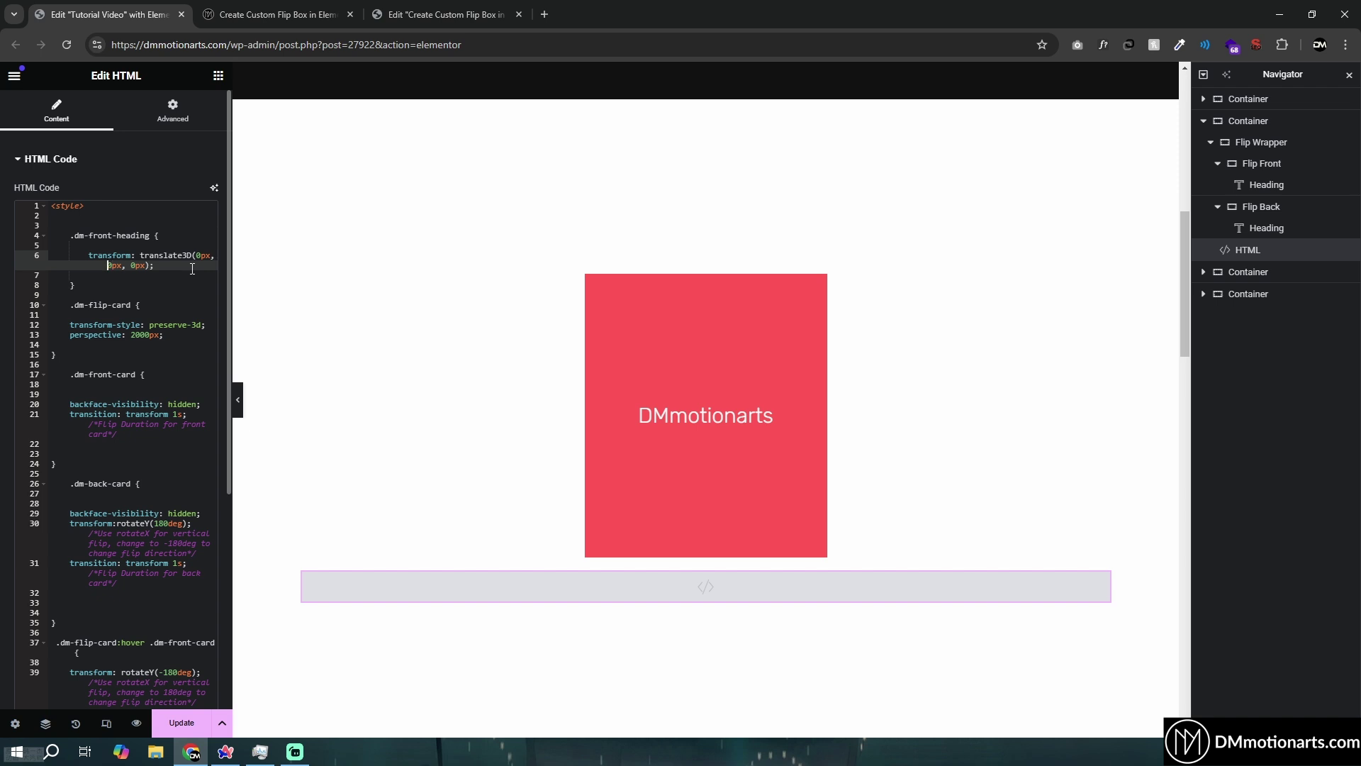
pyautogui.write('-1')
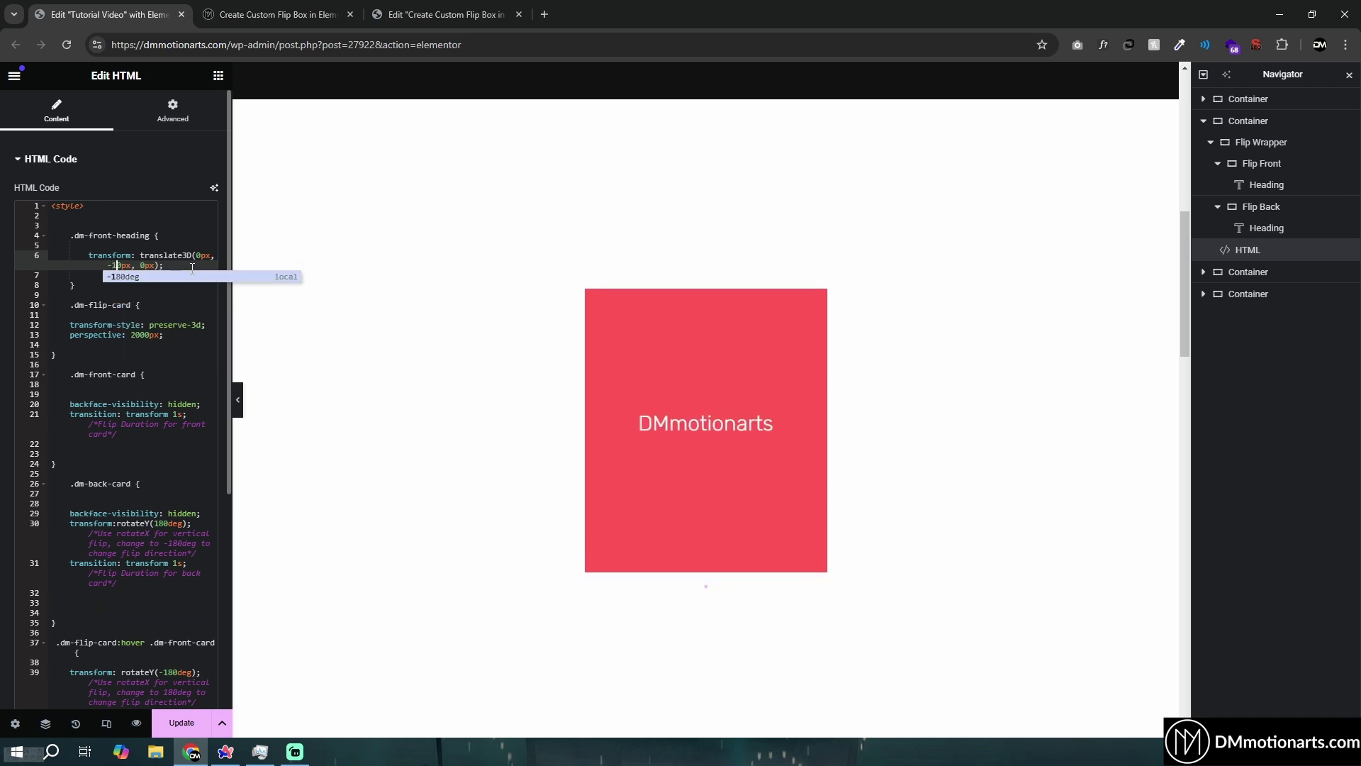
pyautogui.press('BackSpace')
pyautogui.press('BackSpace')
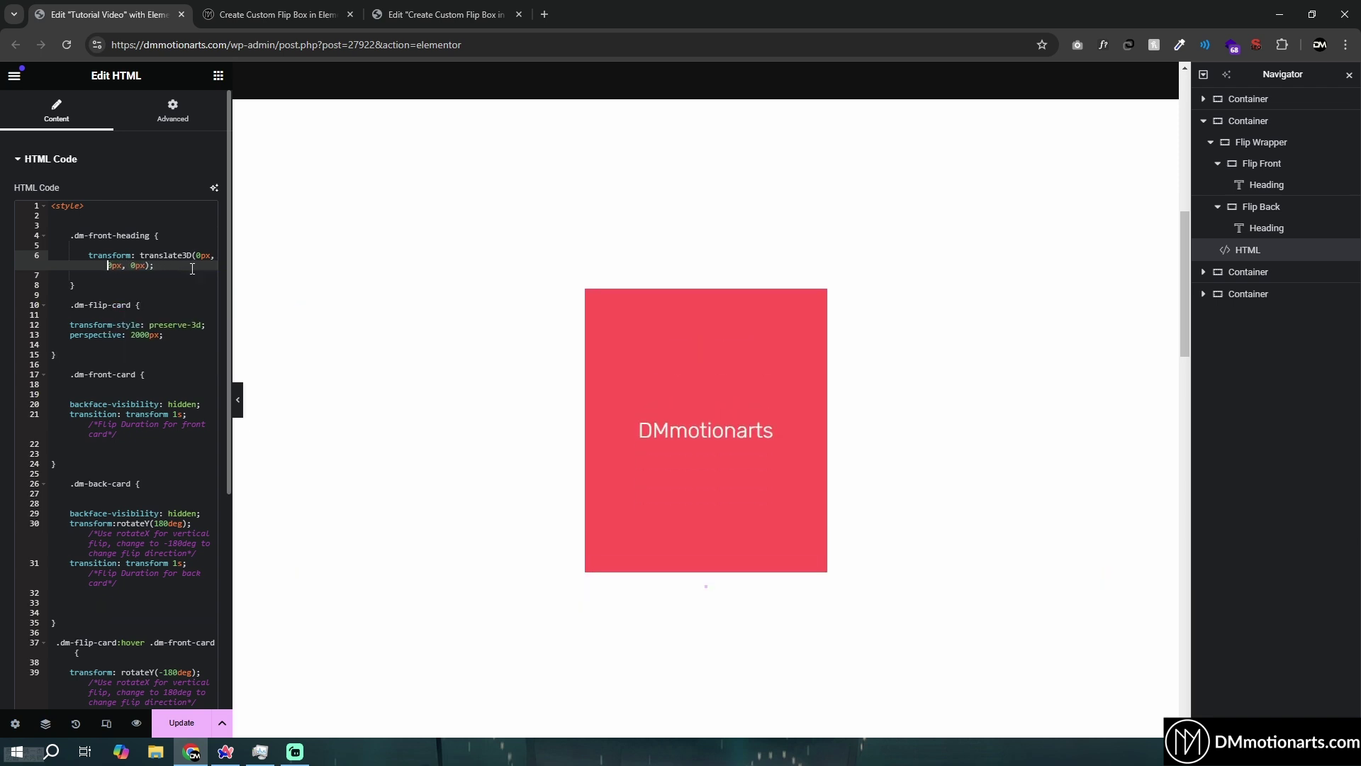
# Try Z offsets of 50px and -50px in the .dm-front-heading rule's translate3D value, and settle on 50px.
pyautogui.press('Right')
pyautogui.press('Right')
pyautogui.press('Right')
pyautogui.write('5')
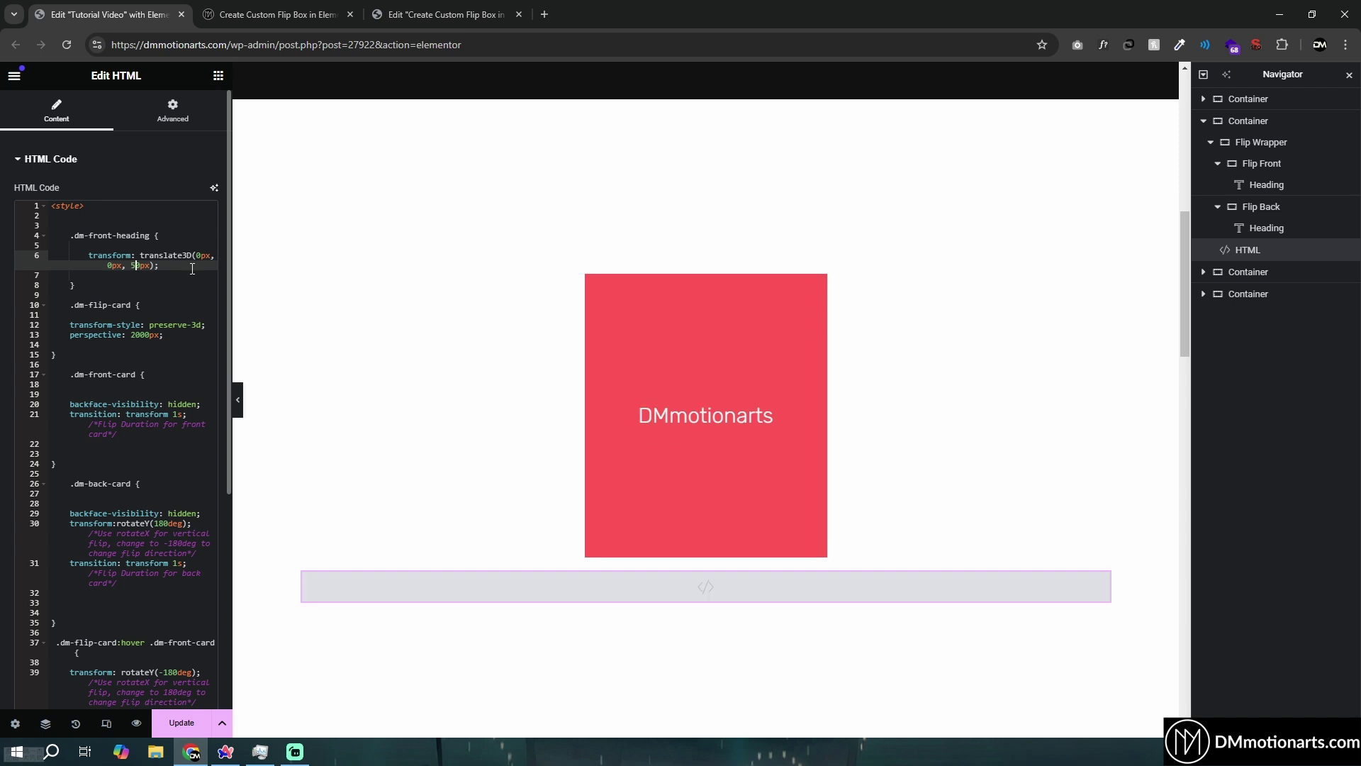
pyautogui.press('Left')
pyautogui.write('-')
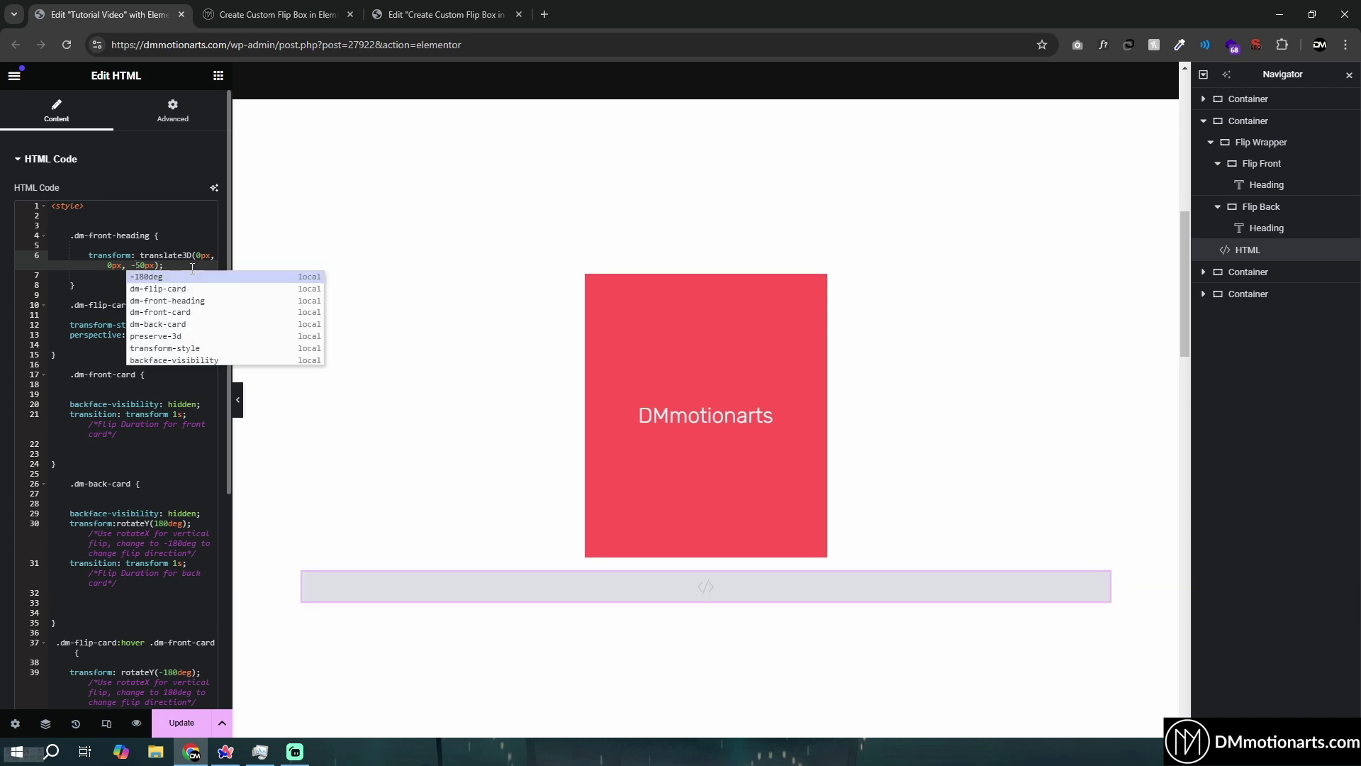
pyautogui.hotkey('ctrl', 'z')
pyautogui.hotkey('ctrl', 'z')
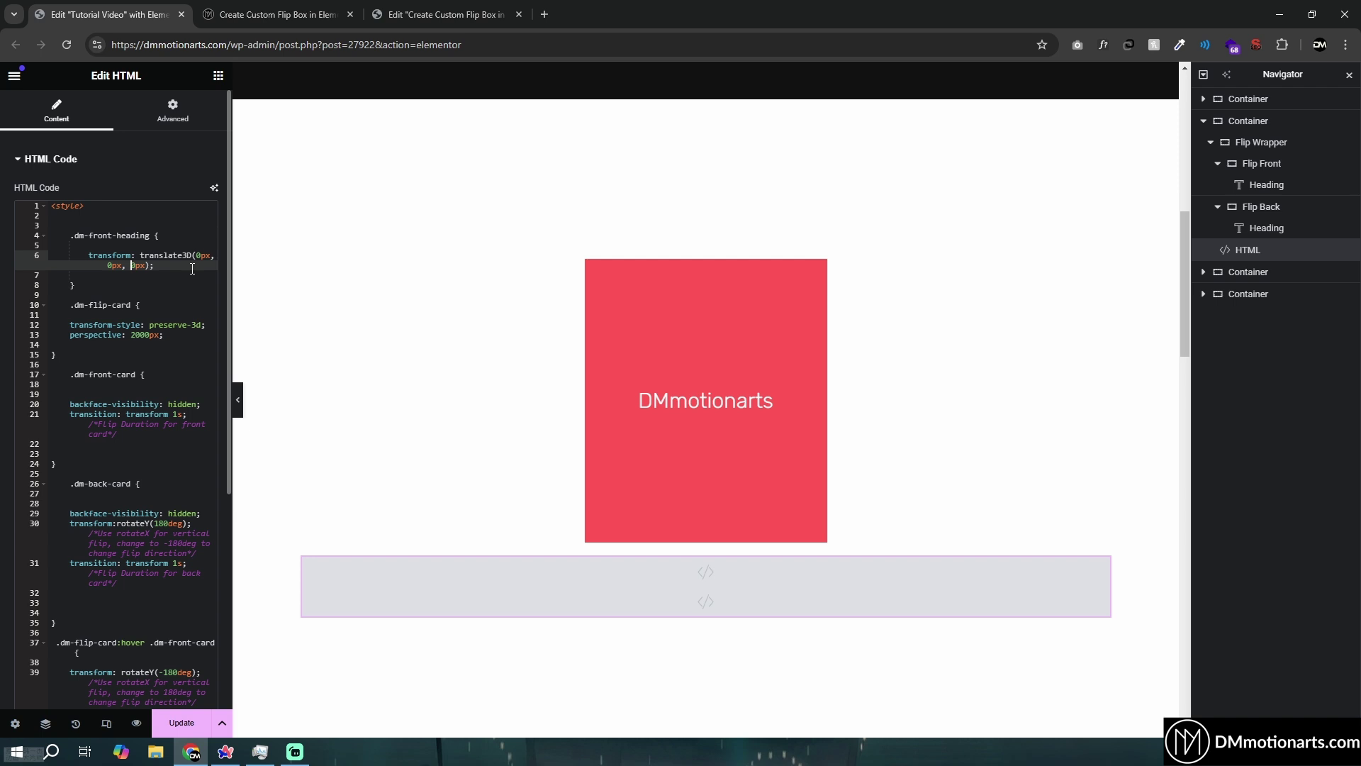
pyautogui.write('5')
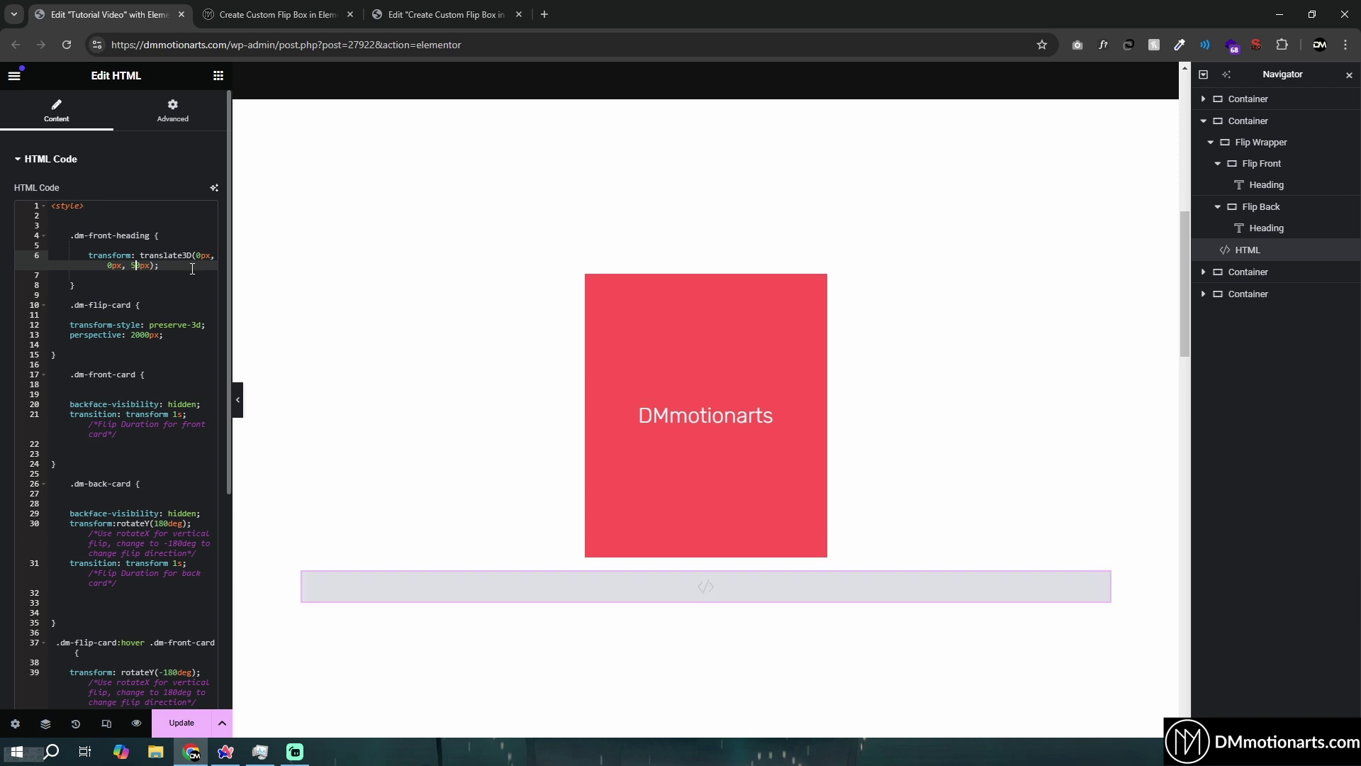
# Copy the transform-style: preserve-3d; declaration from .dm-flip-card into the .dm-front-card and .dm-back-card rules.
pyautogui.click(70, 324)
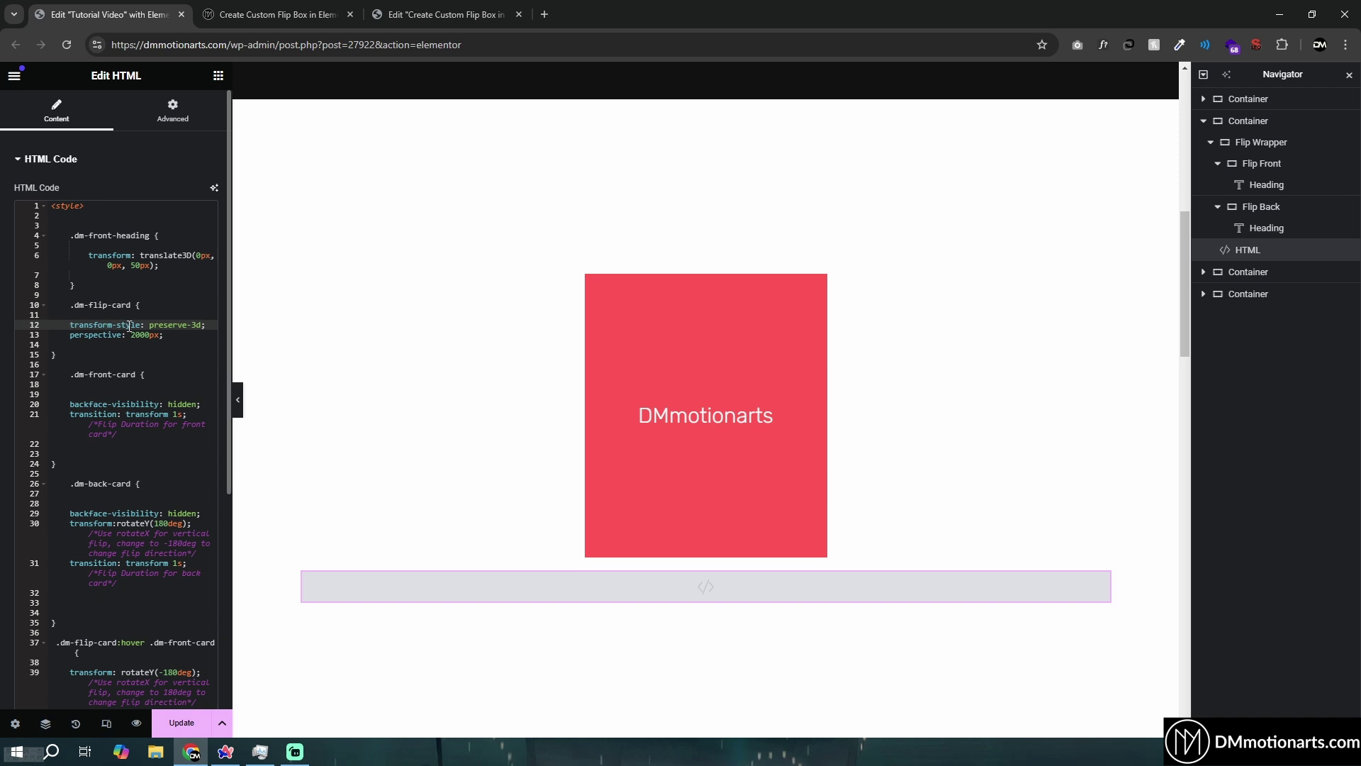
pyautogui.keyDown('shift'); pyautogui.click(210, 326); pyautogui.keyUp('shift')
pyautogui.rightClick(151, 327)
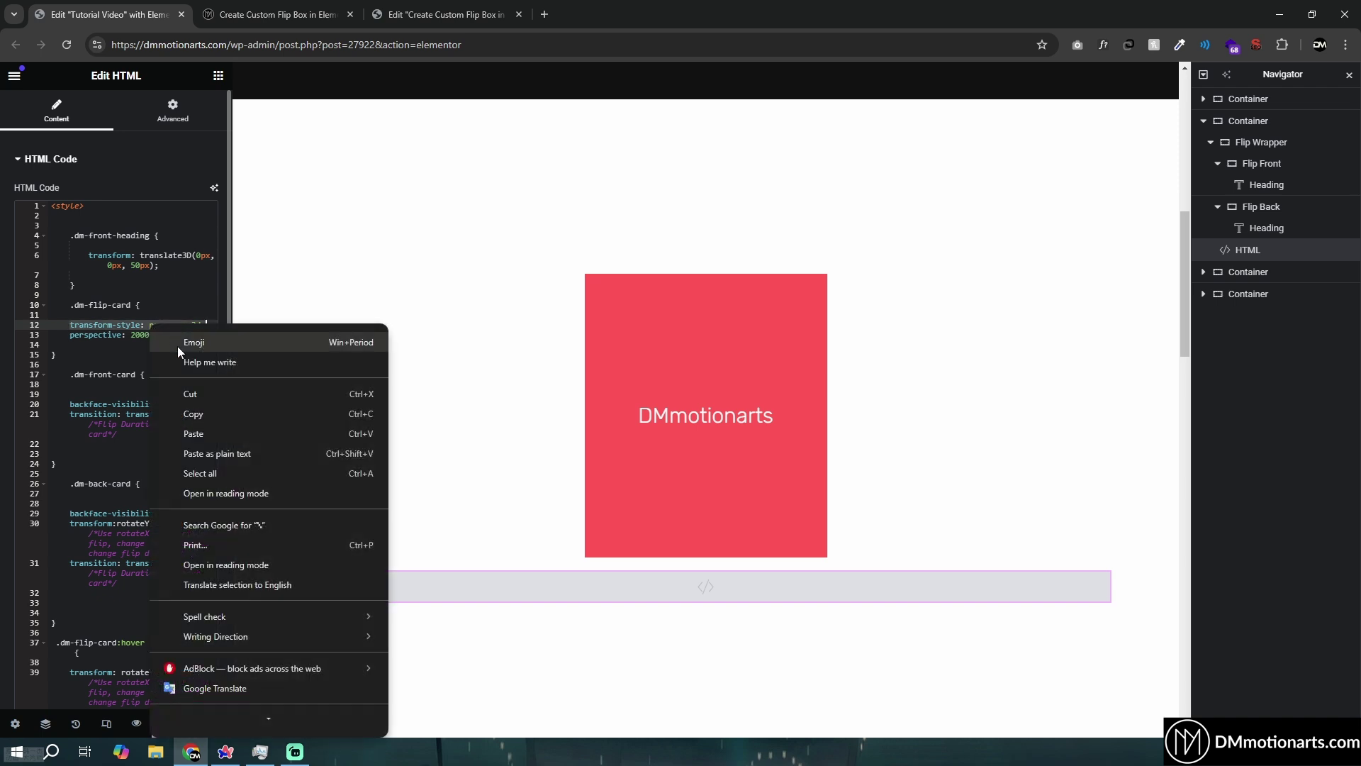
pyautogui.click(191, 414)
pyautogui.click(99, 383)
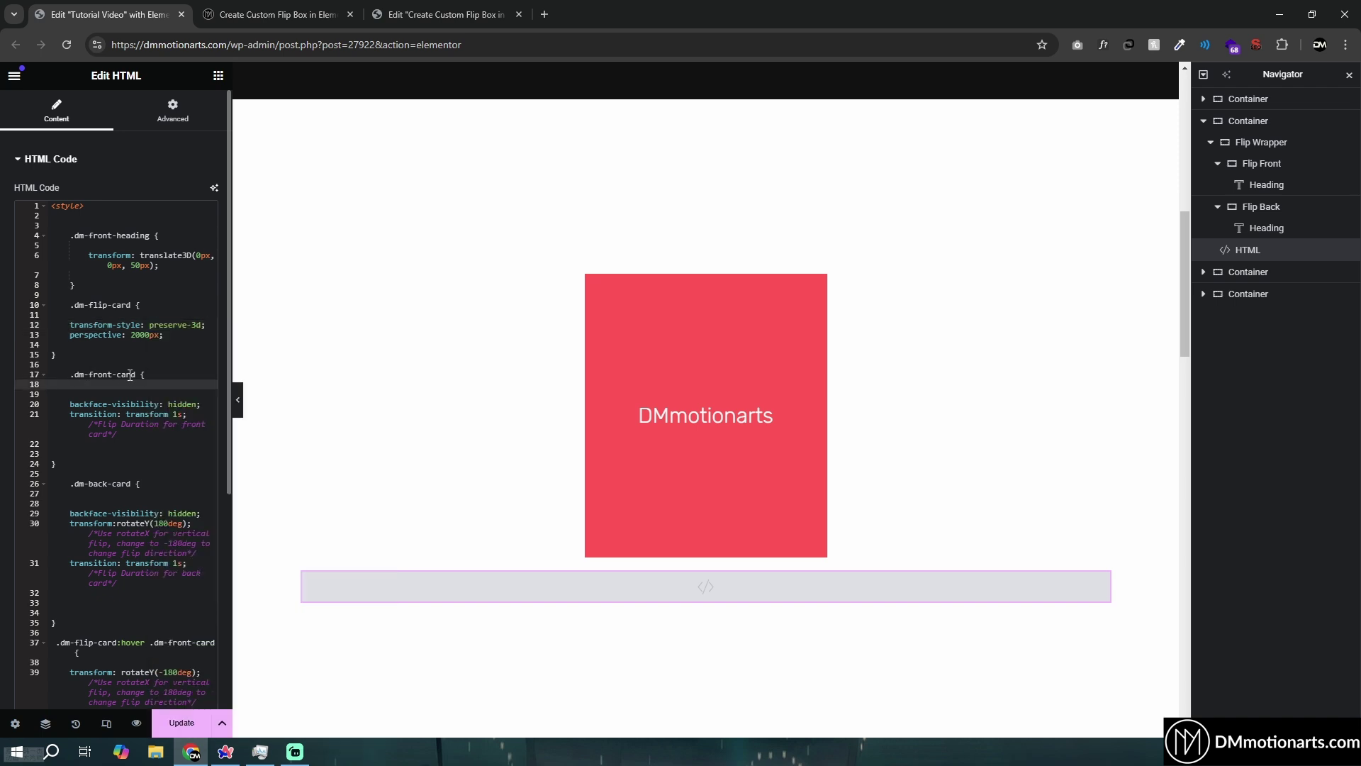
pyautogui.click(124, 392)
pyautogui.hotkey('ctrl', 'v')
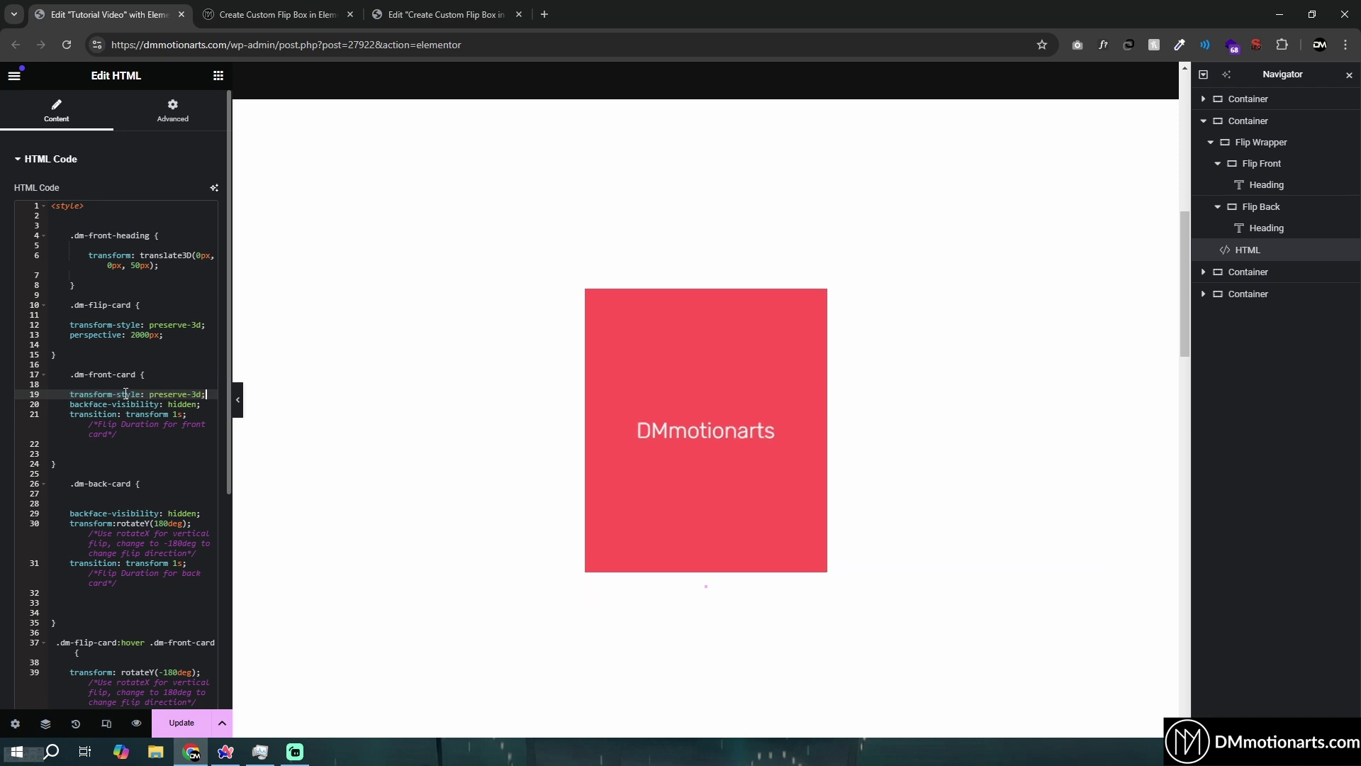
pyautogui.click(93, 500)
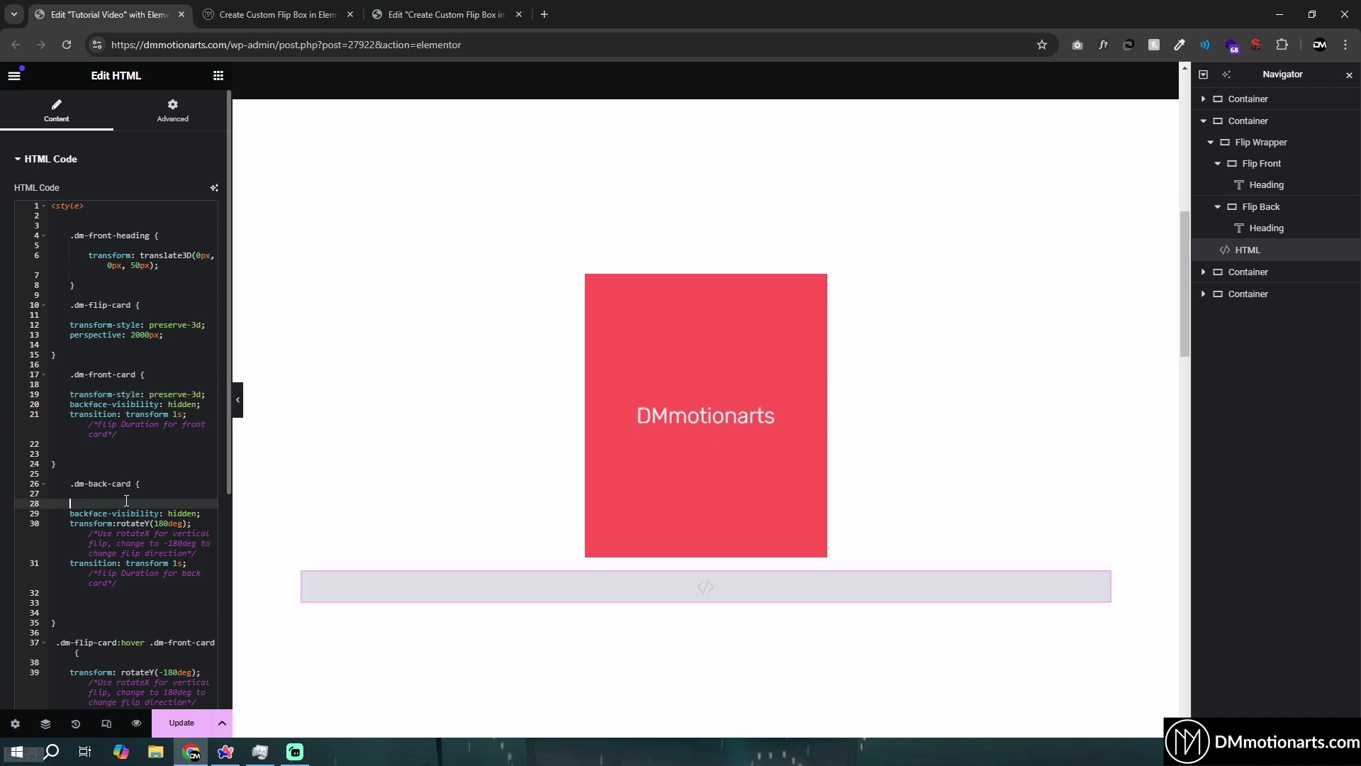
pyautogui.hotkey('ctrl', 'v')
pyautogui.moveTo(70, 394); pyautogui.dragTo(188, 392)
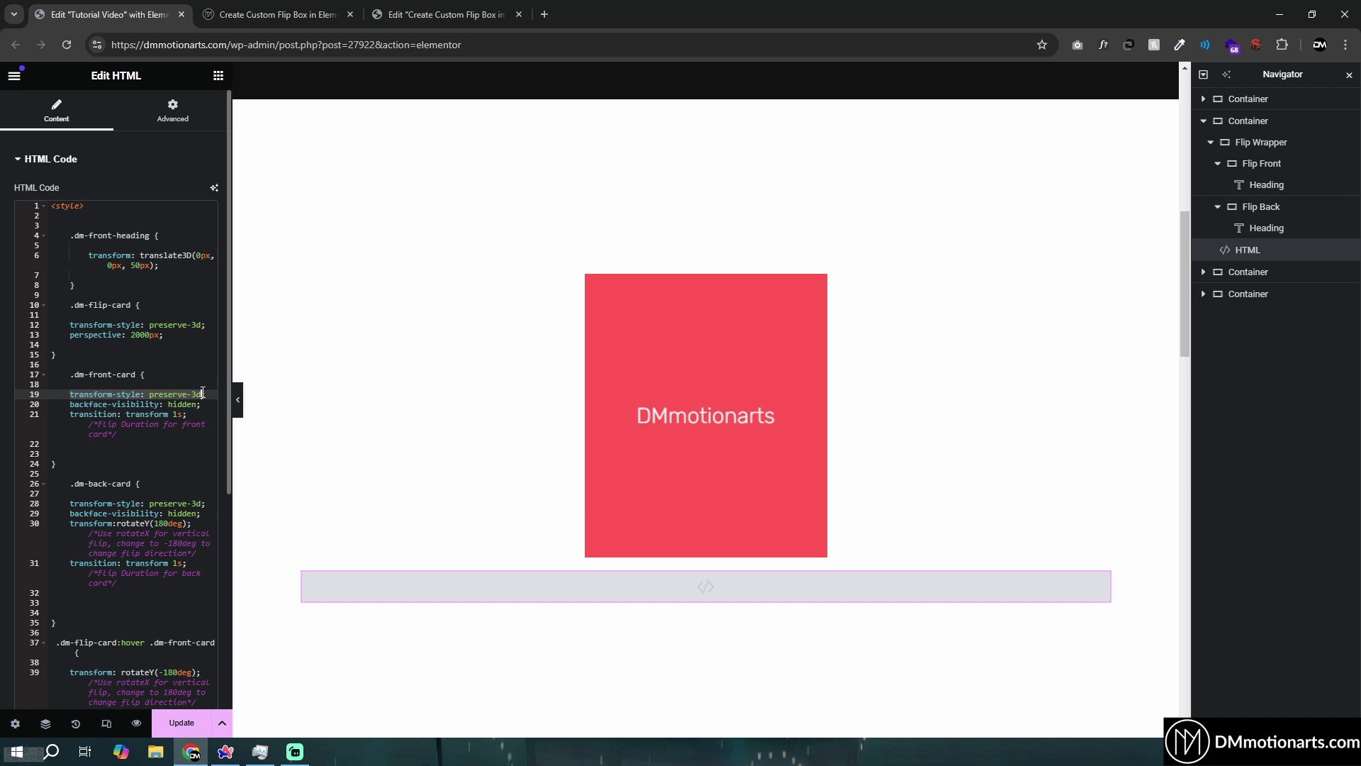
pyautogui.click(121, 503)
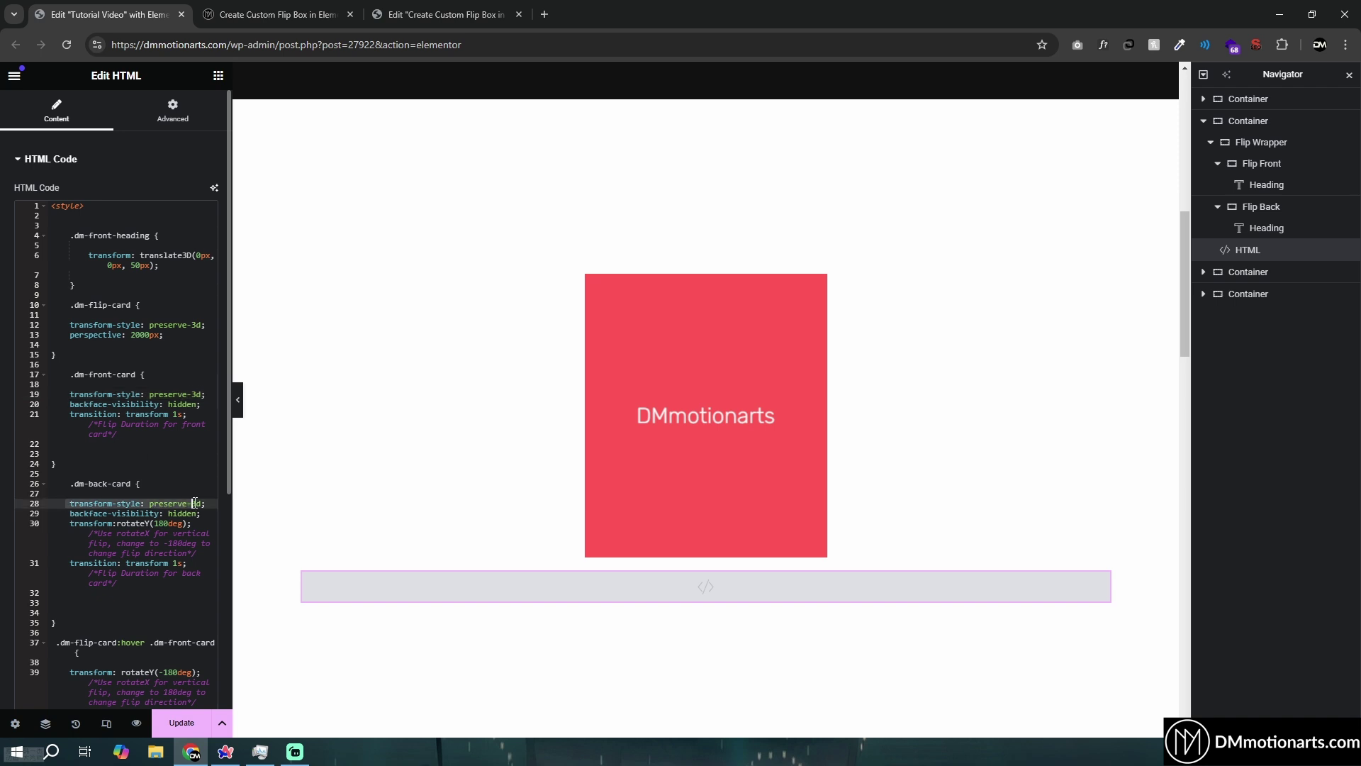
pyautogui.click(1265, 185)
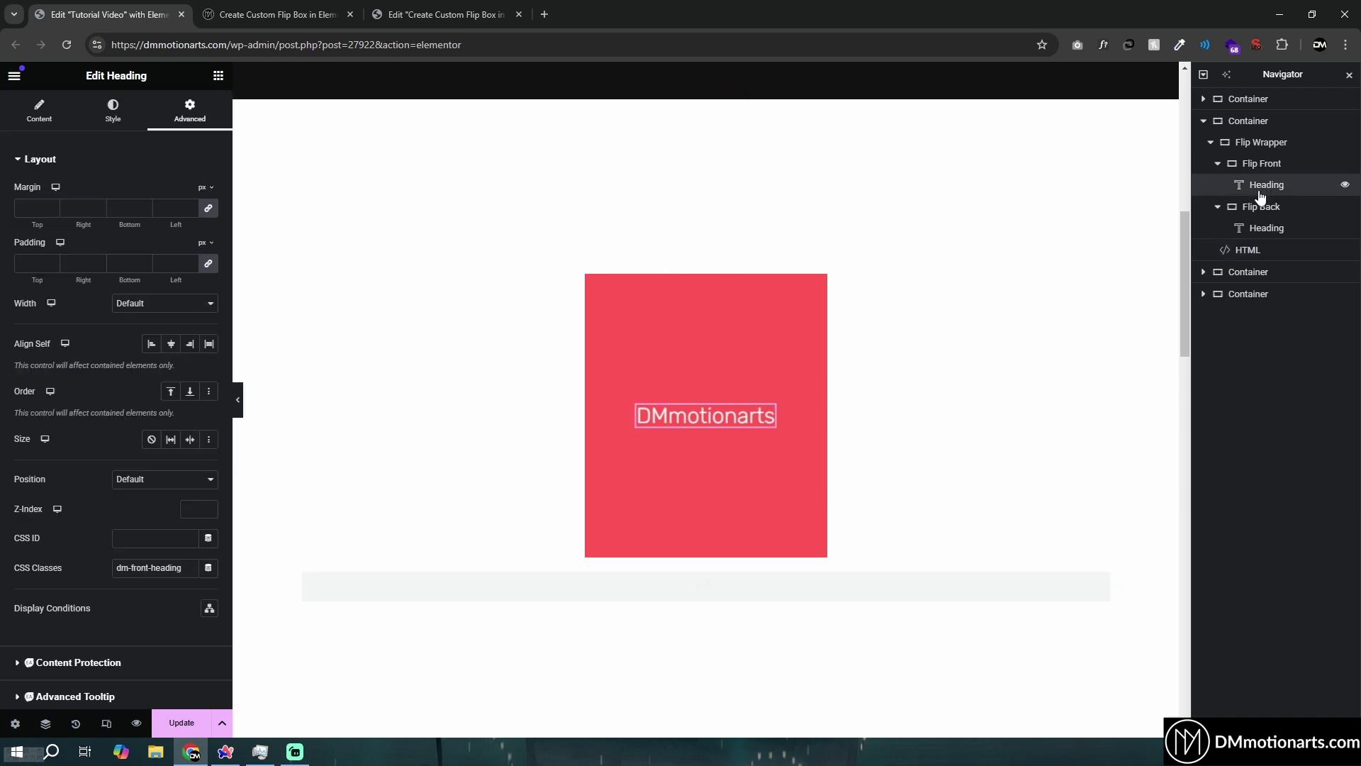
pyautogui.click(1273, 169)
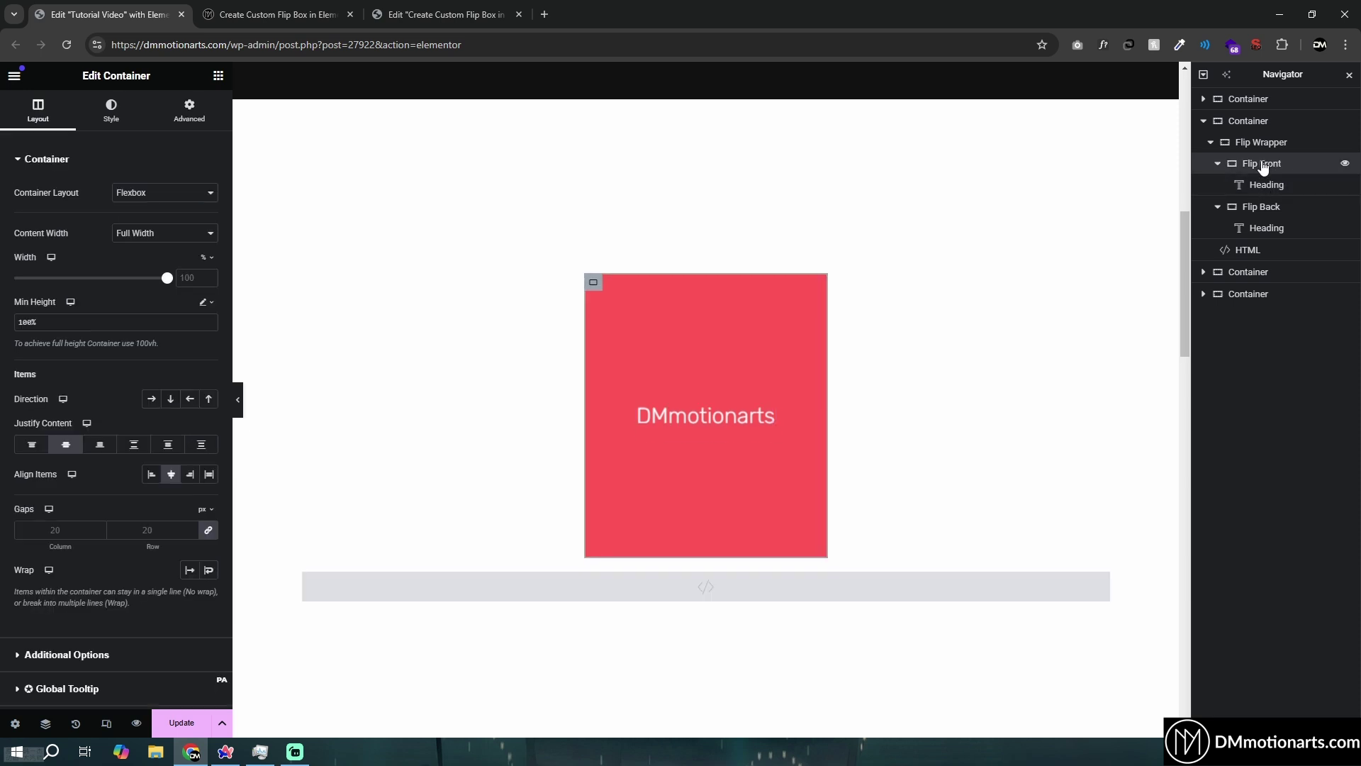
# Set the Z offset in the HTML widget's .dm-front-heading rule to 100px and preview the card's flip.
pyautogui.click(1252, 249)
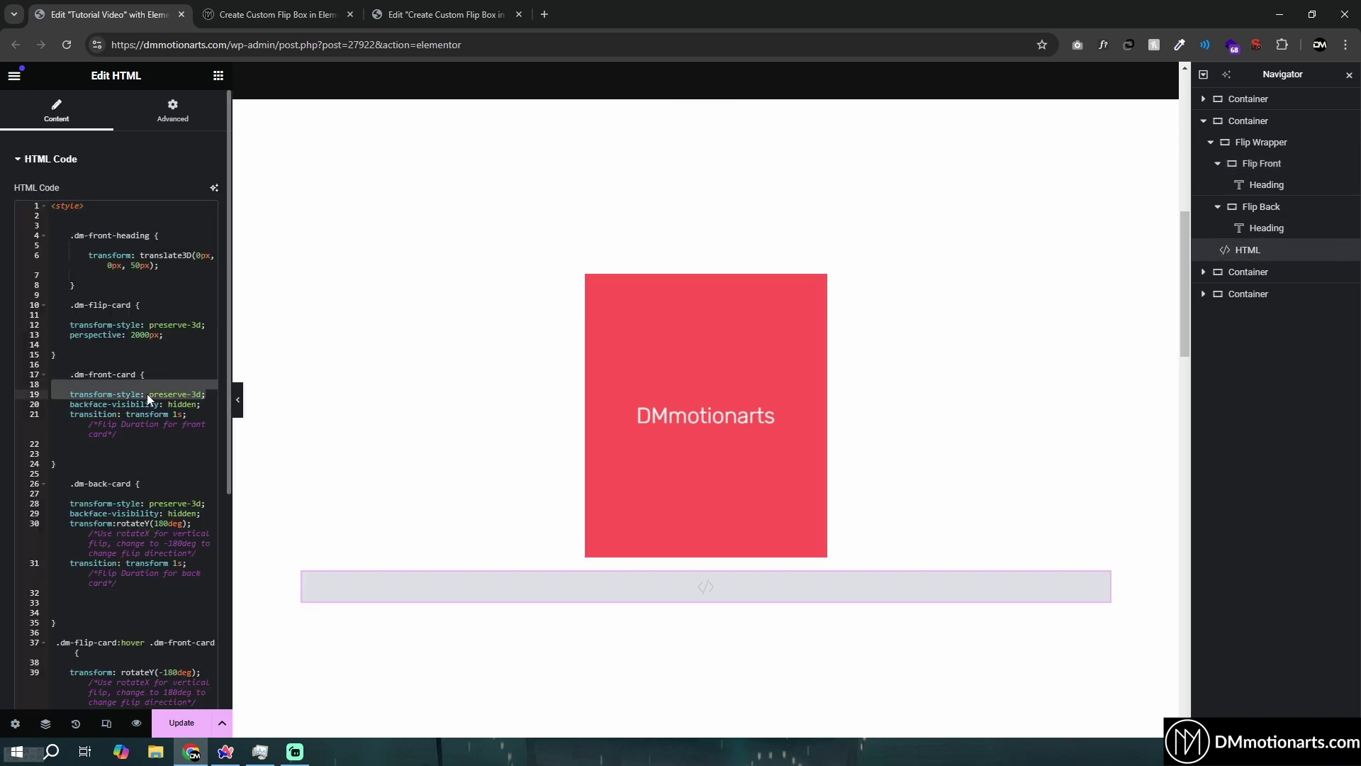
pyautogui.click(152, 273)
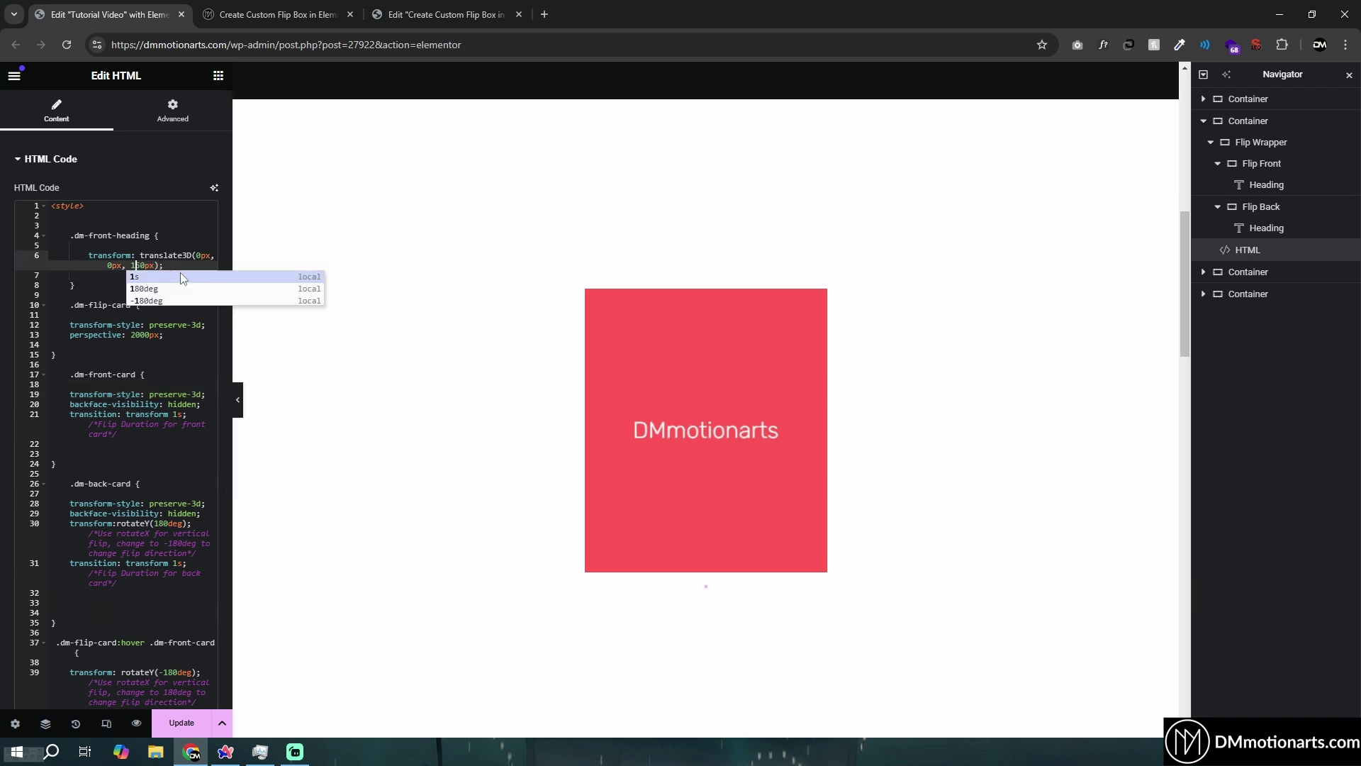
pyautogui.moveTo(724, 310)
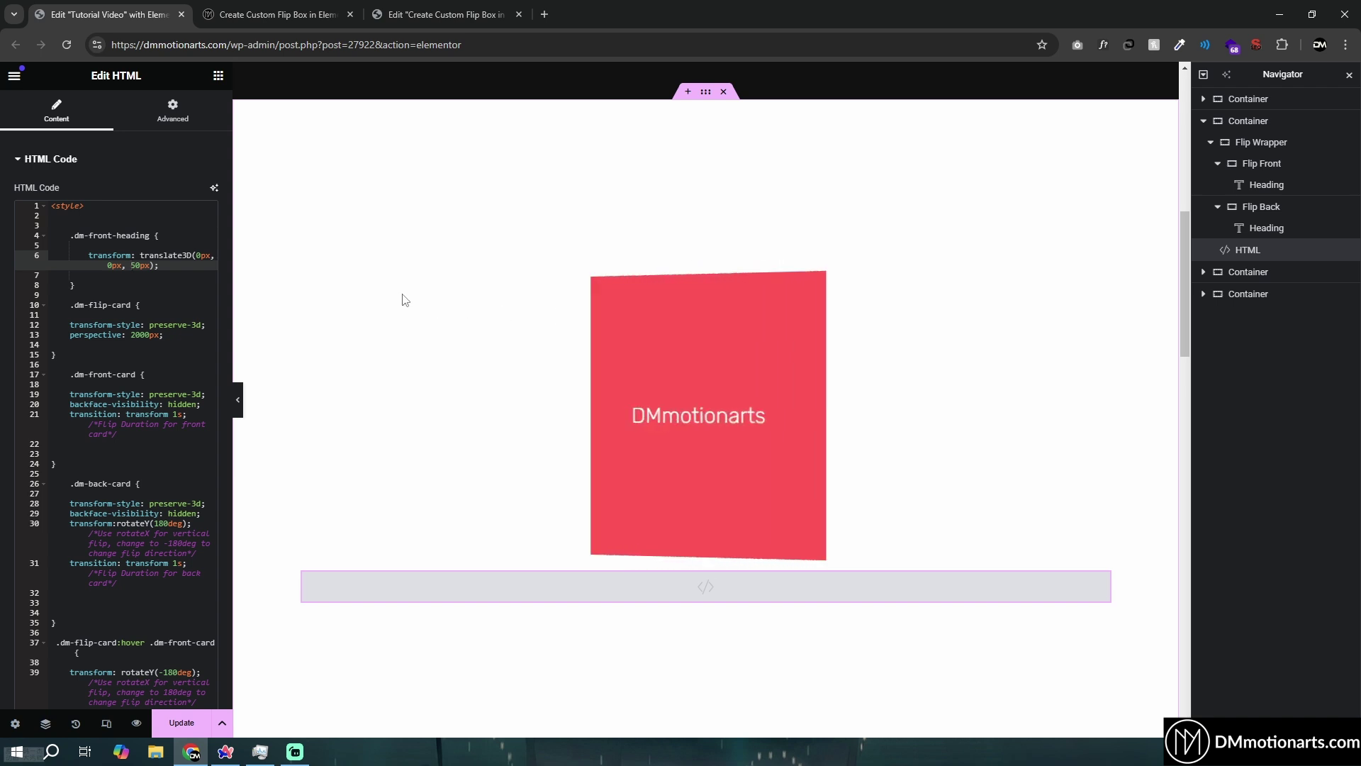
pyautogui.write('10')
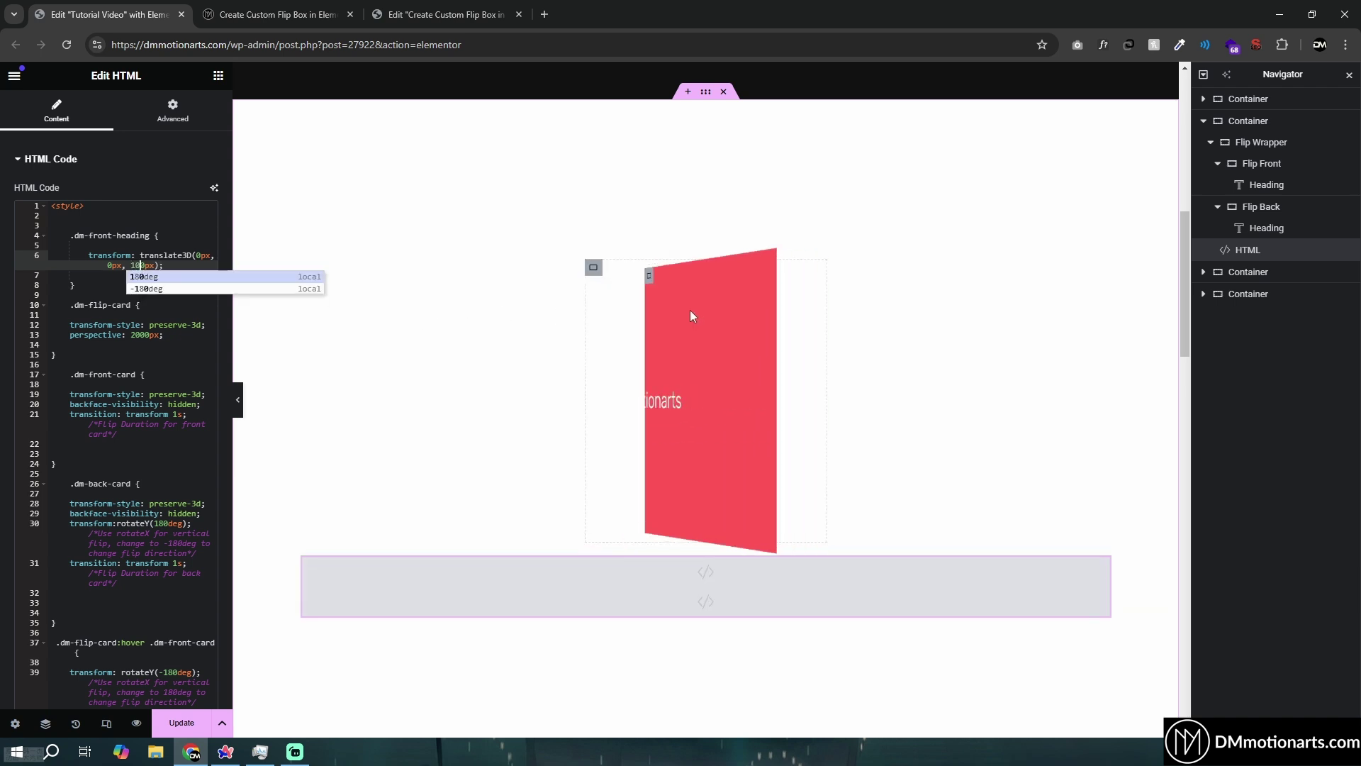
pyautogui.moveTo(596, 320)
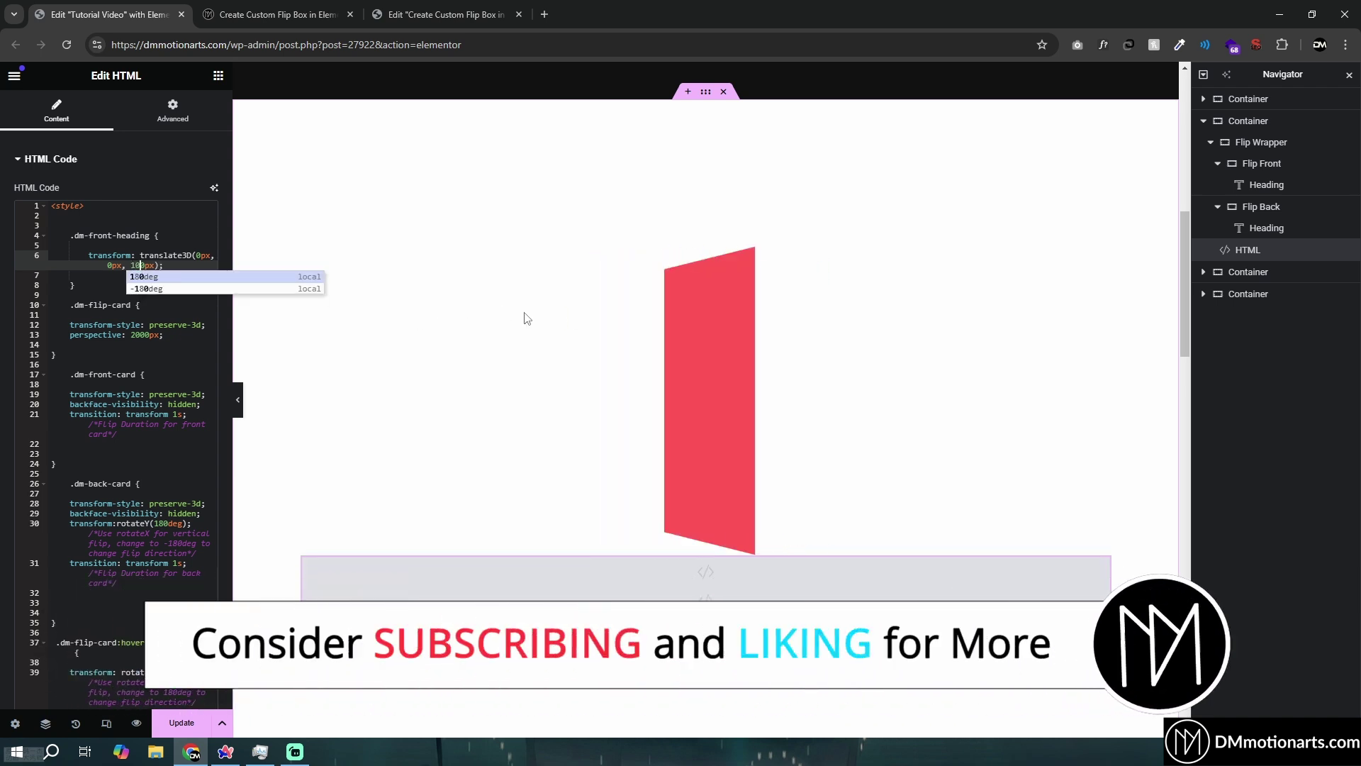
# Set the transform transition duration to 5s in both the .dm-front-card and .dm-back-card rules.
pyautogui.click(162, 412)
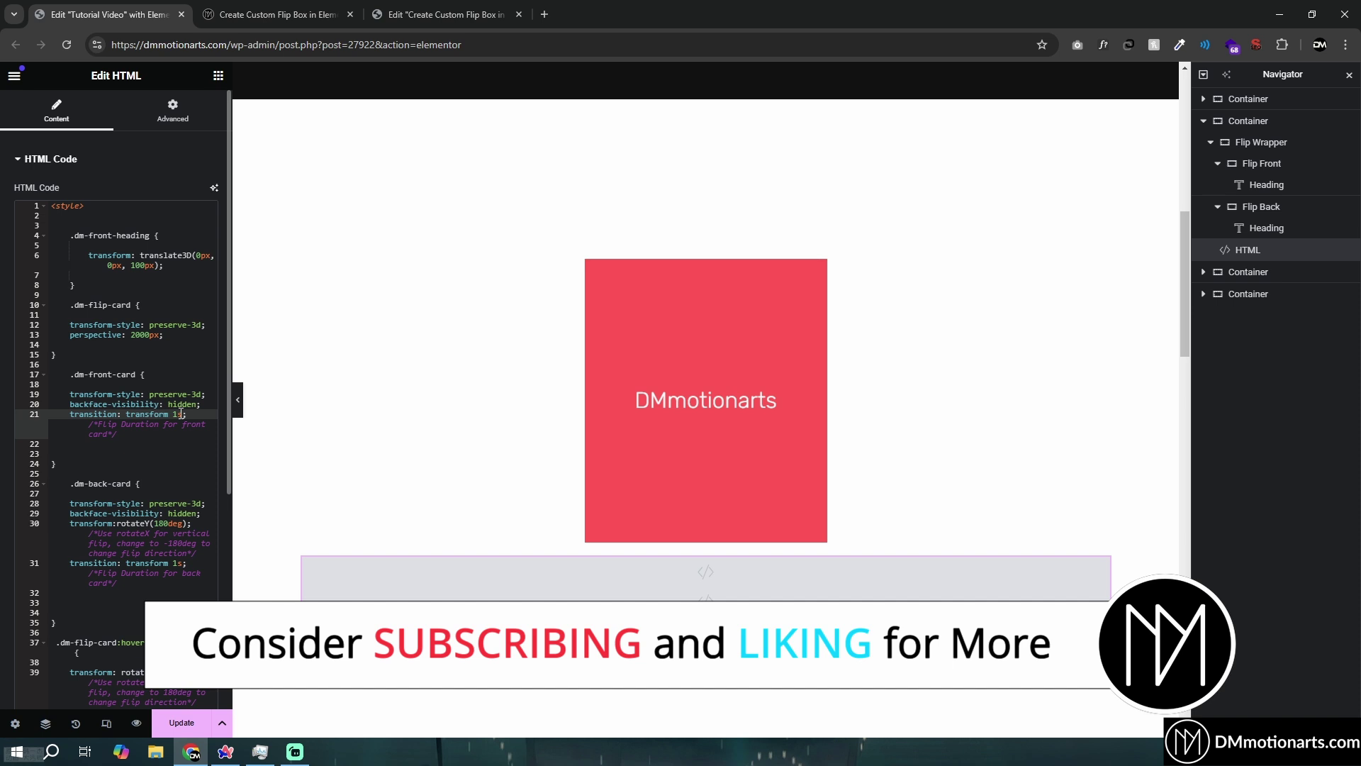
pyautogui.scroll(-2, 181, 415)
pyautogui.press('BackSpace')
pyautogui.write('5')
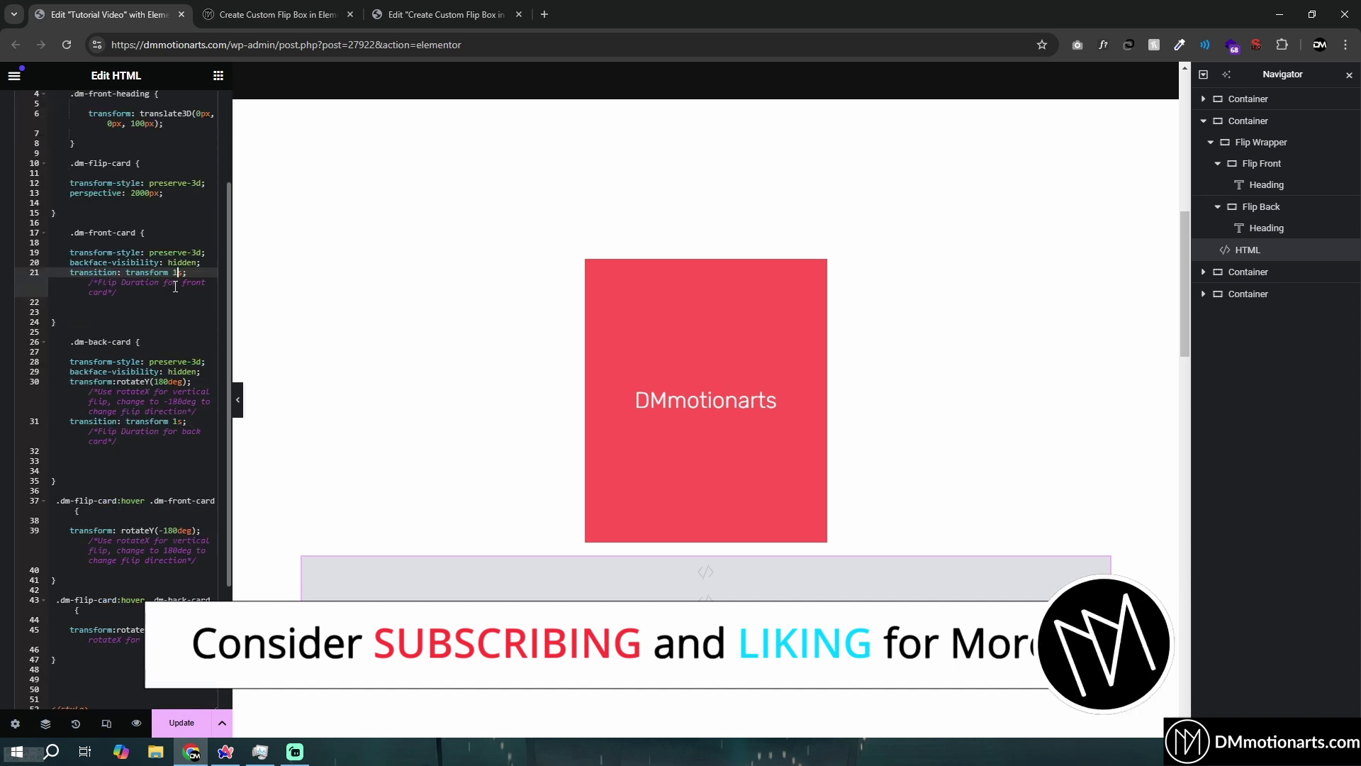
pyautogui.click(177, 422)
pyautogui.press('BackSpace')
pyautogui.write('5')
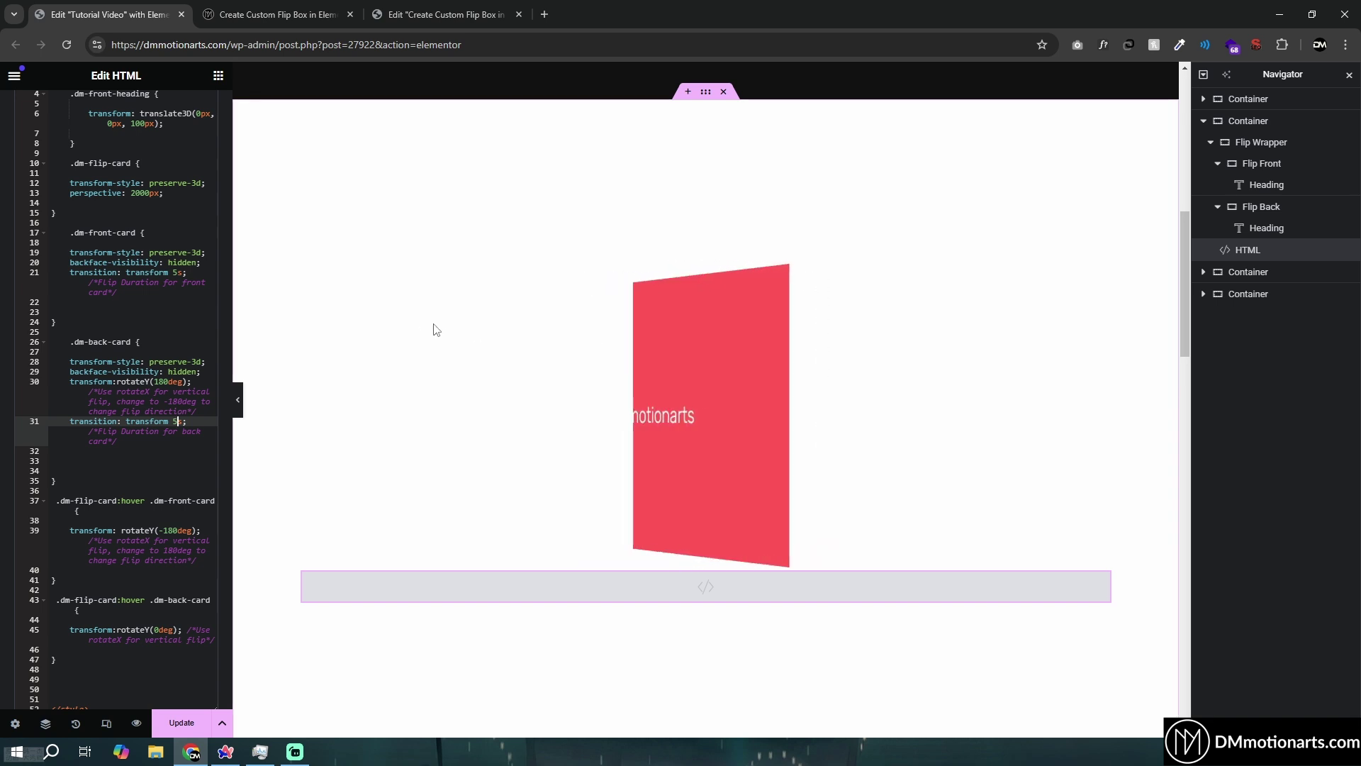
pyautogui.scroll(2, 132, 261)
pyautogui.click(132, 262)
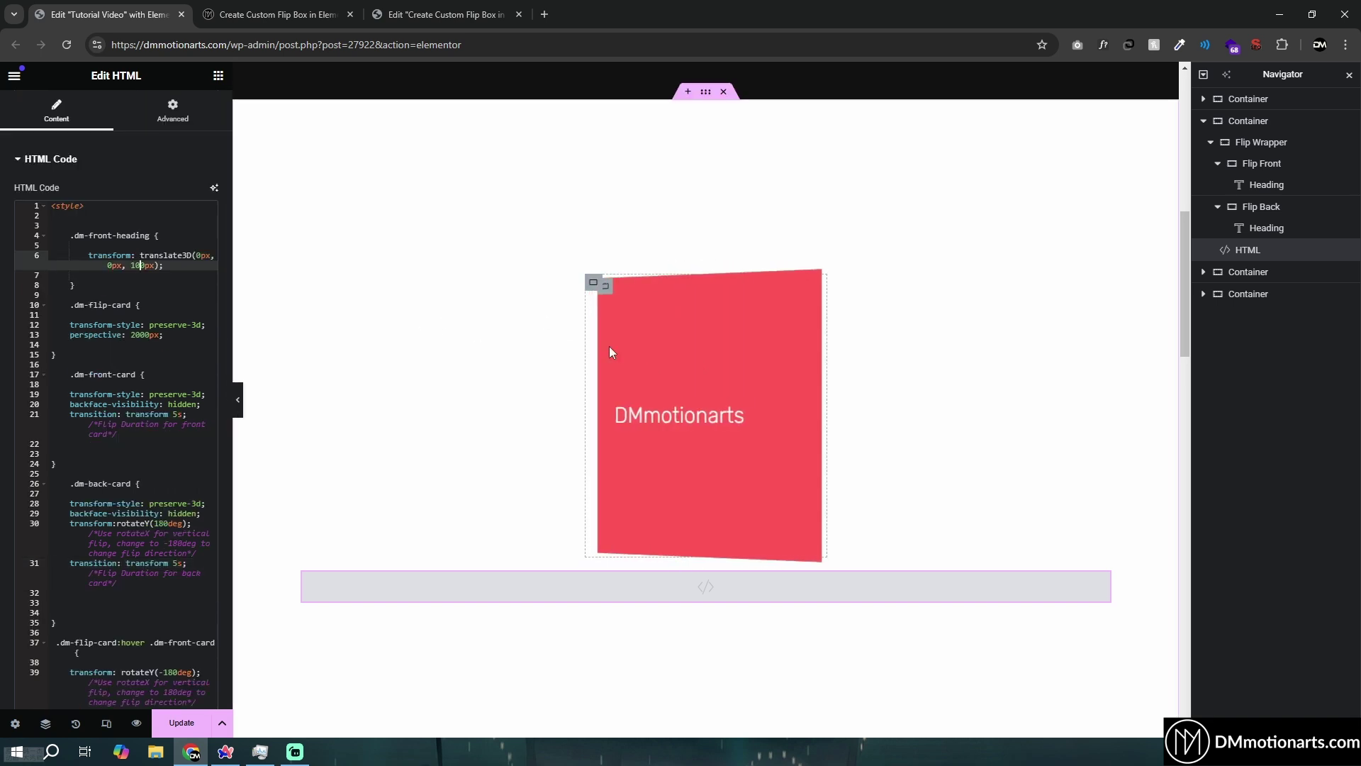
# Assign the CSS class dm-back-heading to the heading inside Flip Back.
pyautogui.click(1267, 228)
pyautogui.click(190, 112)
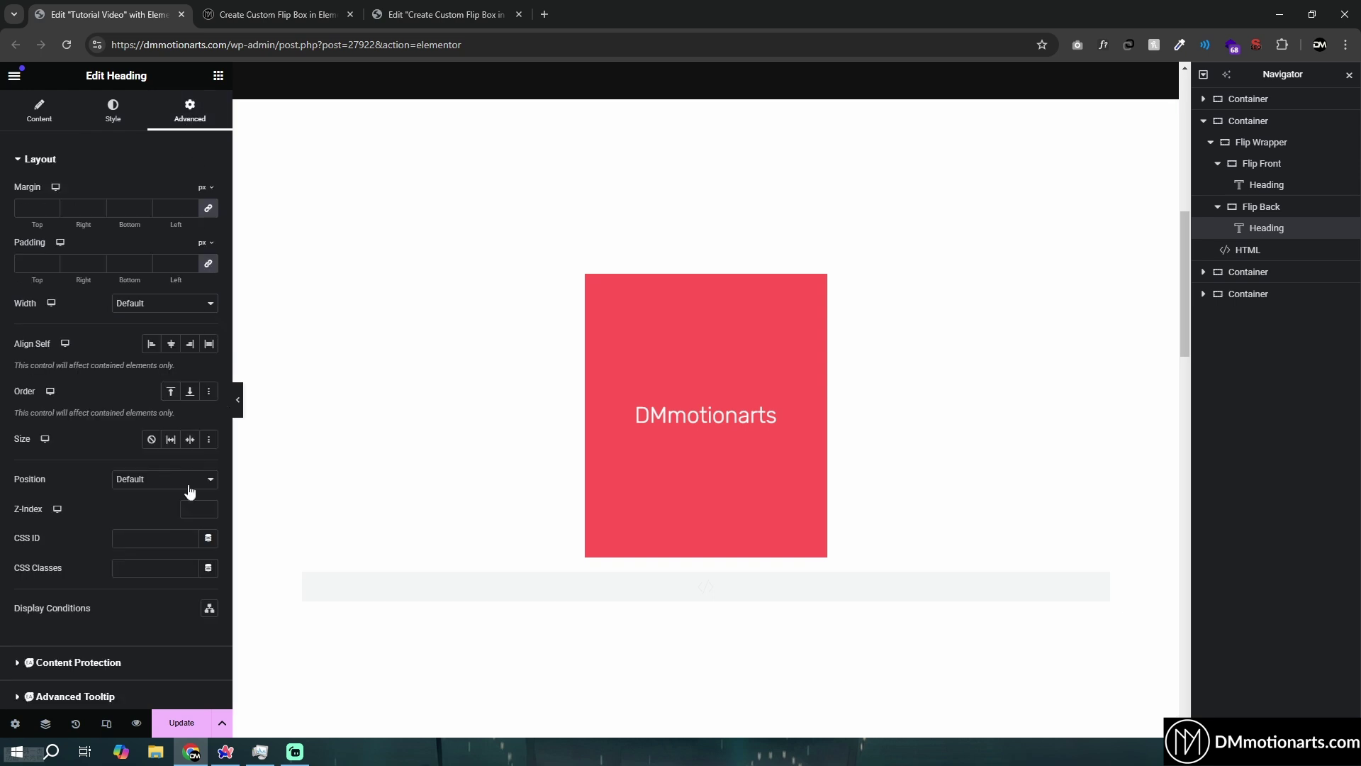
pyautogui.write('dm-back-heading')
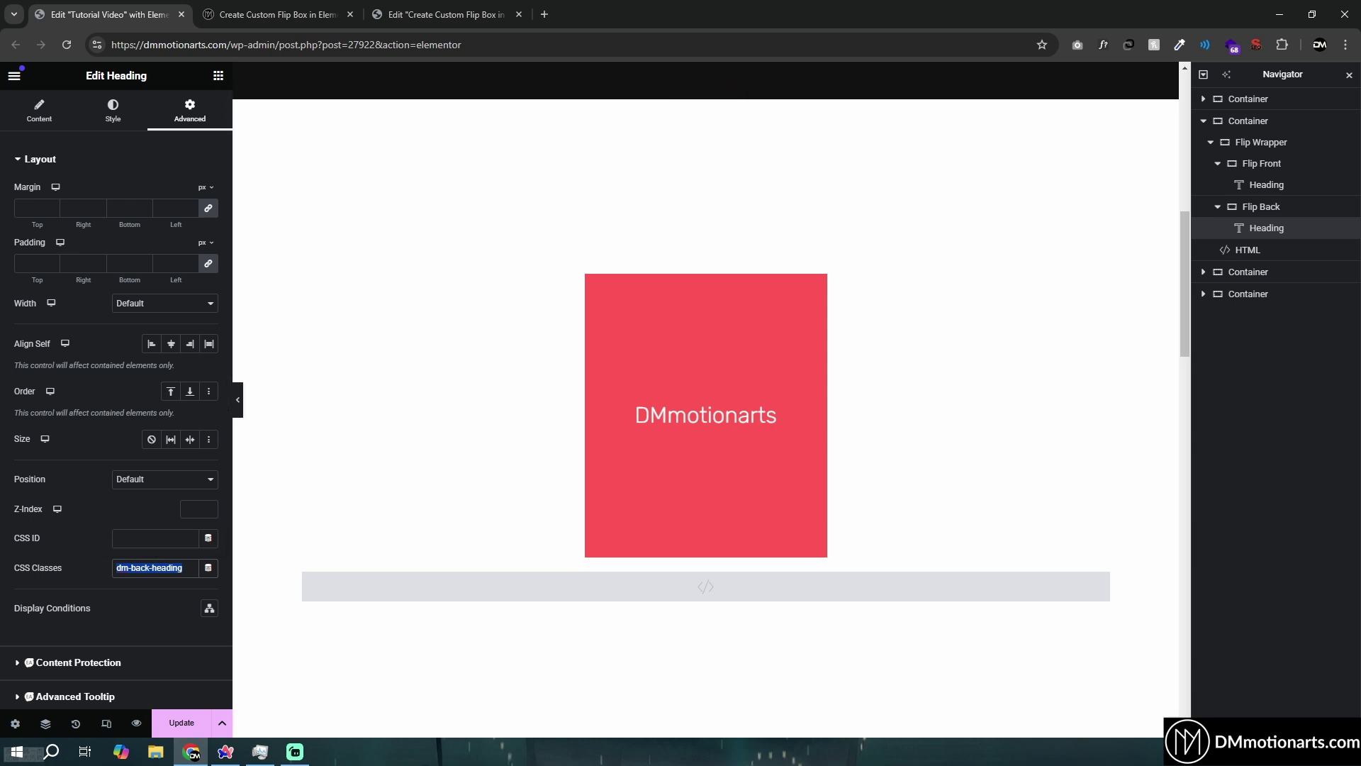
# Reuse the back heading's class name to add an empty .dm-back-heading rule above .dm-flip-card in the HTML widget's style block.
pyautogui.click(1250, 251)
pyautogui.press('Return')
pyautogui.press('Return')
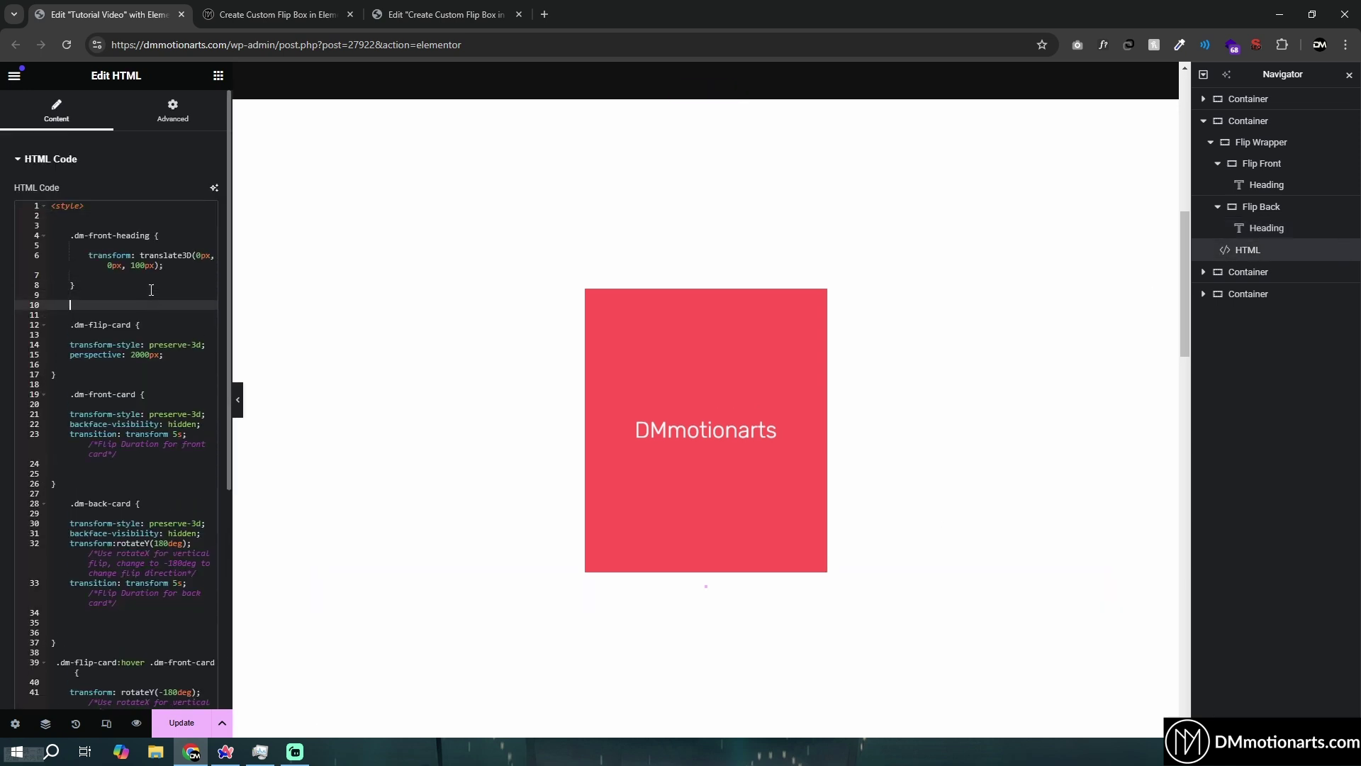
pyautogui.write('.')
pyautogui.hotkey('ctrl', 'v')
pyautogui.write('{')
pyautogui.press('Return')
pyautogui.press('Return')
pyautogui.press('Return')
pyautogui.press('Up')
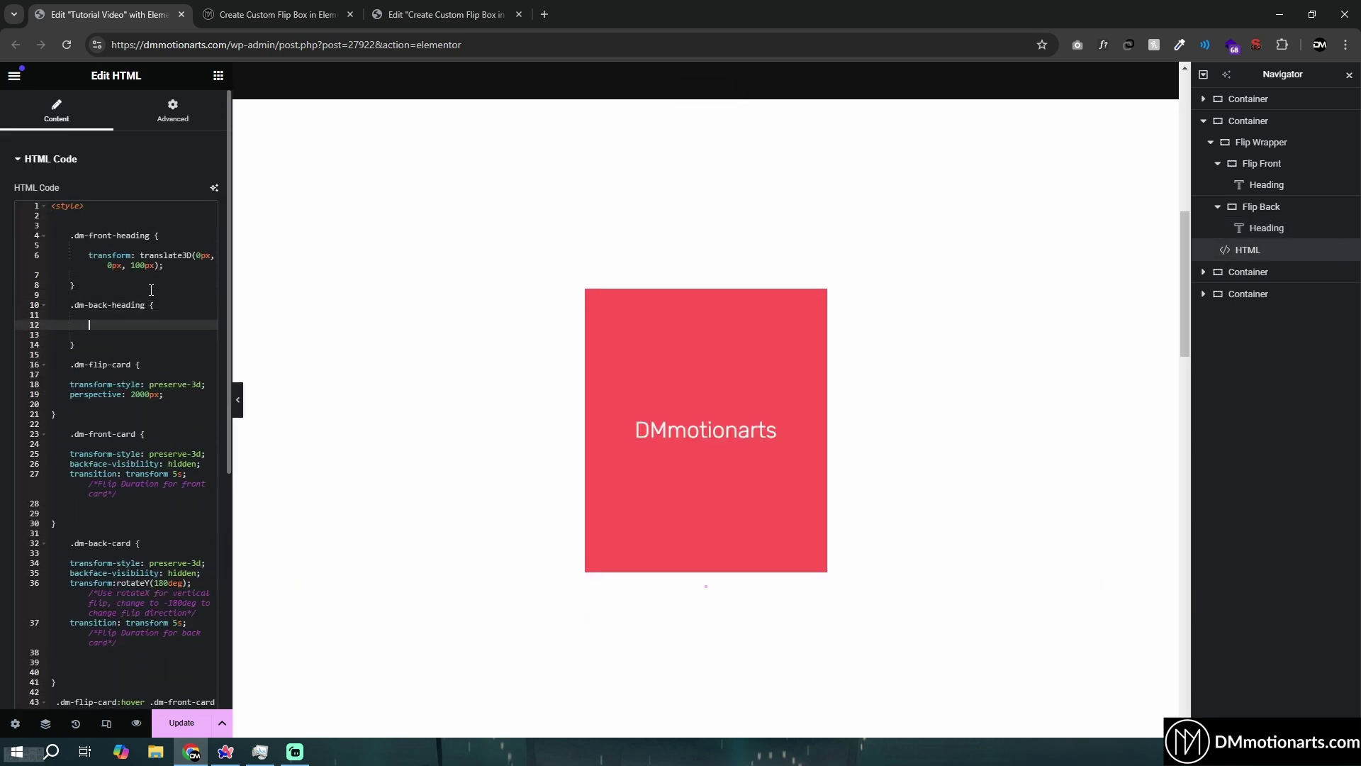
# Copy the translate3D(0px, 0px, 100px) transform declaration from .dm-front-heading into the .dm-back-heading rule and preview the flip.
pyautogui.write('t')
pyautogui.click(124, 255)
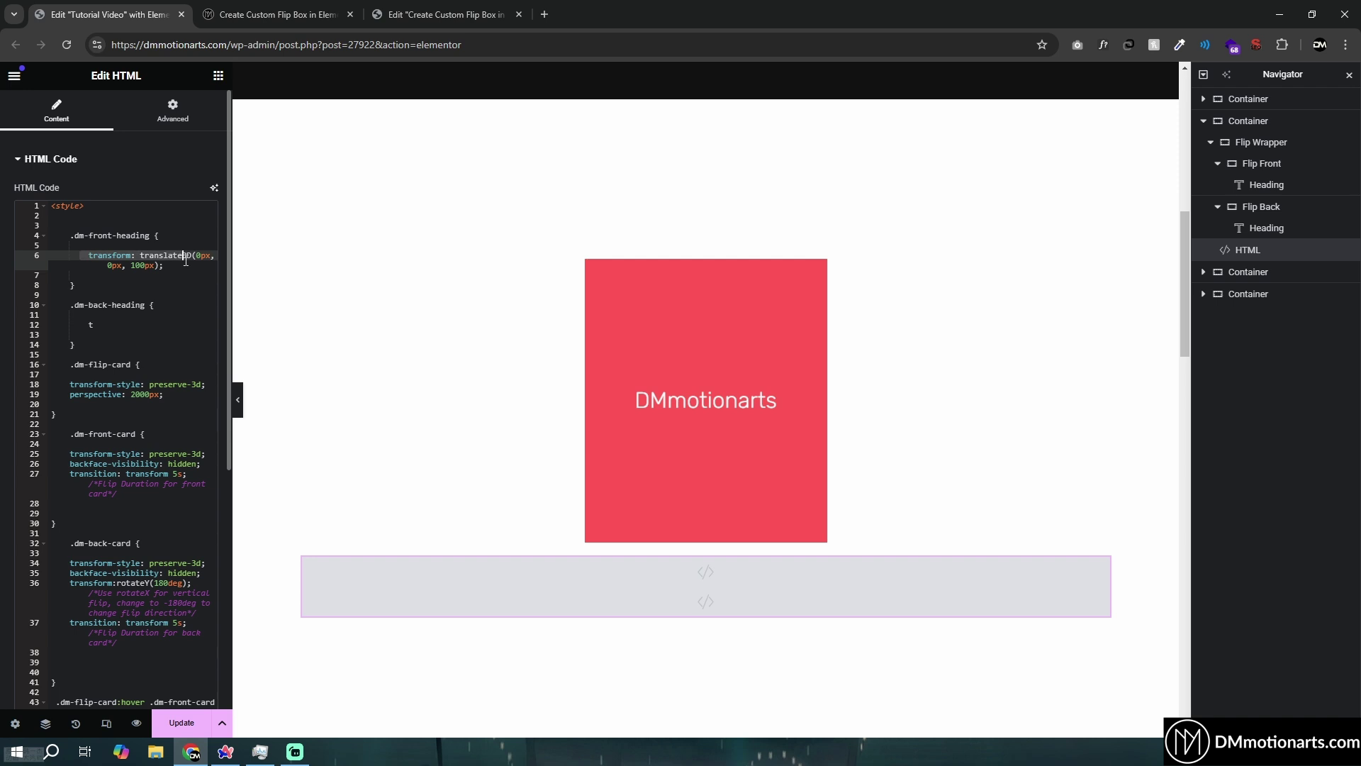
pyautogui.doubleClick(93, 324)
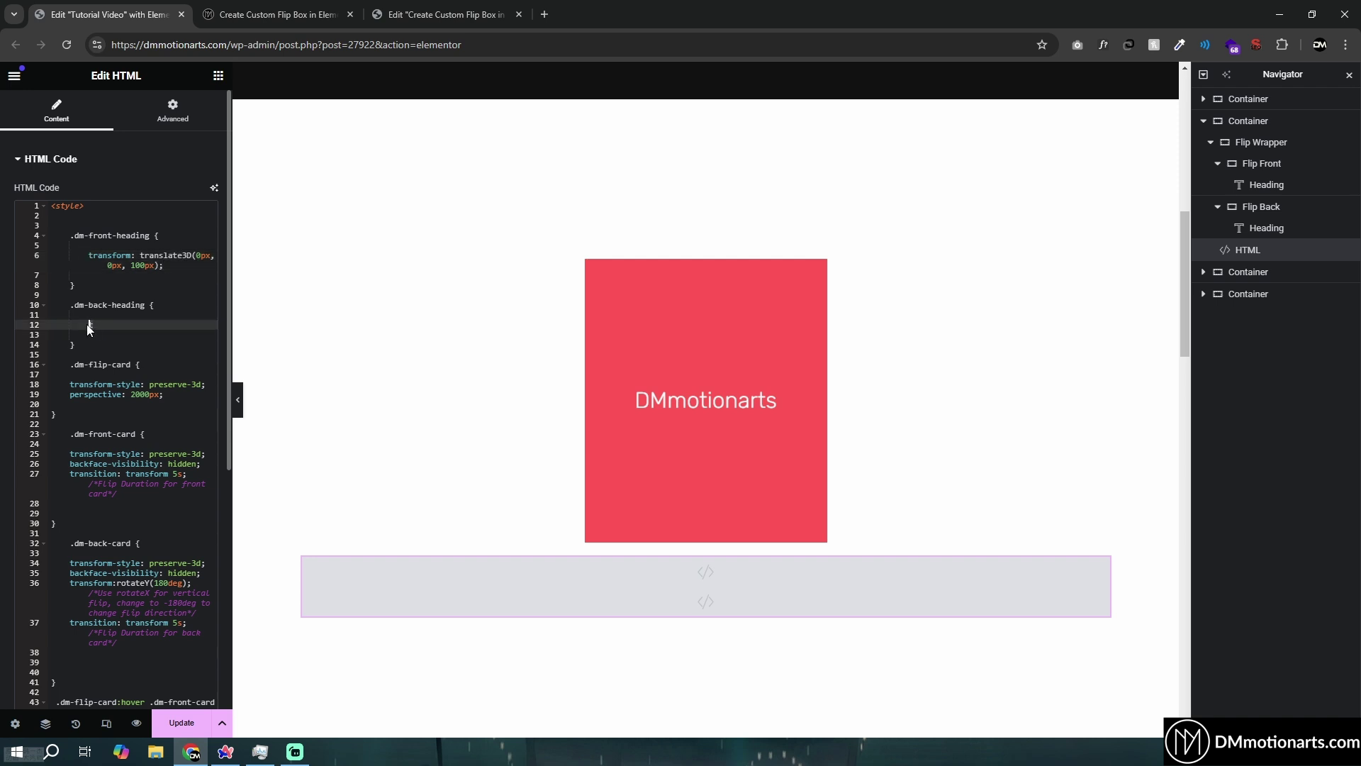
pyautogui.hotkey('ctrl', 'v')
pyautogui.moveTo(688, 364)
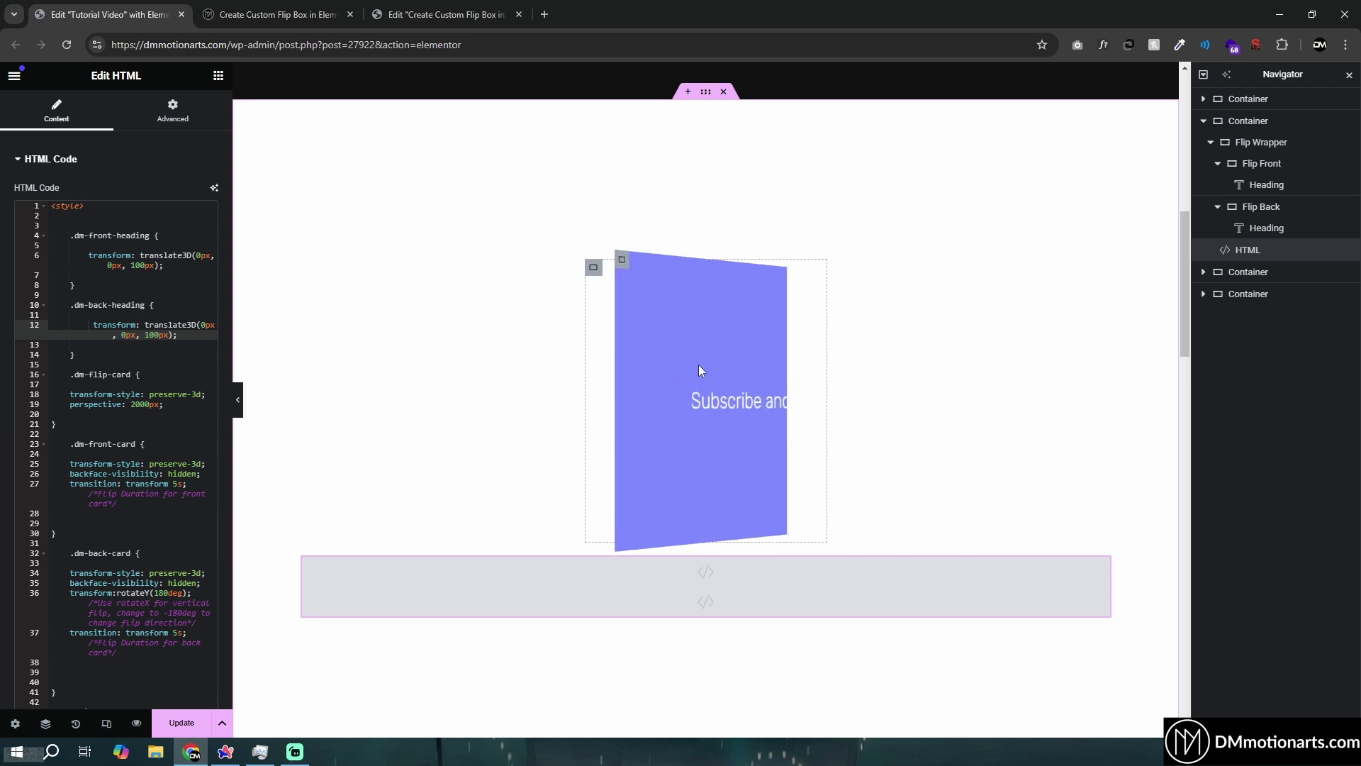
# Give the container surrounding the flip box a classic background colour of #303030.
pyautogui.click(705, 92)
pyautogui.click(111, 111)
pyautogui.click(151, 222)
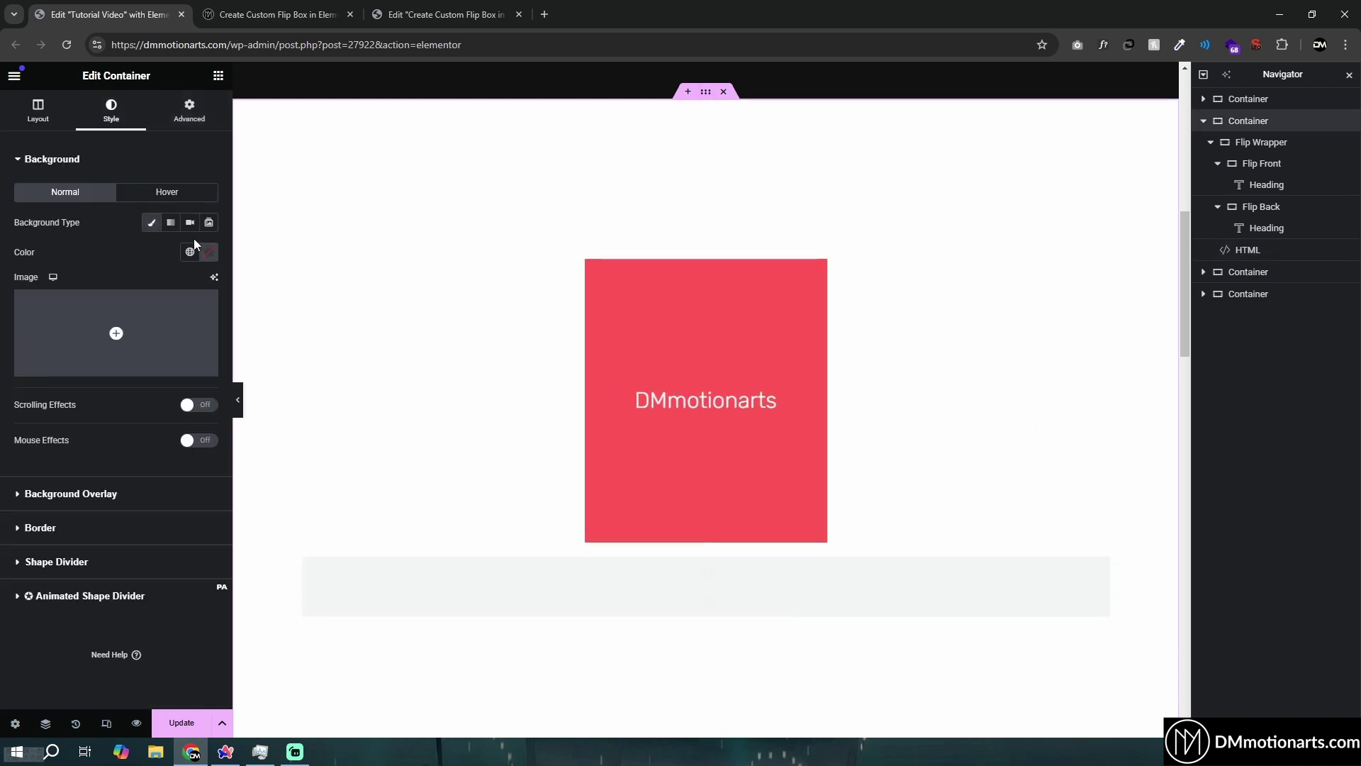
pyautogui.click(209, 252)
pyautogui.moveTo(123, 394); pyautogui.dragTo(124, 397)
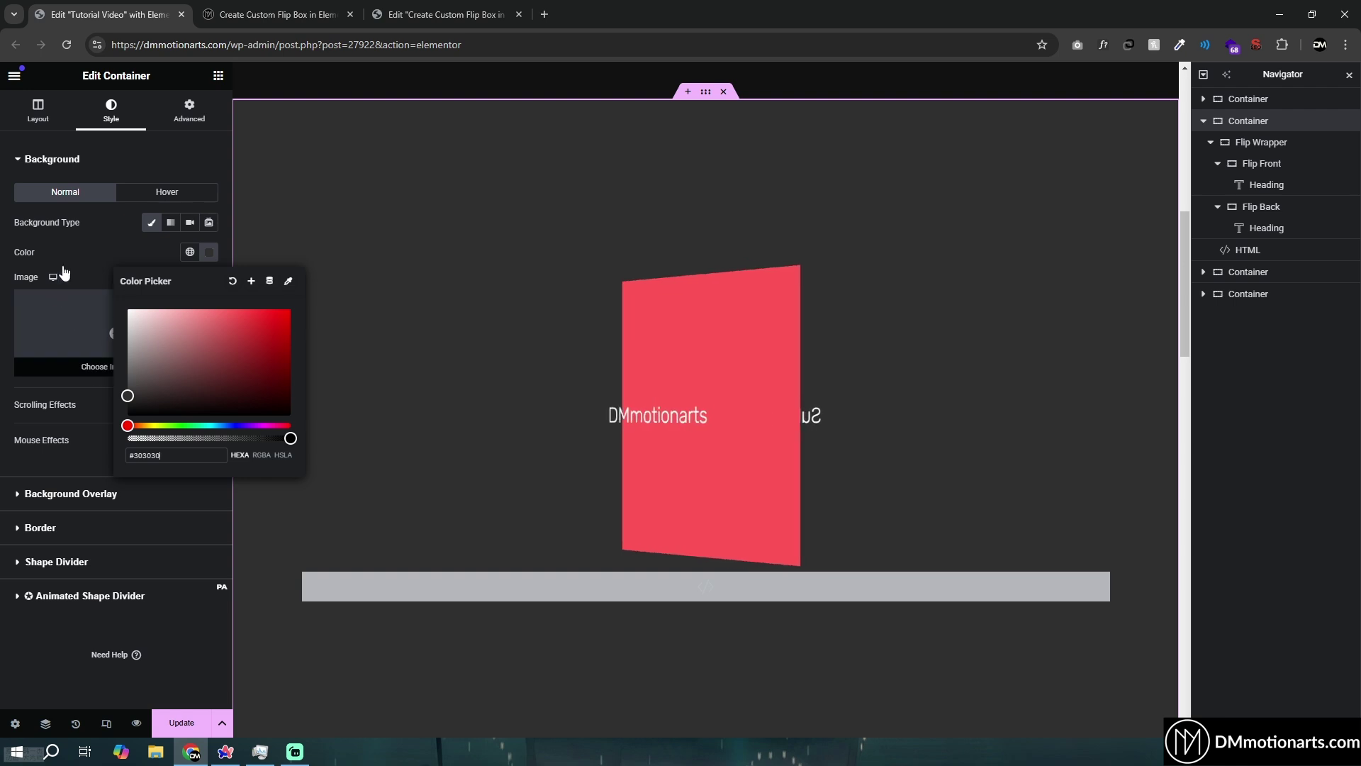
pyautogui.click(251, 291)
# Add an Icon widget with a surprised-face icon below the heading inside Flip Front.
pyautogui.click(219, 75)
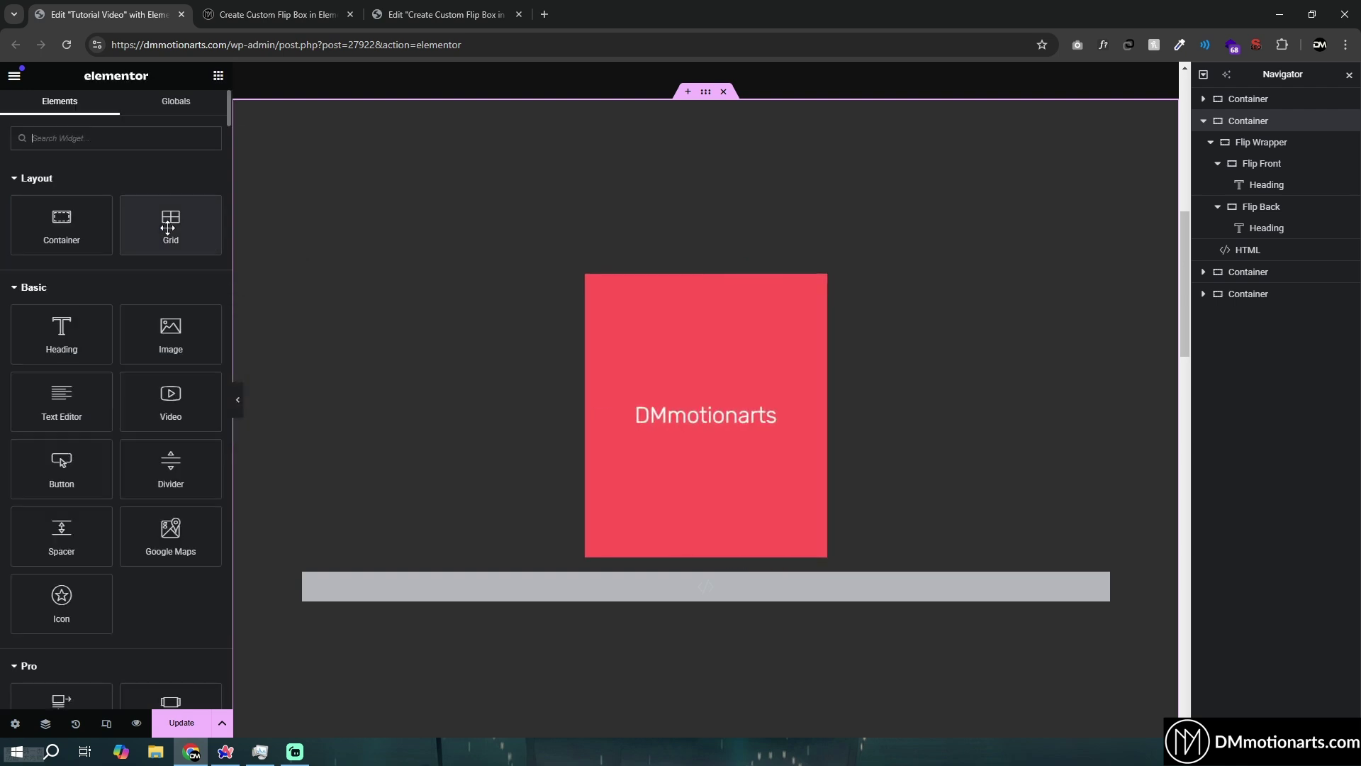
pyautogui.click(1255, 164)
pyautogui.click(219, 76)
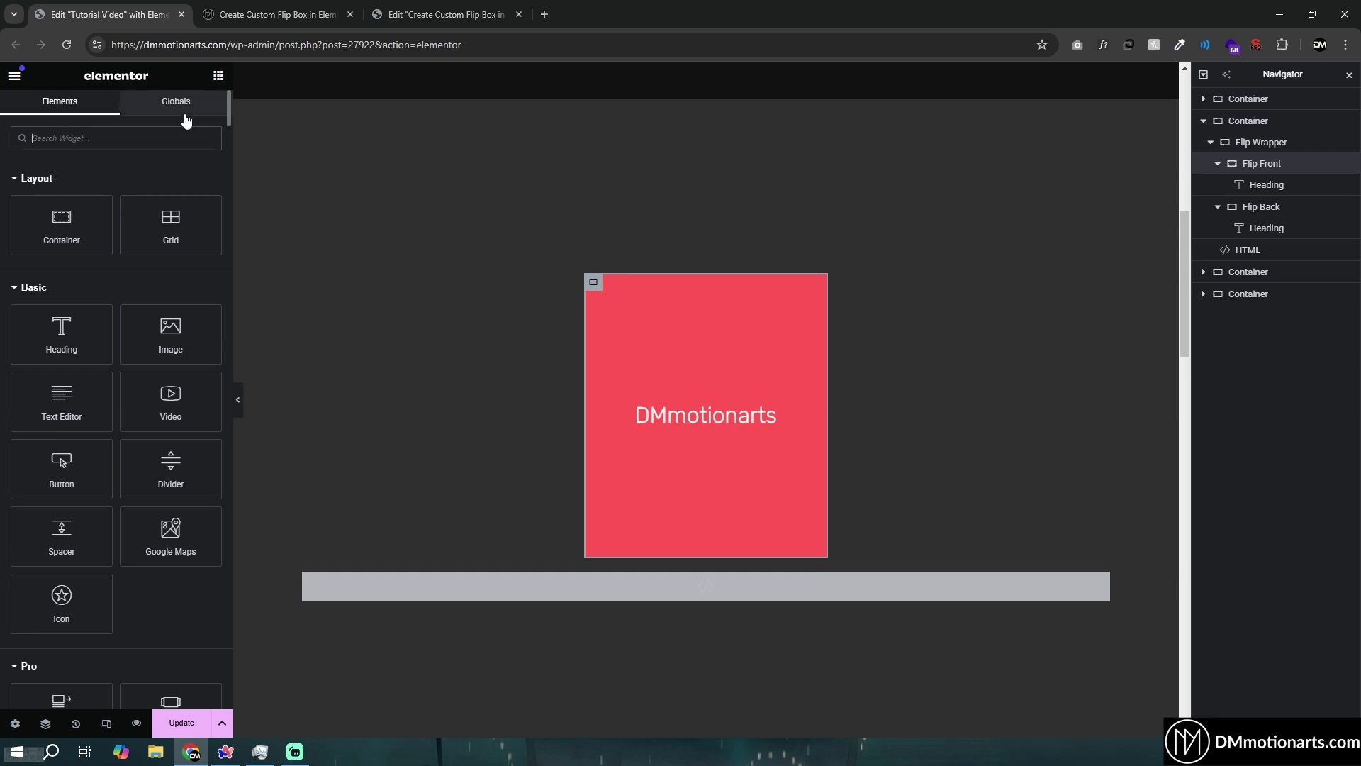
pyautogui.write('icon')
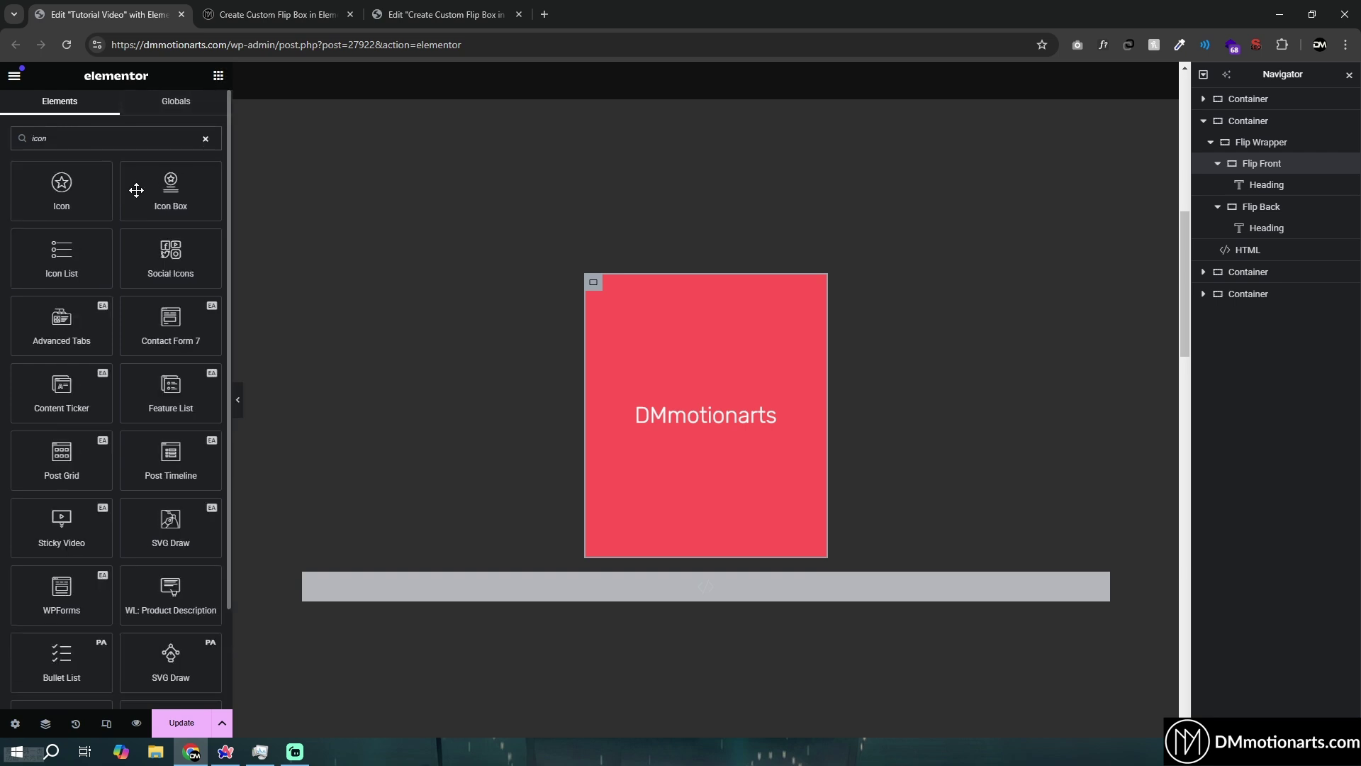
pyautogui.click(67, 206)
pyautogui.click(163, 276)
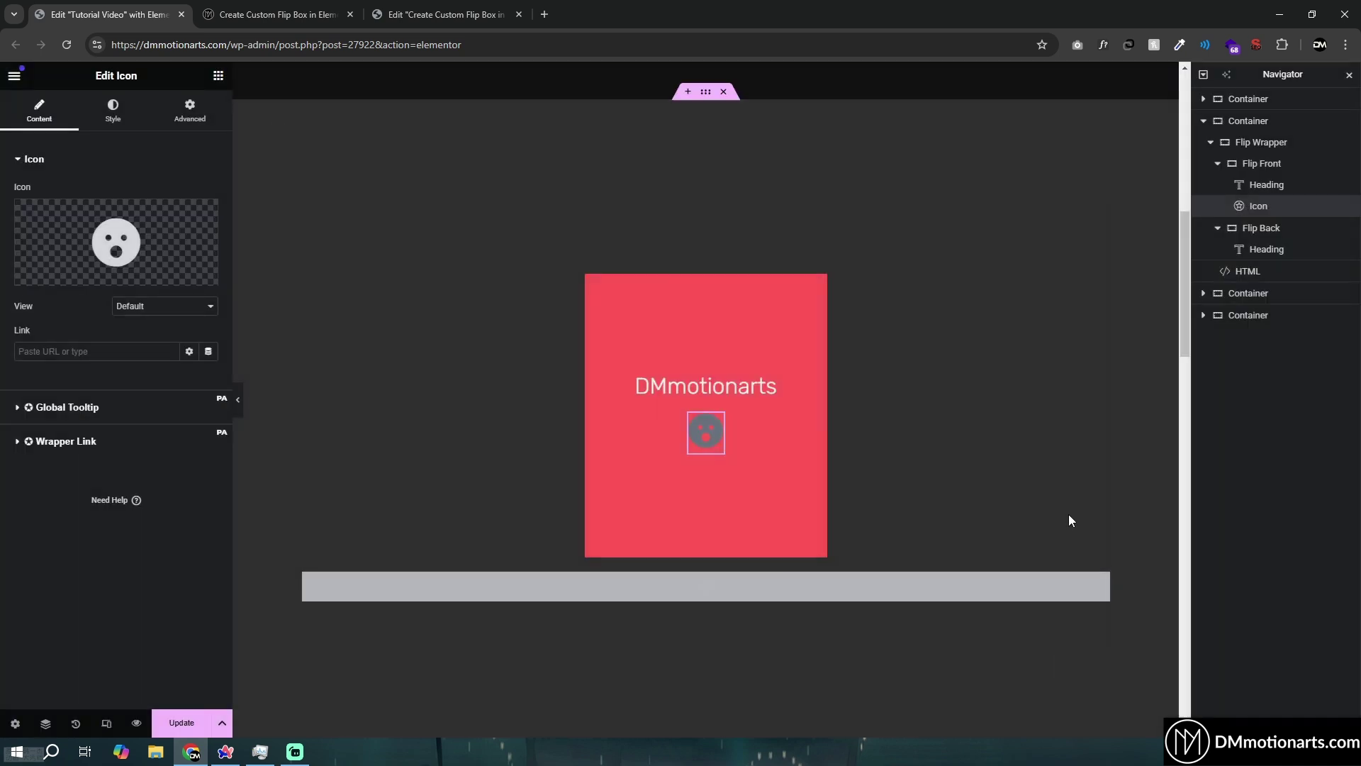
# Set the front icon's primary colour to bright yellow and assign it the CSS class dm-front-icon.
pyautogui.click(112, 111)
pyautogui.click(216, 258)
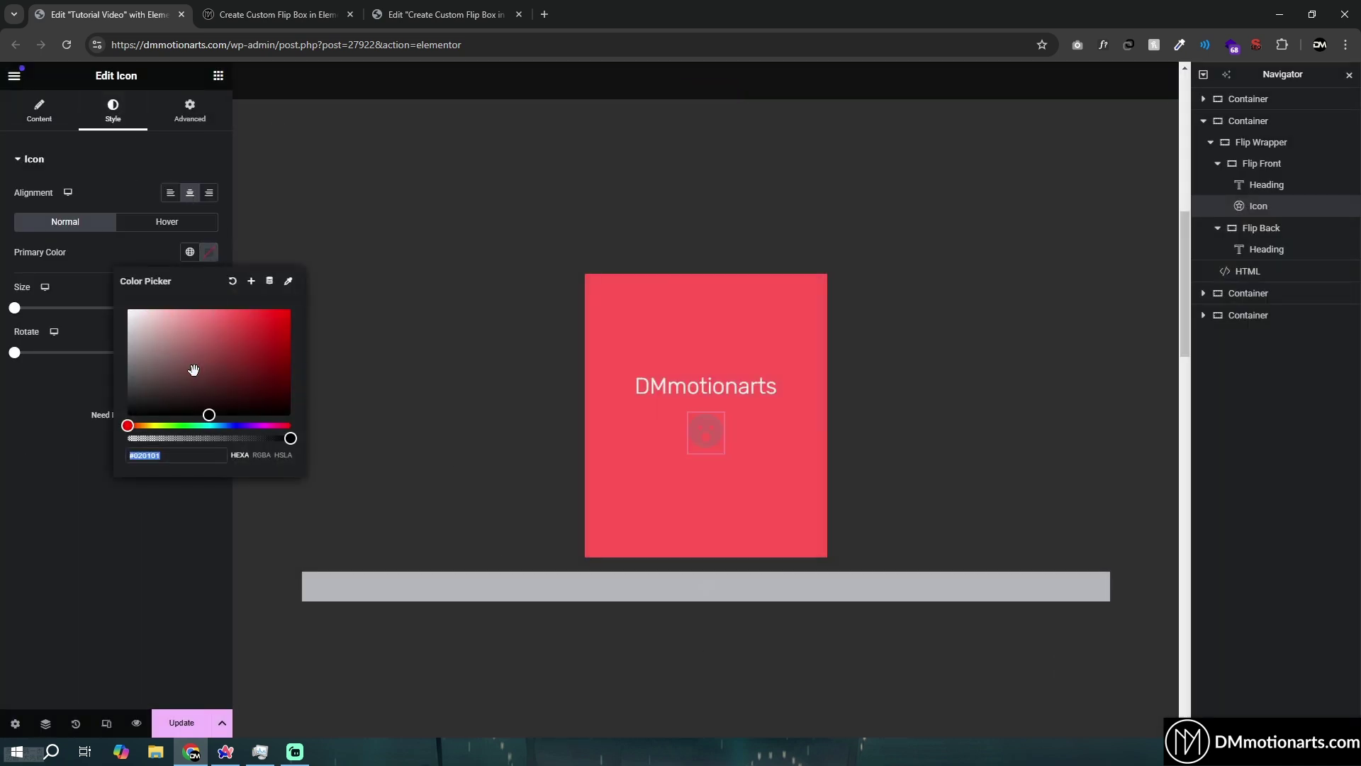
pyautogui.moveTo(160, 426); pyautogui.dragTo(166, 420)
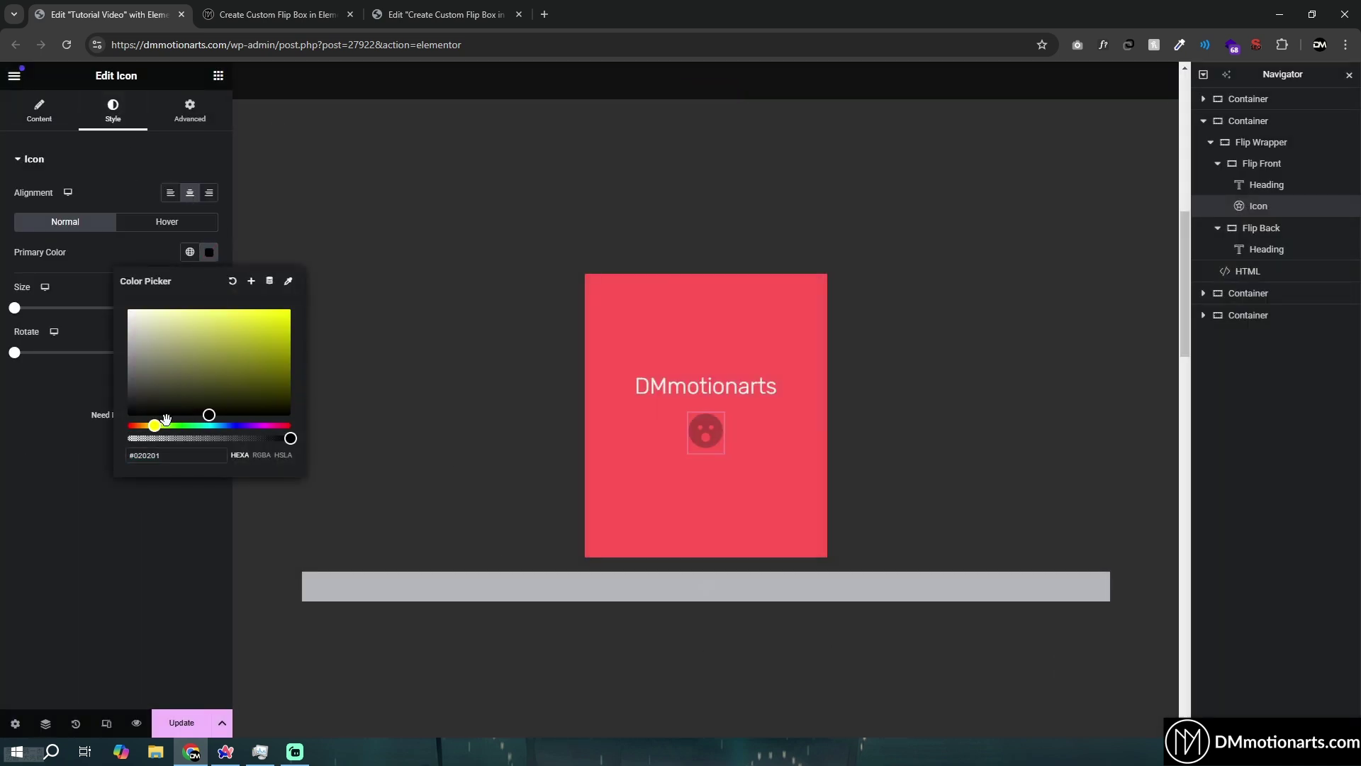
pyautogui.click(335, 426)
pyautogui.click(190, 112)
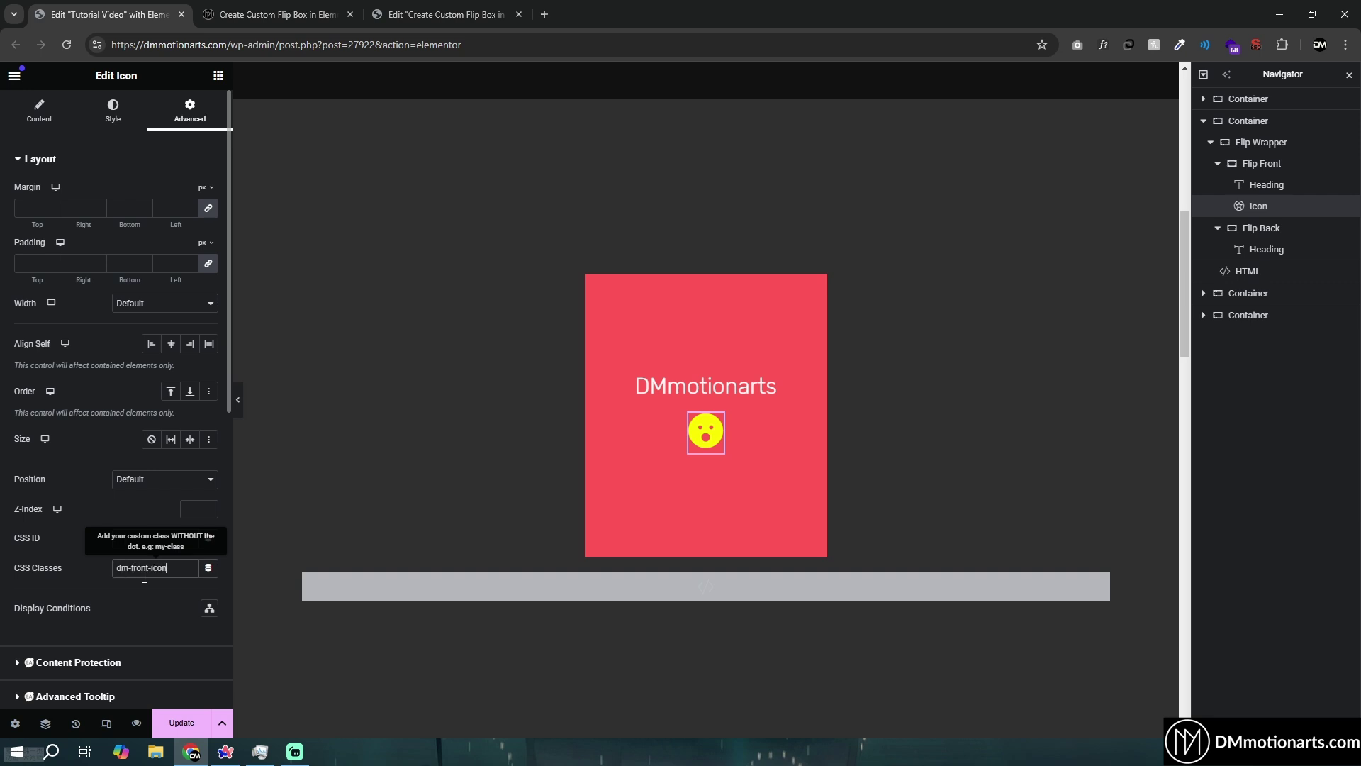
# Add an empty .dm-front-icon rule above .dm-flip-card in the HTML widget's style block.
pyautogui.click(352, 591)
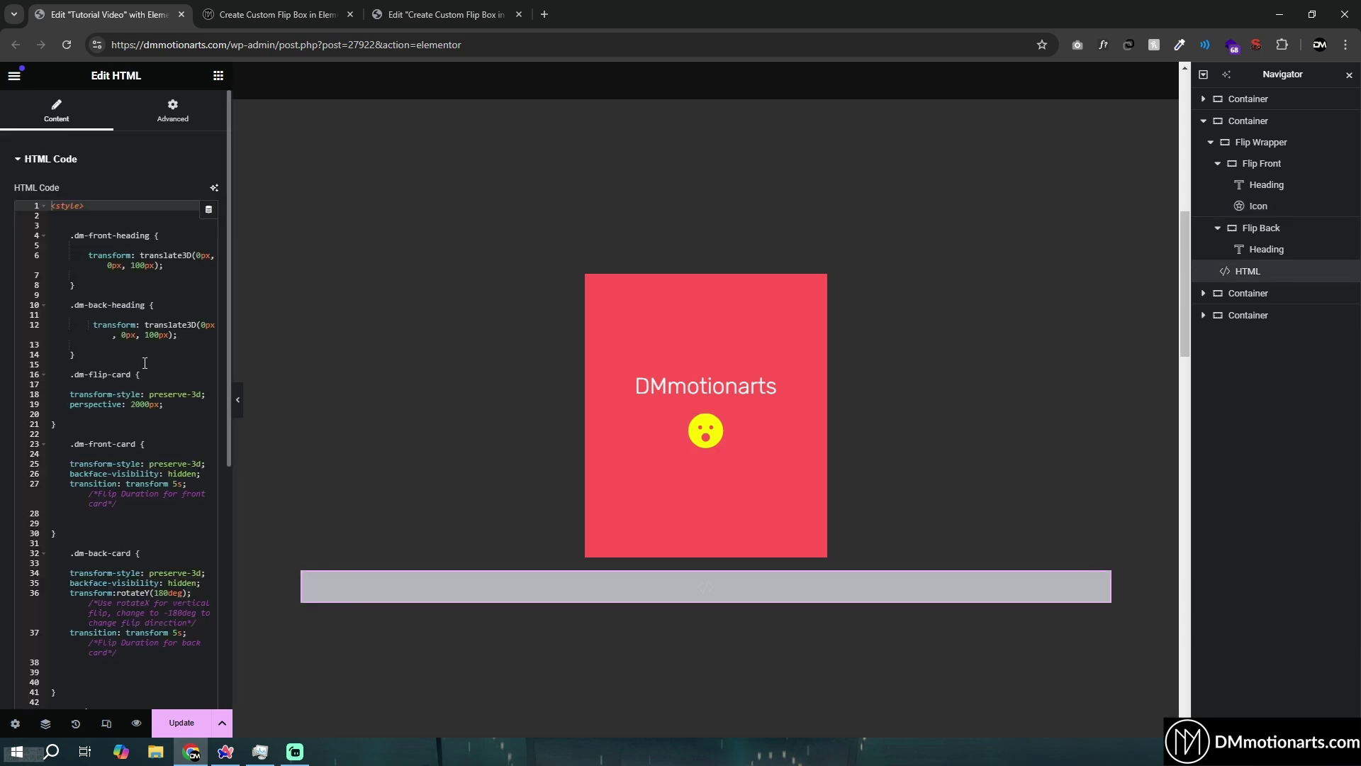
pyautogui.press('Return')
pyautogui.press('Return')
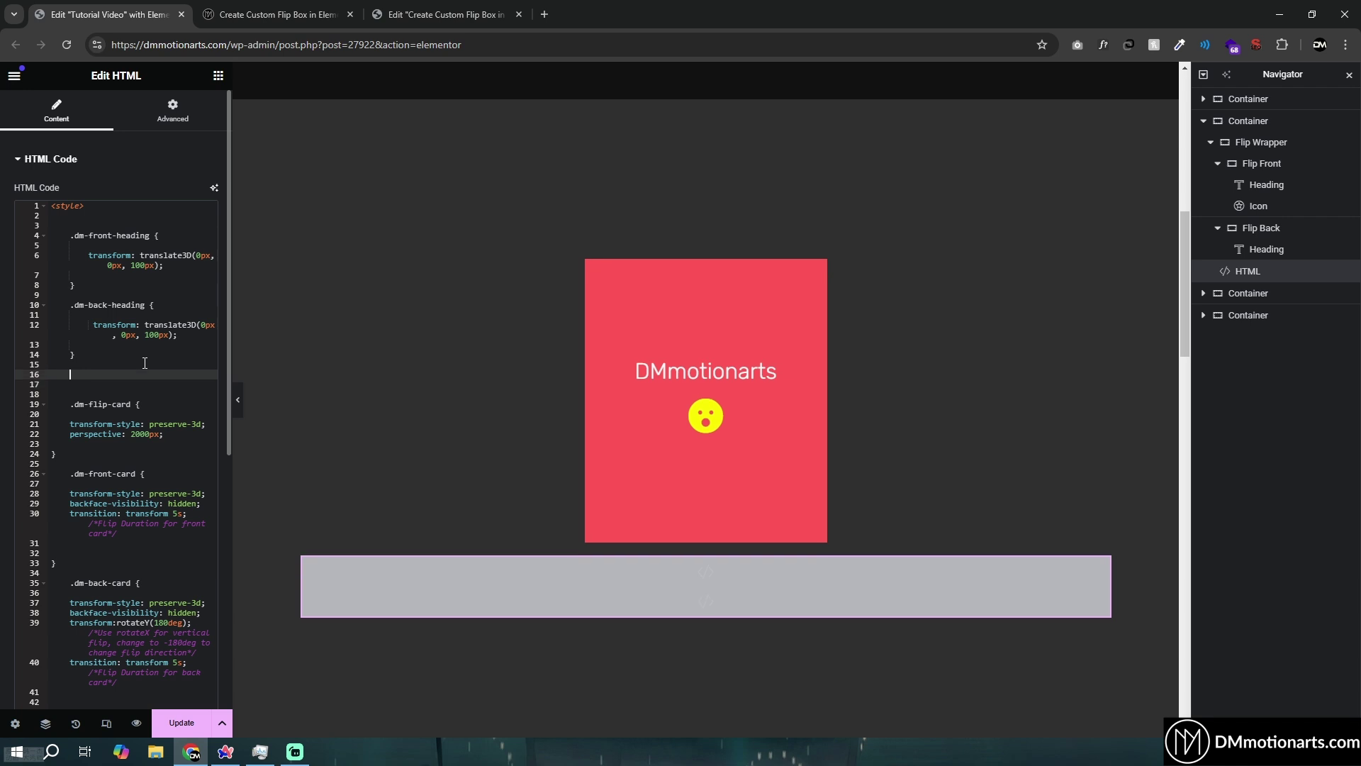
pyautogui.write('.dm-front-icon {')
pyautogui.press('Return')
pyautogui.press('Return')
pyautogui.press('Return')
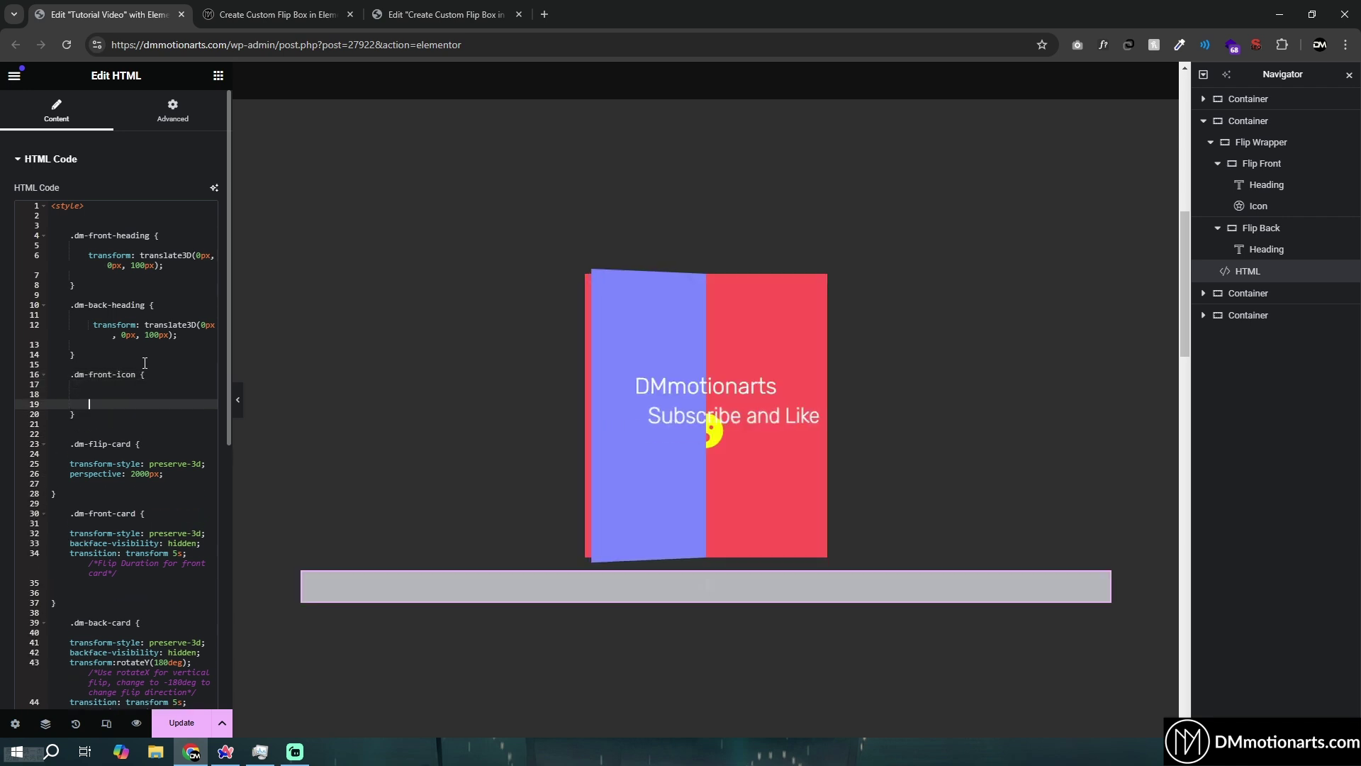
# Insert transform: translate3D(0px, 0px, 50px) in the .dm-front-icon rule and preview the card flip.
pyautogui.click(106, 399)
pyautogui.write('transform: translate3D(0px, 0px, 100px);')
pyautogui.press('BackSpace')
pyautogui.press('BackSpace')
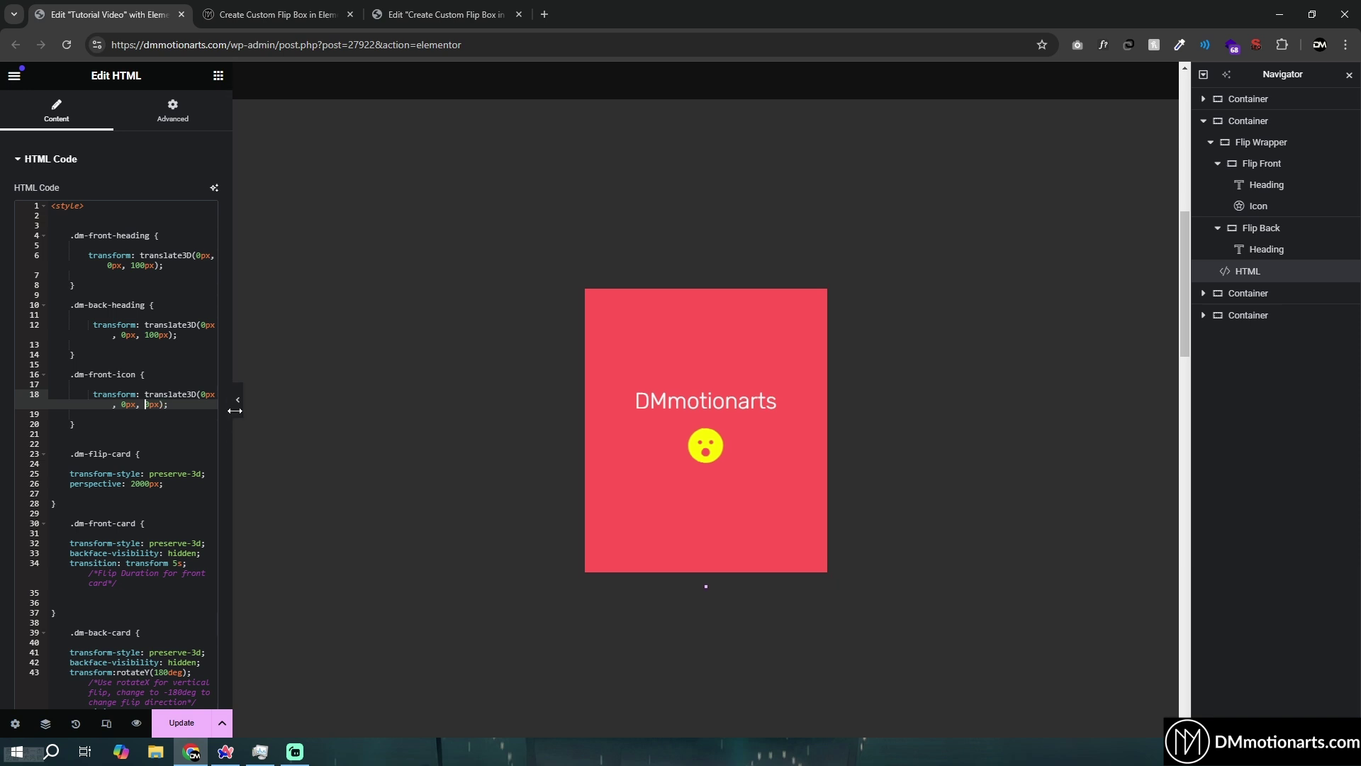
pyautogui.write('5')
pyautogui.click(152, 409)
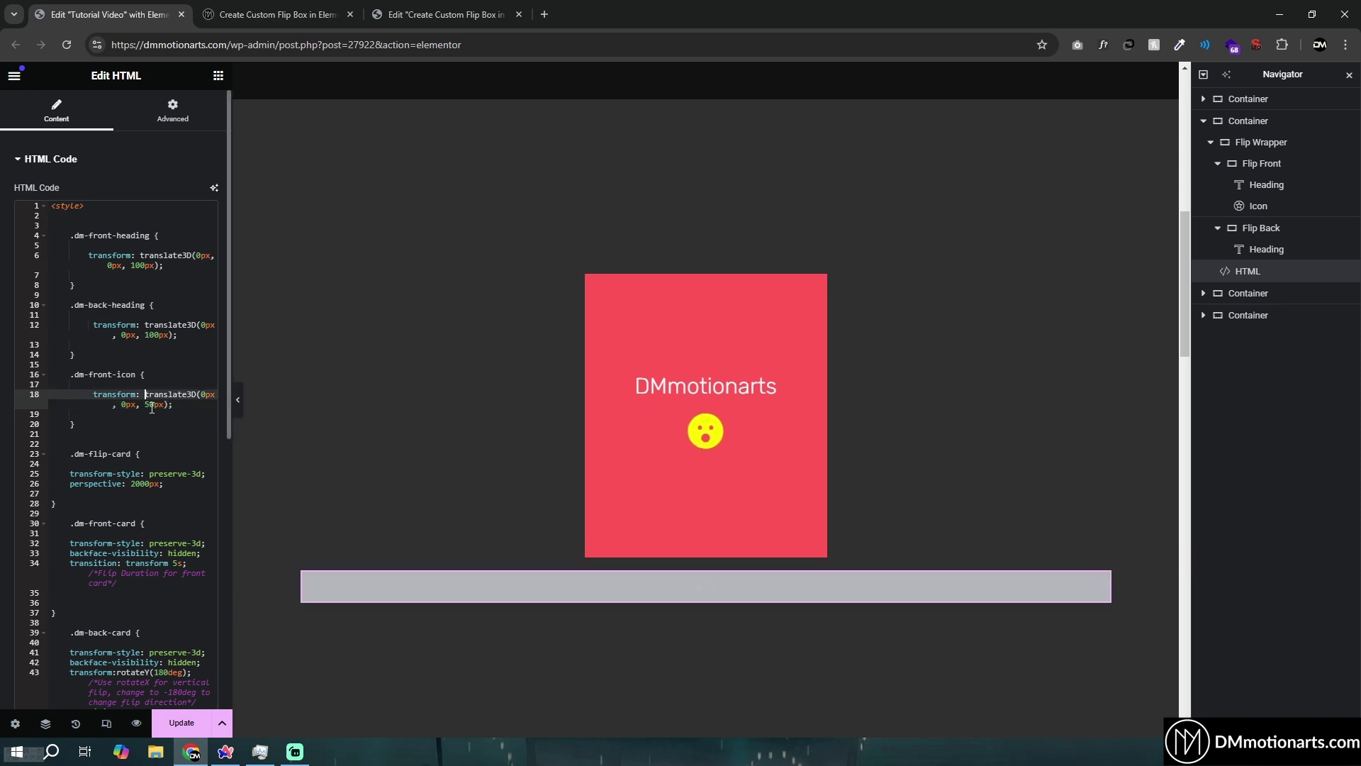
pyautogui.moveTo(644, 329)
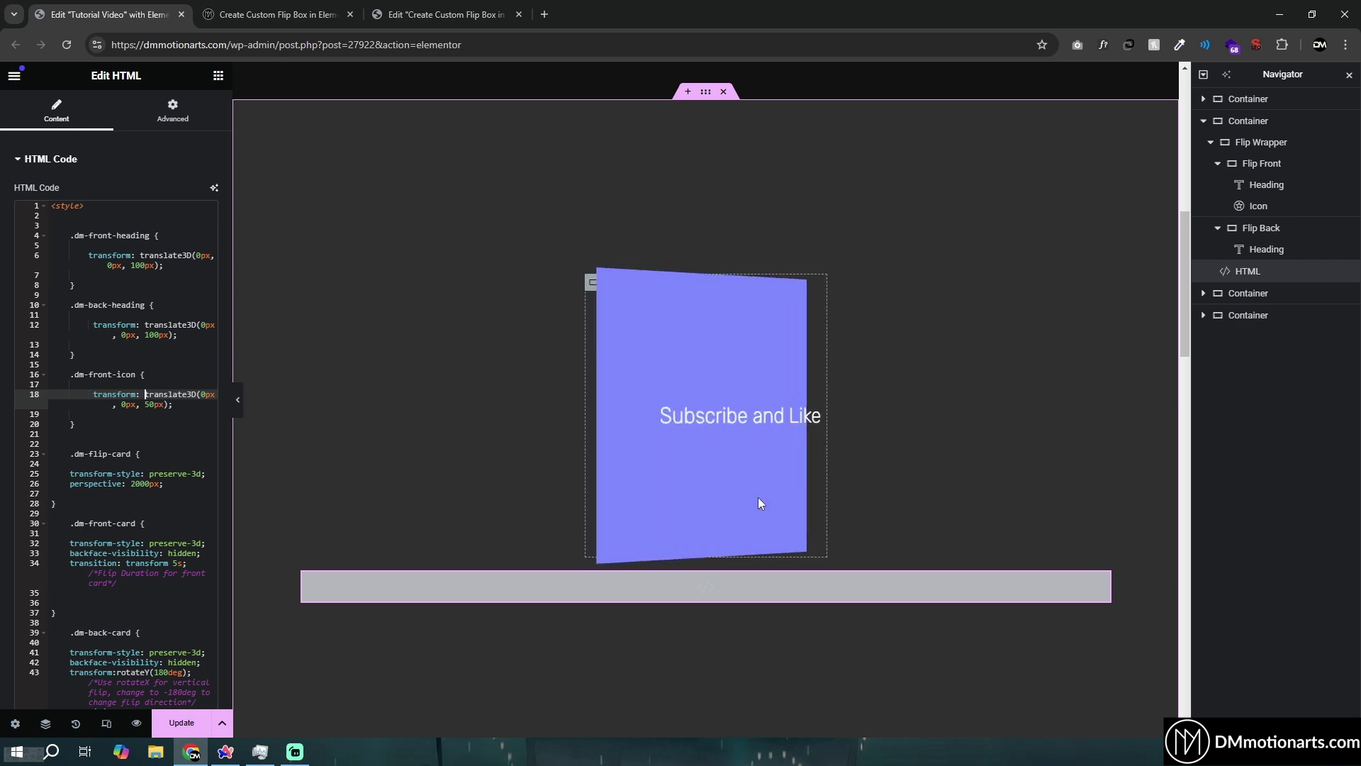
# Examine the plain and parallax 3D flip card demos on the published flip box tutorial page, and return to the editor.
pyautogui.click(276, 15)
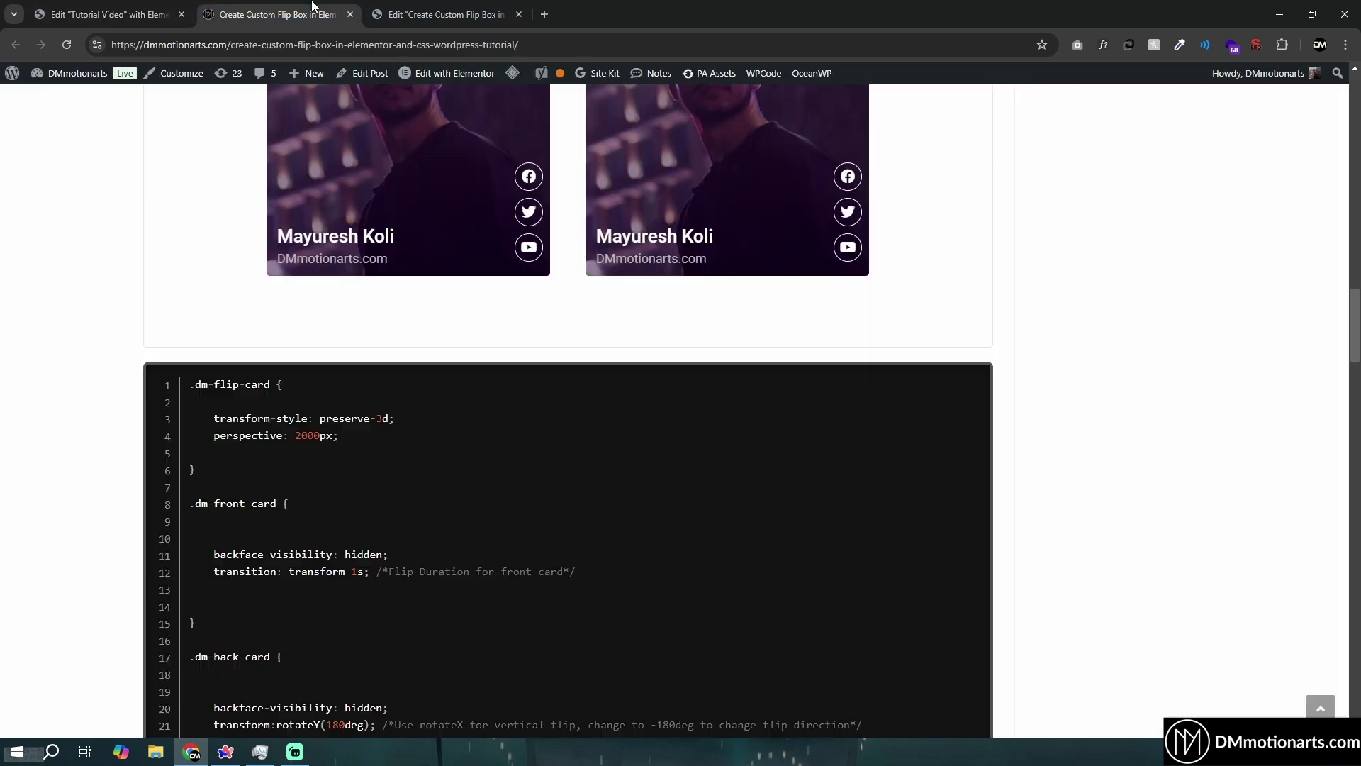
pyautogui.scroll(-2, 262, 173)
pyautogui.scroll(3, 265, 452)
pyautogui.scroll(2, 265, 451)
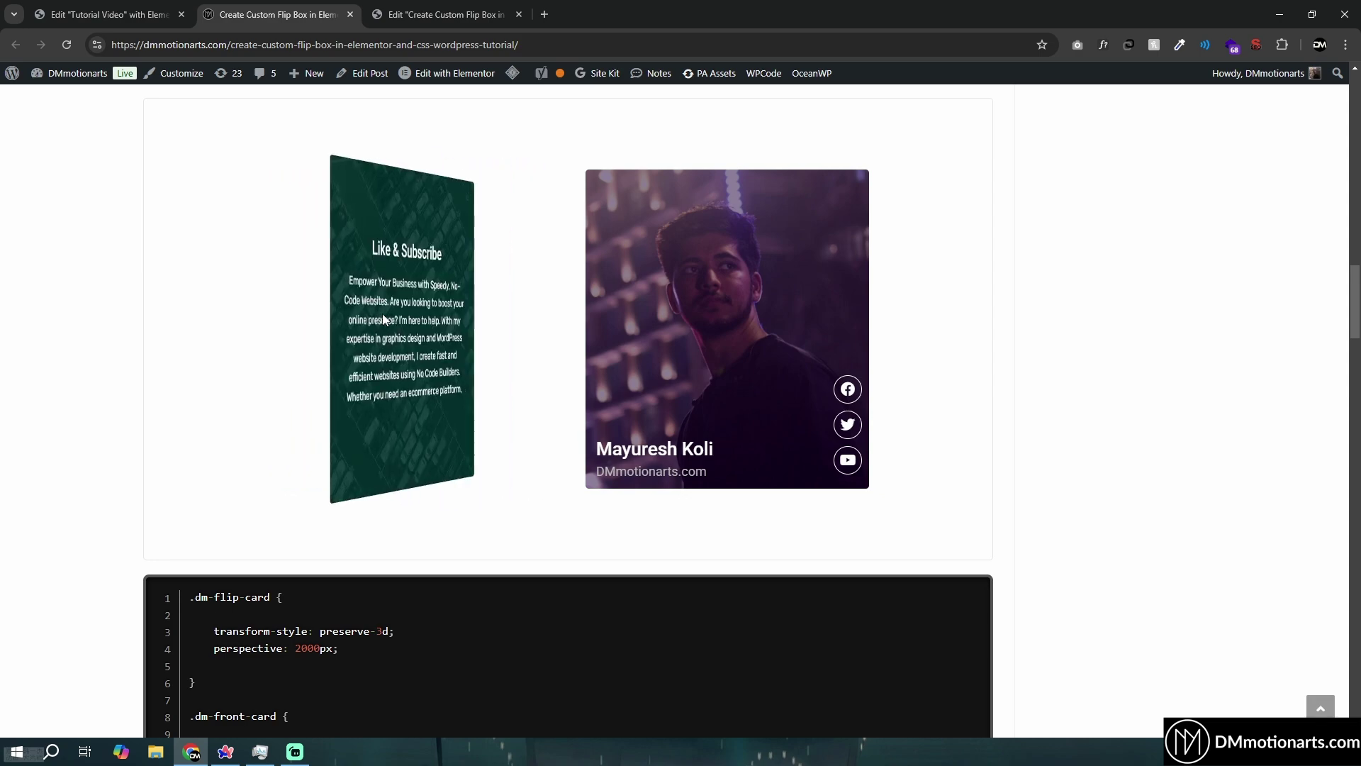
pyautogui.scroll(-6, 655, 426)
pyautogui.scroll(-8, 655, 430)
pyautogui.scroll(-3, 487, 267)
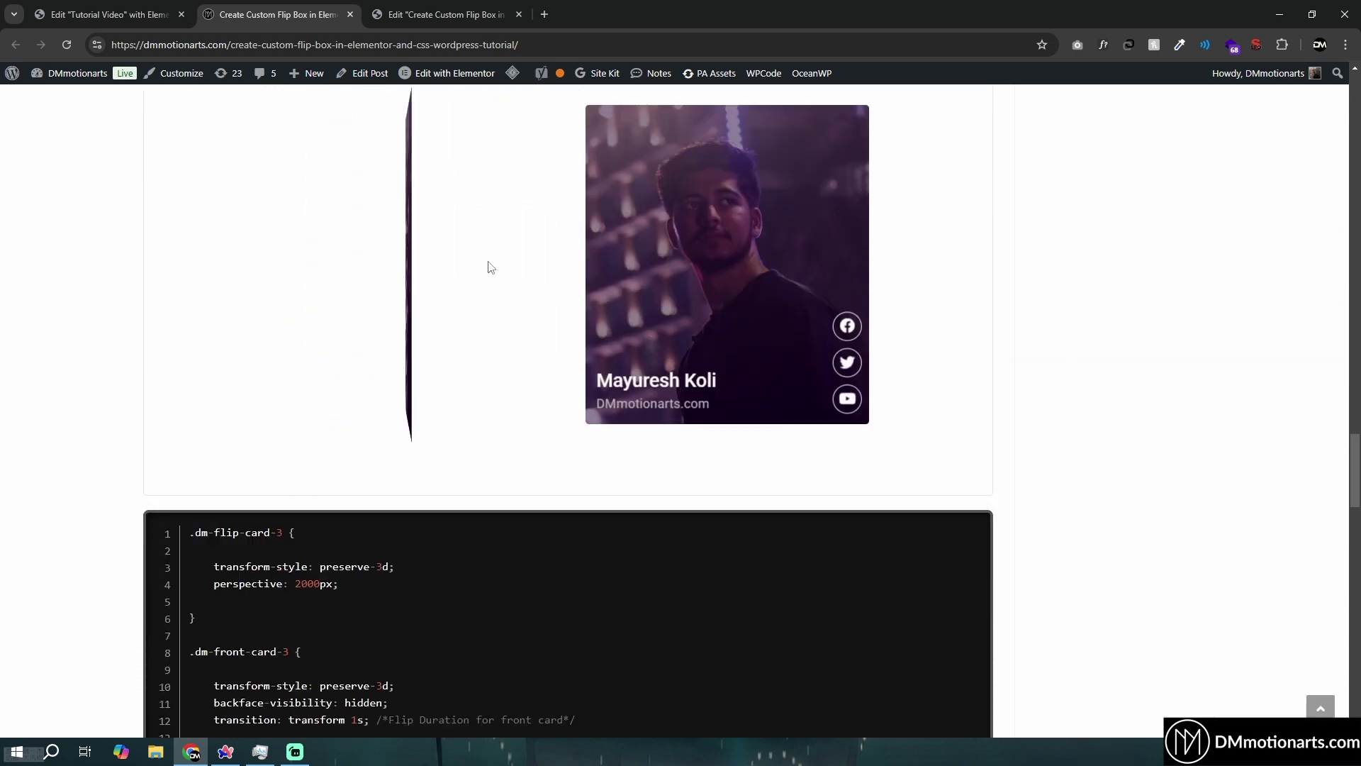
pyautogui.scroll(2, 456, 347)
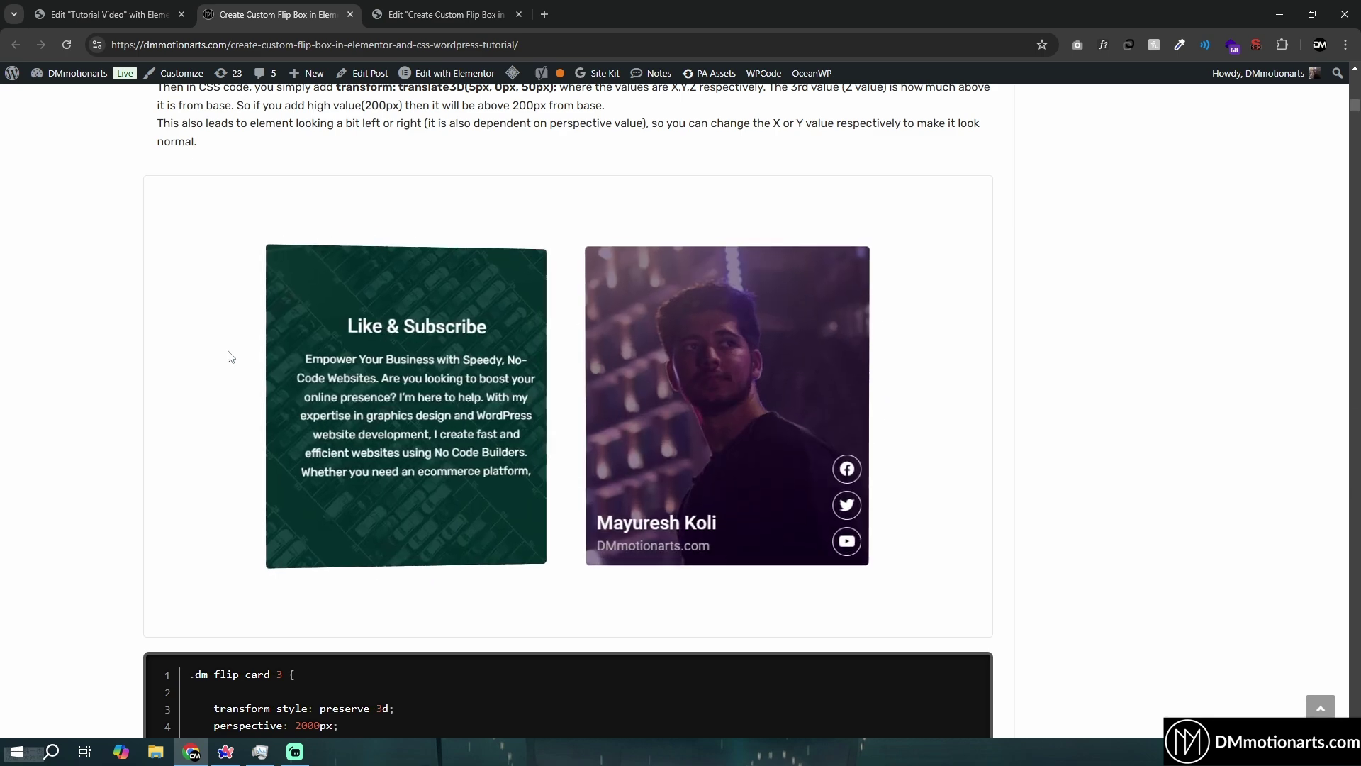
pyautogui.hotkey('ctrl', 'shift', 'Tab')
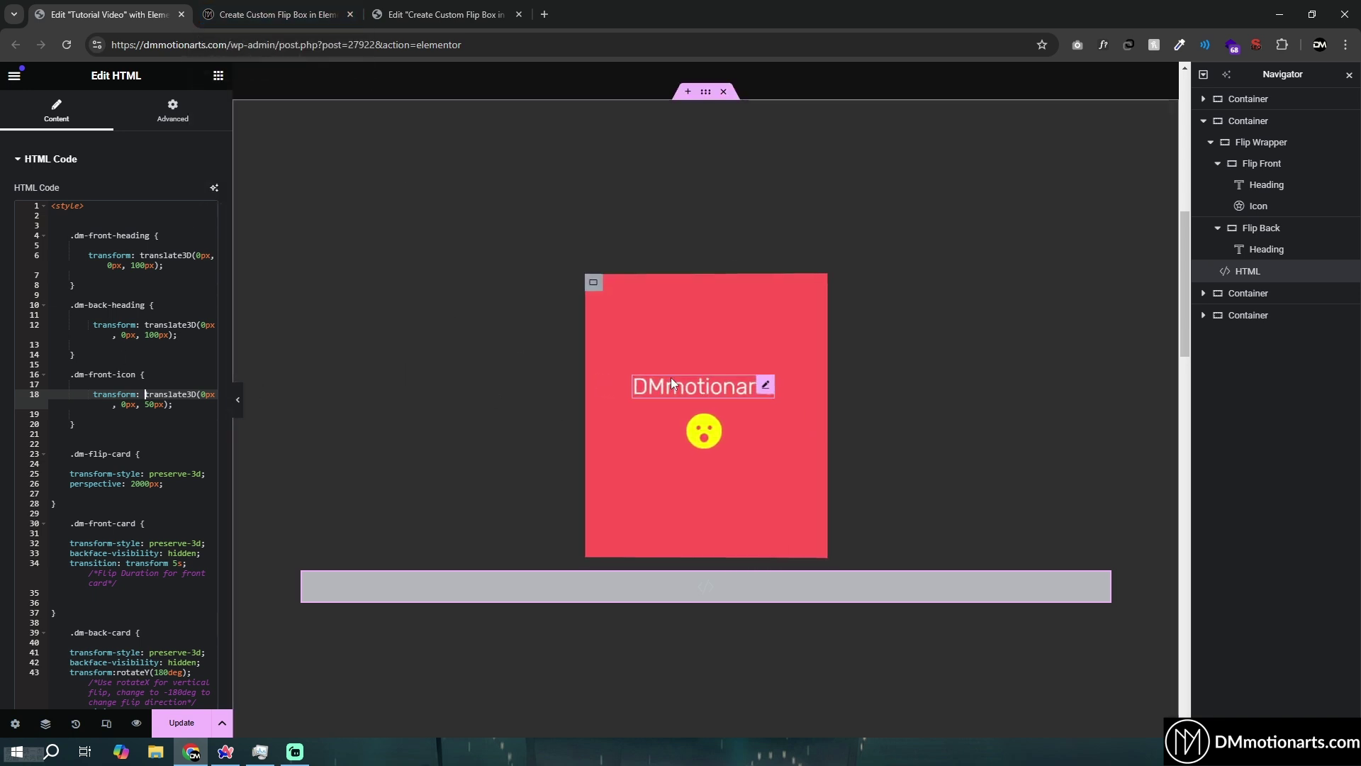
# Review the tutorial page's notes and code on rotateX, rotateY and flip direction alongside the flip CSS in the HTML widget.
pyautogui.moveTo(692, 390)
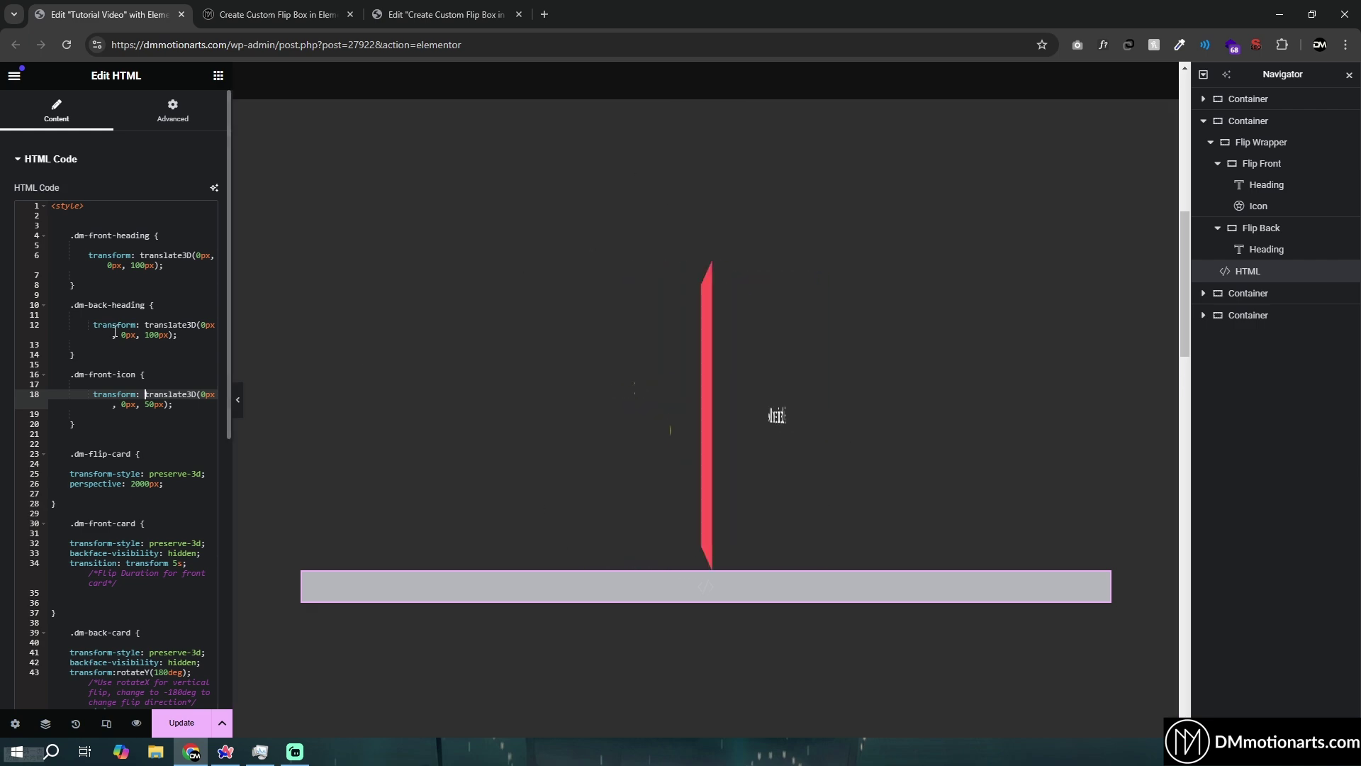
pyautogui.scroll(-10, 117, 426)
pyautogui.click(284, 15)
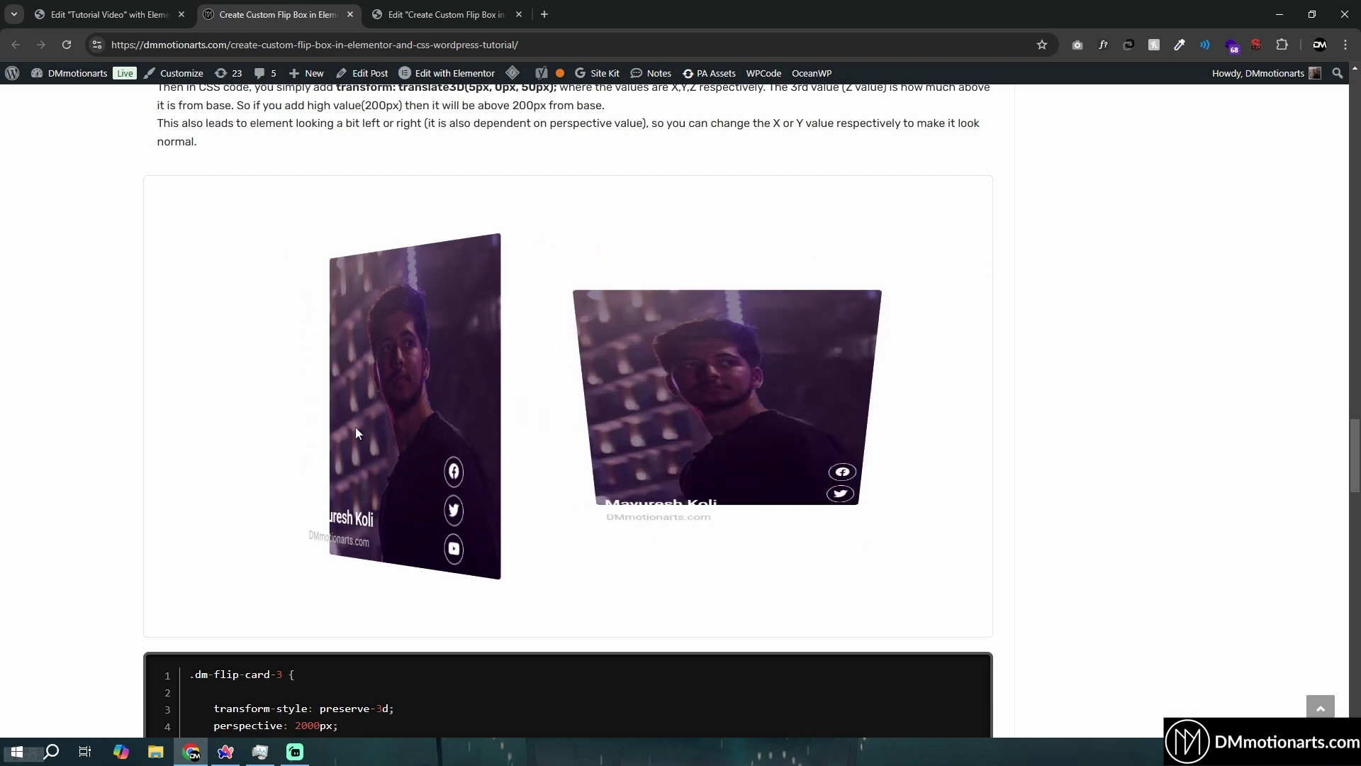
pyautogui.scroll(-20, 305, 461)
pyautogui.scroll(15, 375, 243)
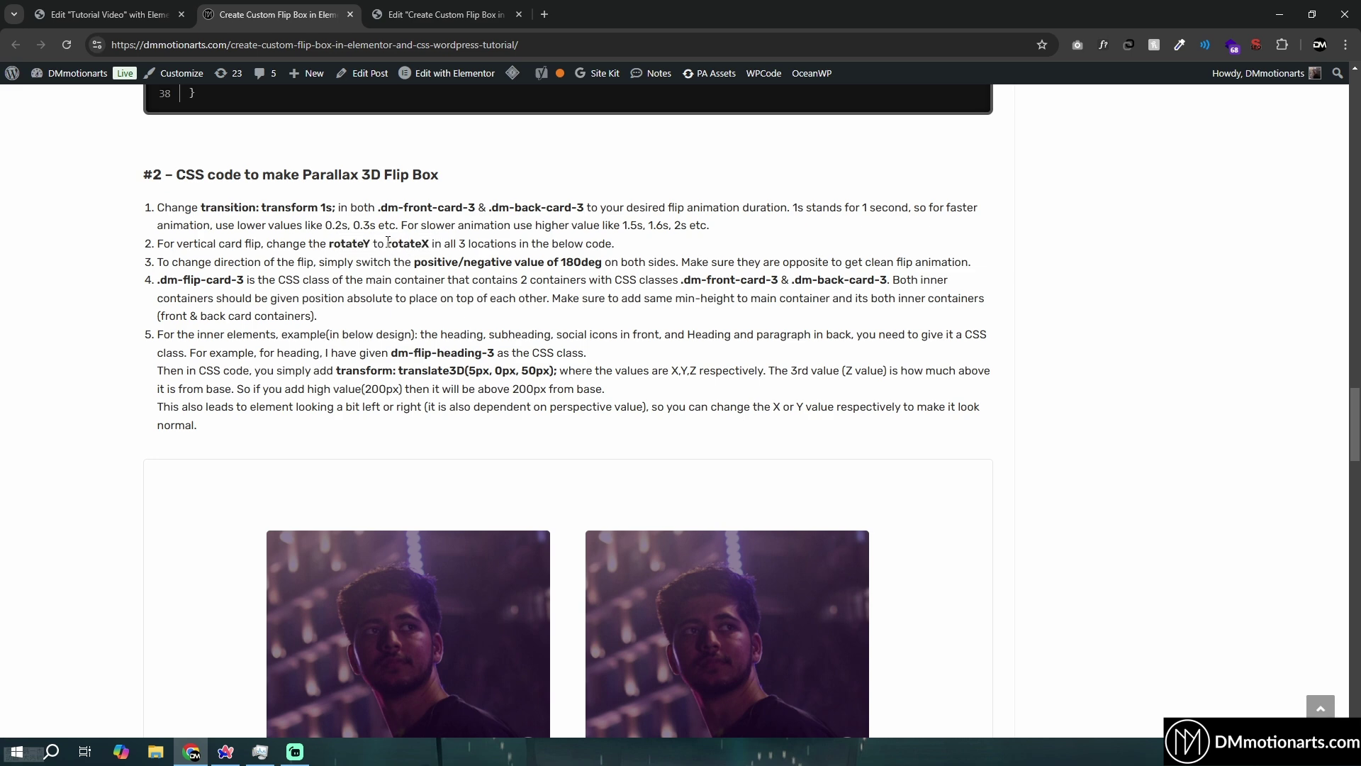
pyautogui.scroll(9, 212, 435)
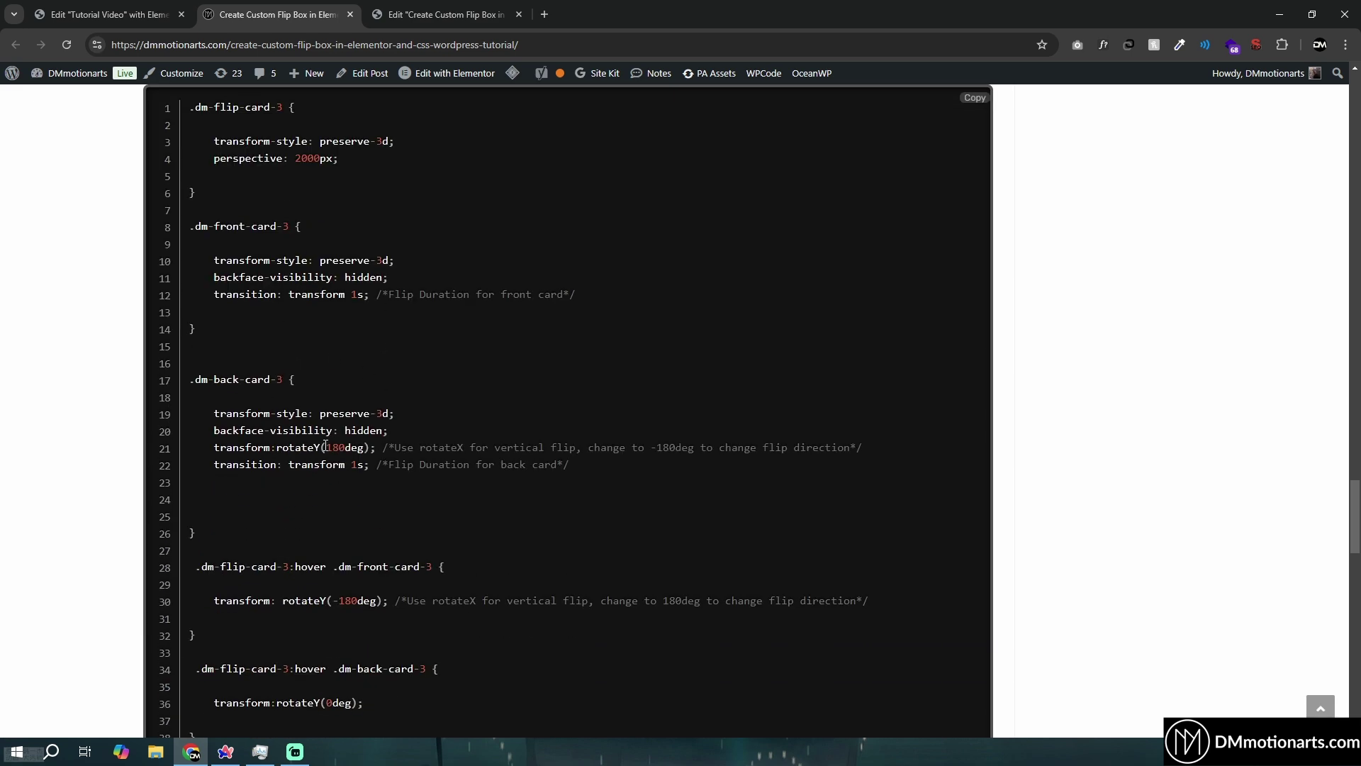
pyautogui.scroll(-2, 321, 434)
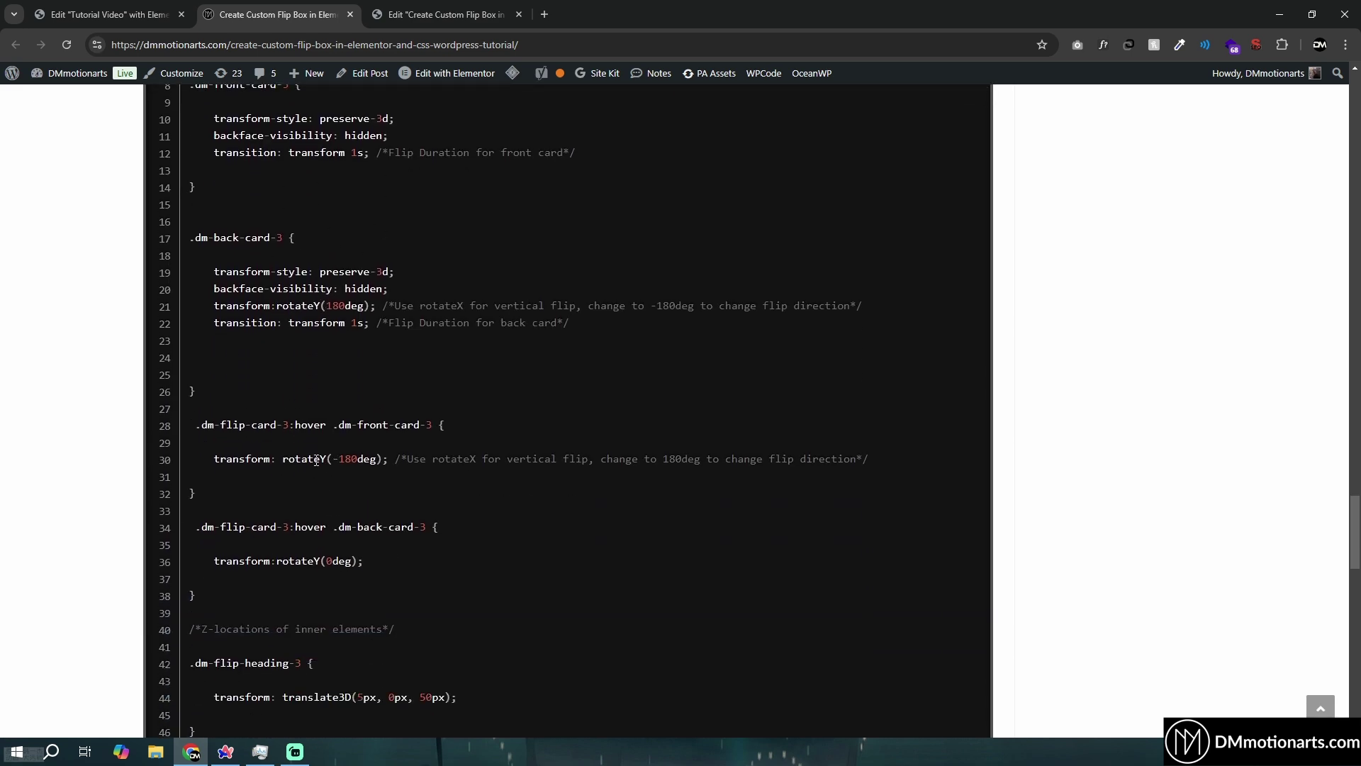
pyautogui.click(115, 7)
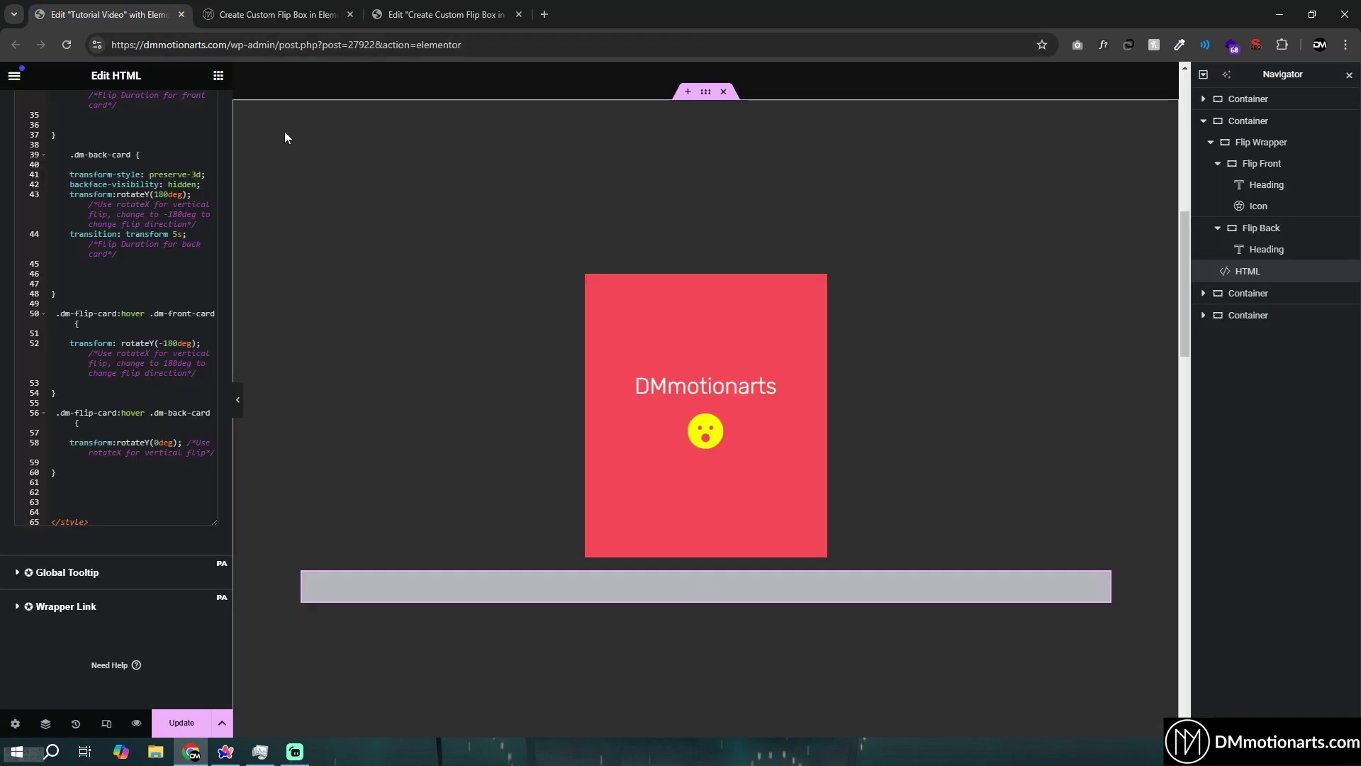
pyautogui.scroll(7, 175, 424)
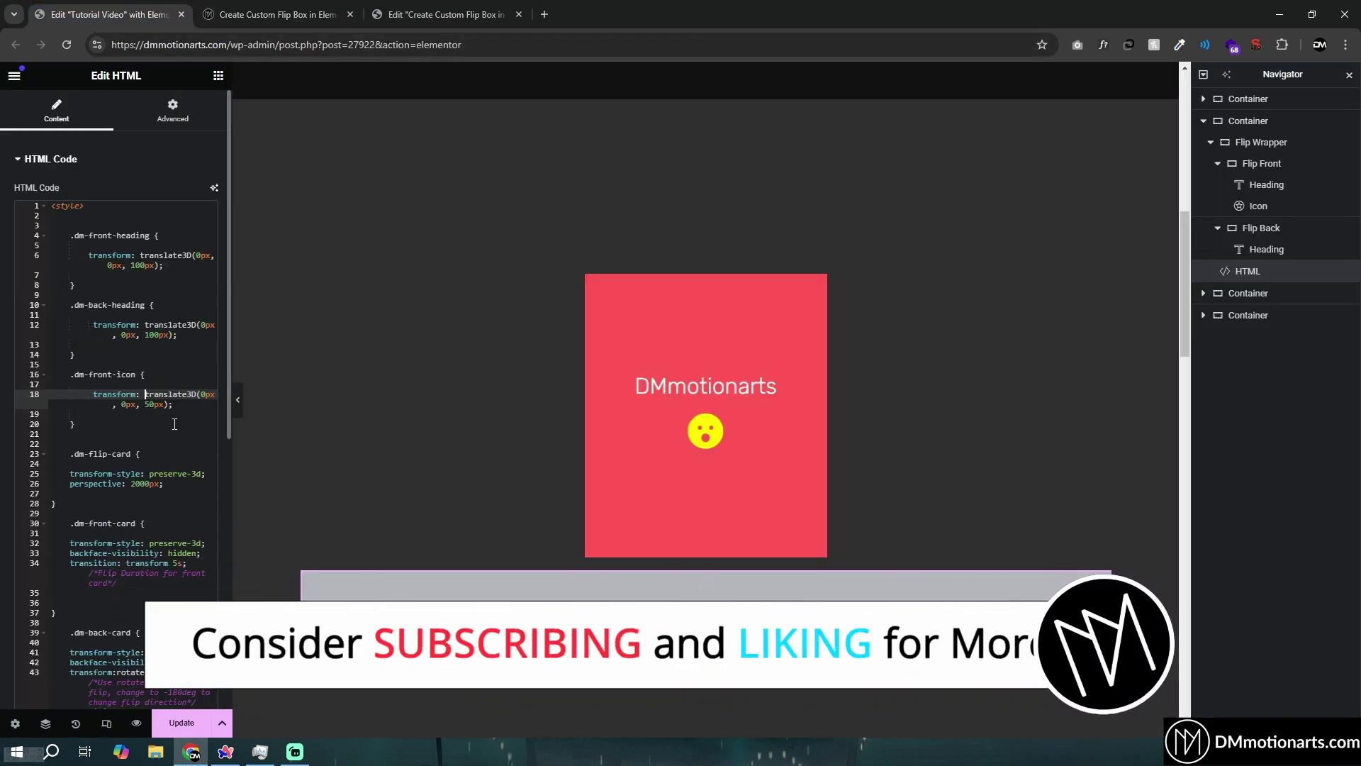